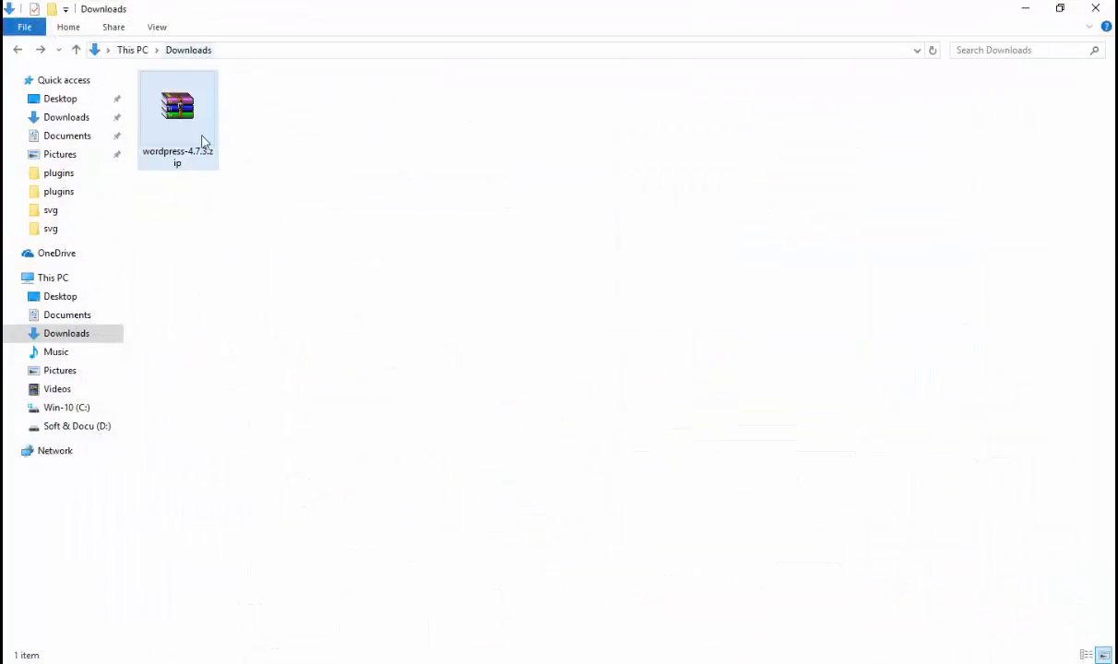
# Step: Extract wordpress-4.7.3.zip in Downloads with WinRAR's Extract Here into a new wordpress folder
pyautogui.click(204, 141)
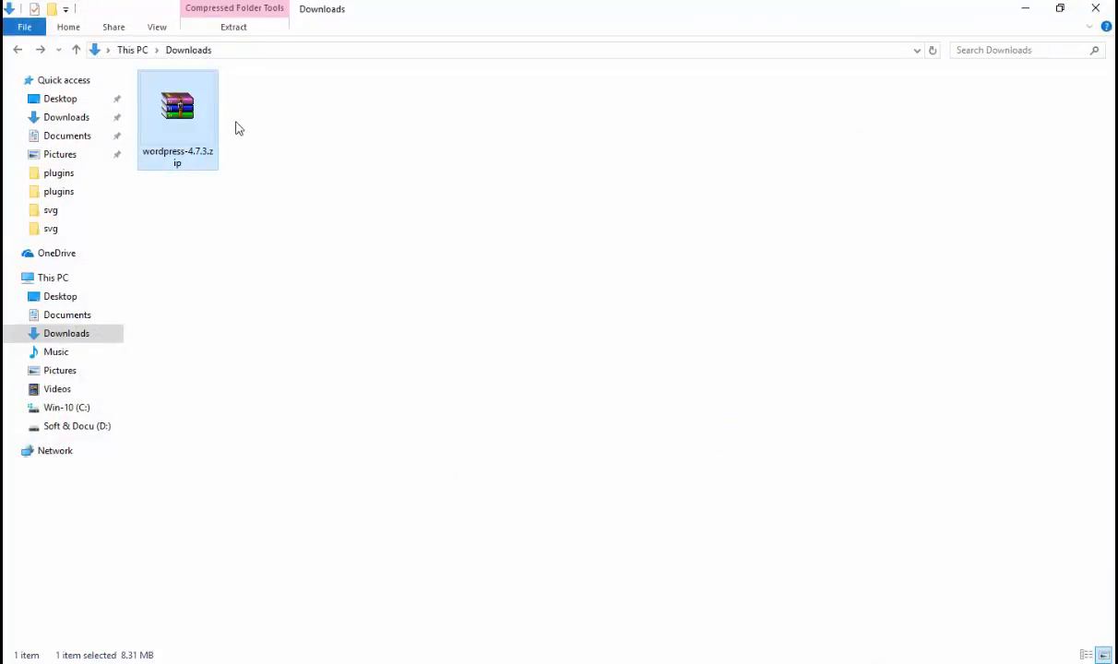
pyautogui.rightClick(187, 120)
pyautogui.click(287, 211)
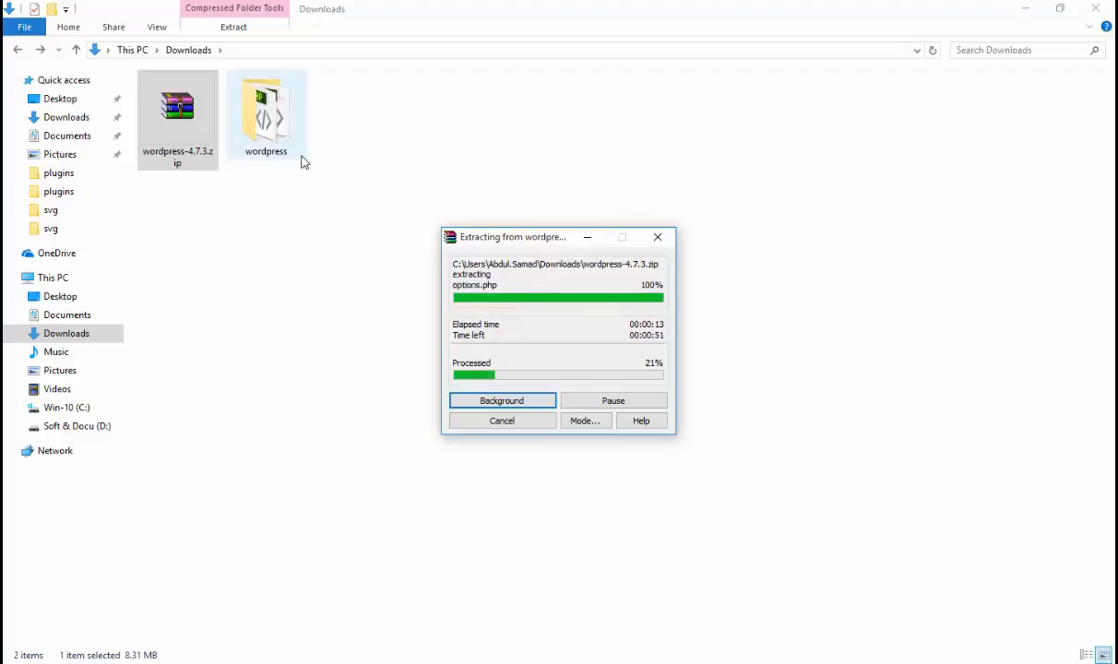
pyautogui.moveTo(498, 237); pyautogui.dragTo(414, 135)
pyautogui.click(410, 120)
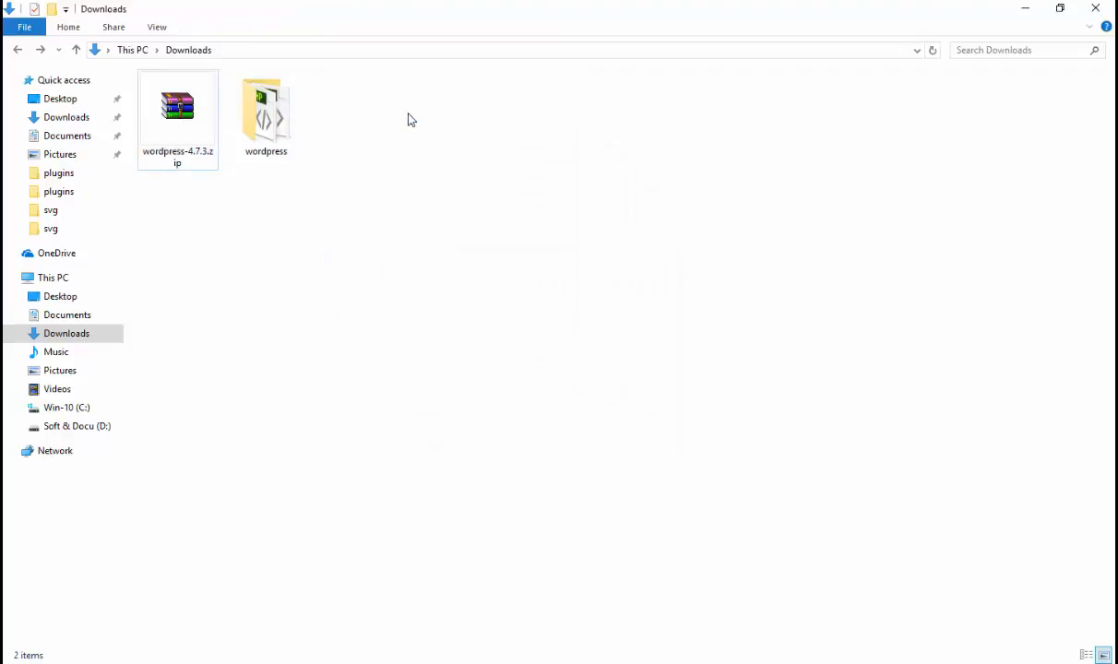
pyautogui.click(472, 663)
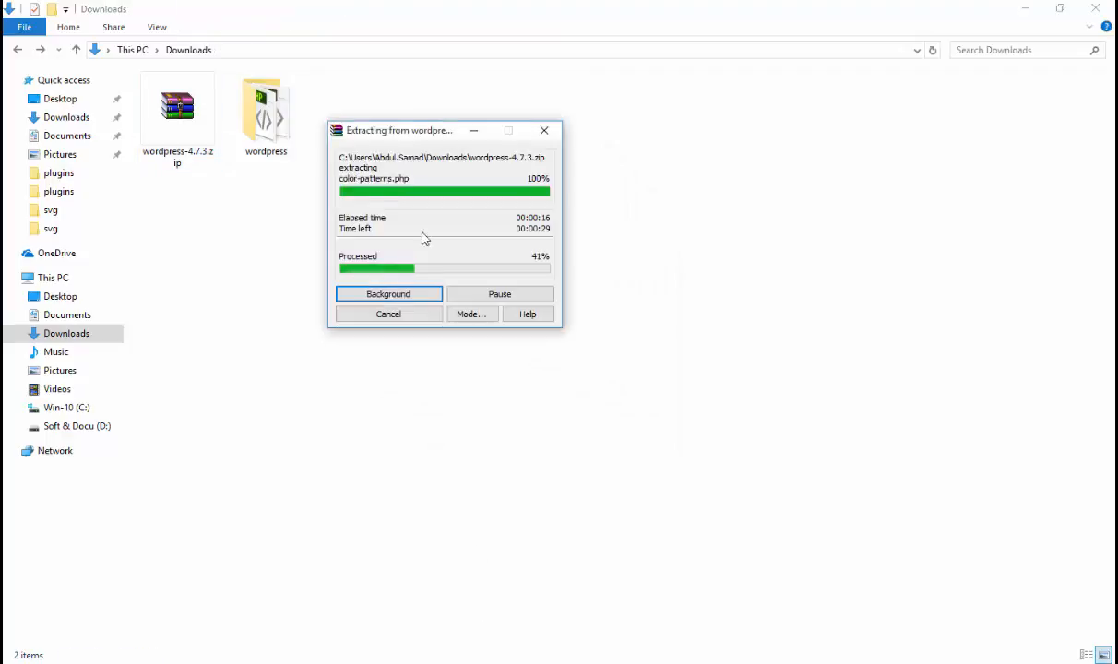
pyautogui.click(22, 663)
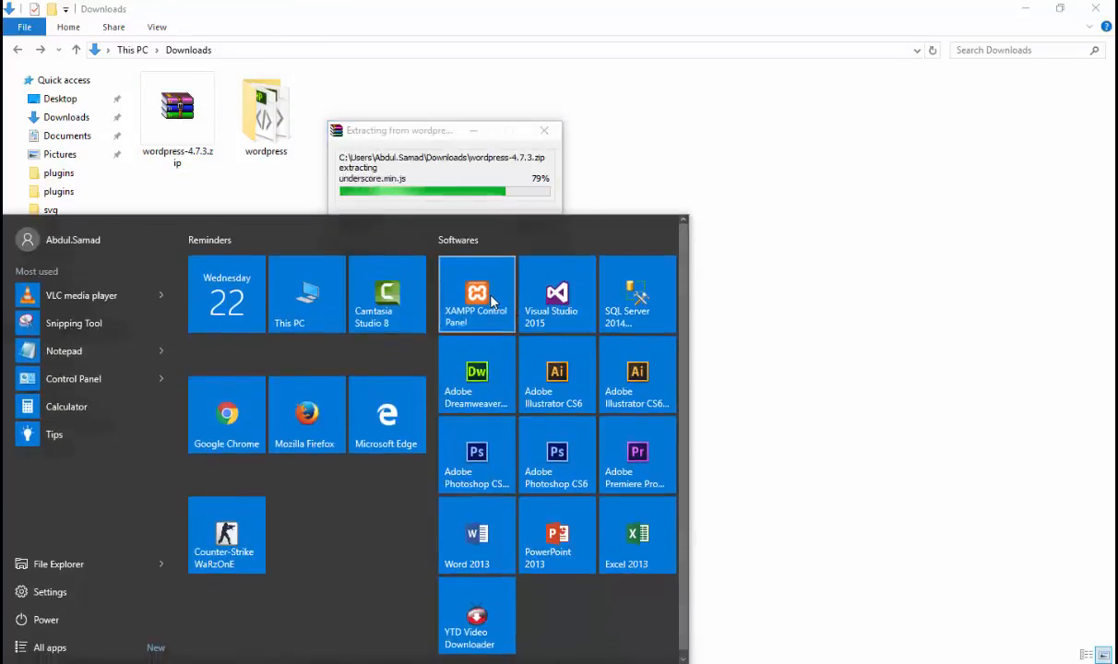
# Step: Start the Apache and MySQL servers in XAMPP Control Panel, then close the panel
pyautogui.click(496, 281)
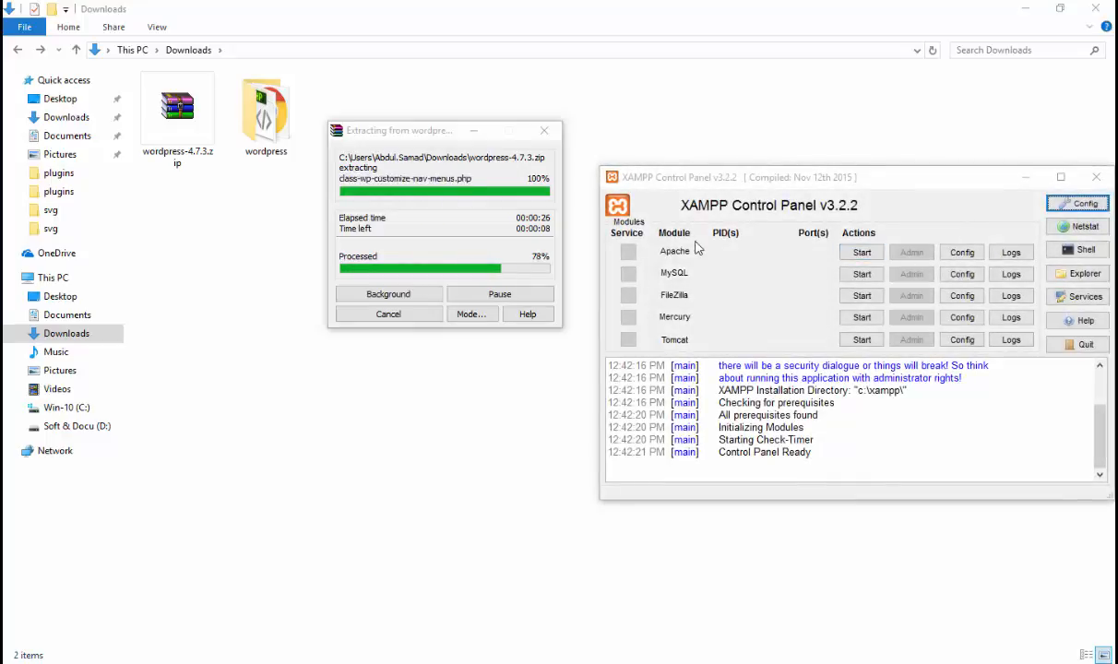
pyautogui.click(861, 252)
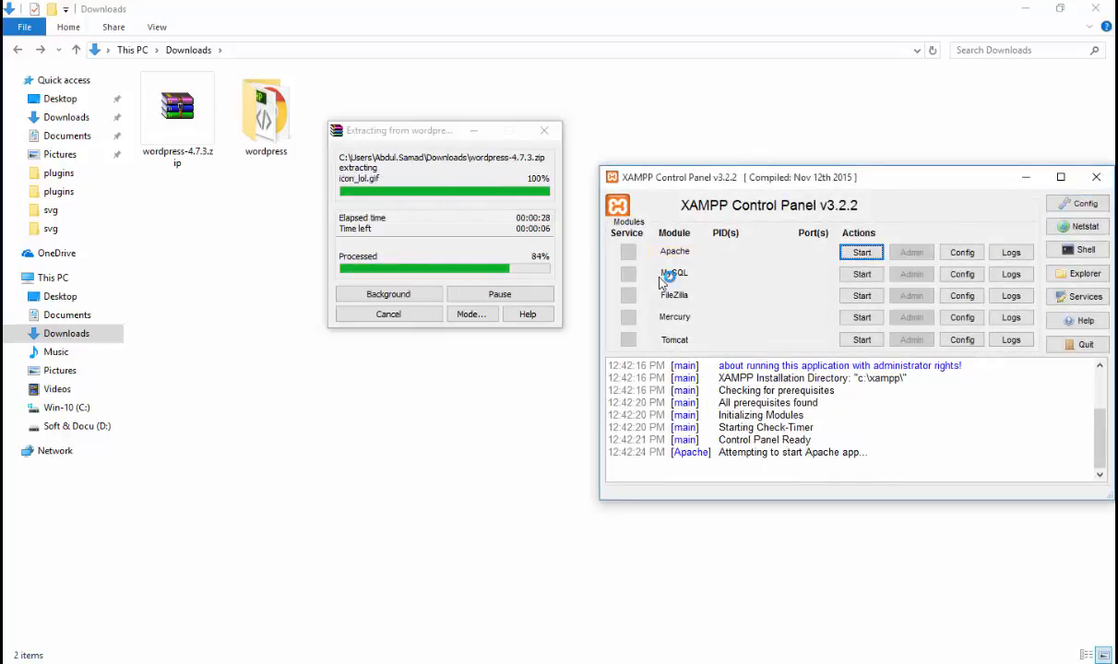
pyautogui.click(862, 274)
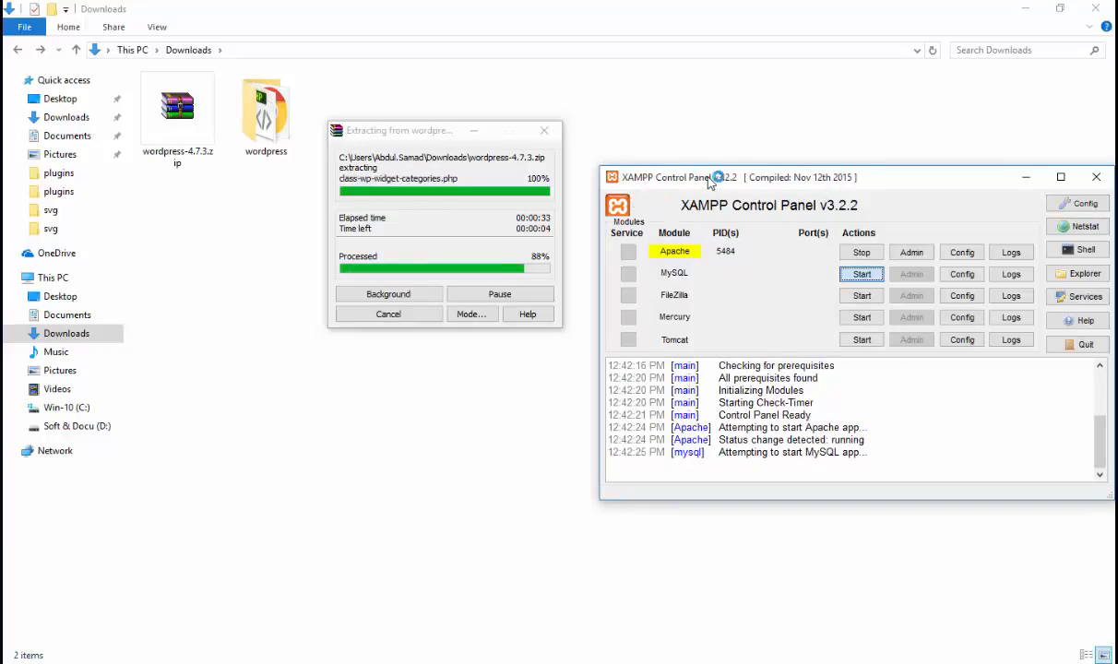
pyautogui.moveTo(827, 183); pyautogui.dragTo(463, 321)
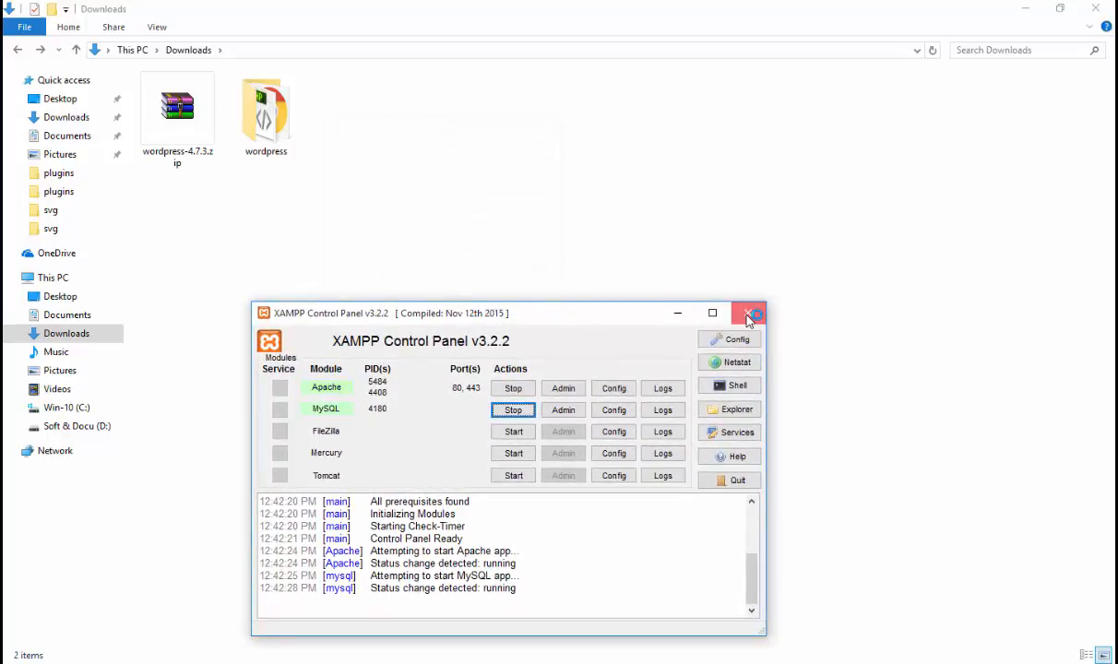
pyautogui.click(749, 317)
# Step: Copy the extracted wordpress folder and paste it into C:\xampp\htdocs
pyautogui.click(268, 122)
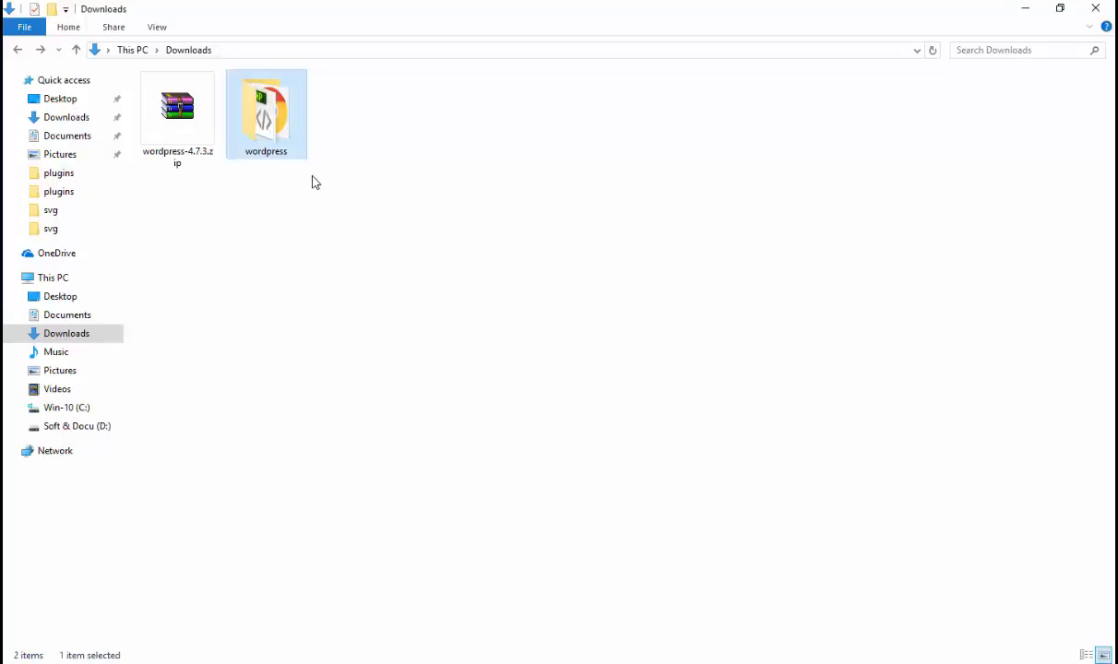
pyautogui.rightClick(297, 143)
pyautogui.click(361, 449)
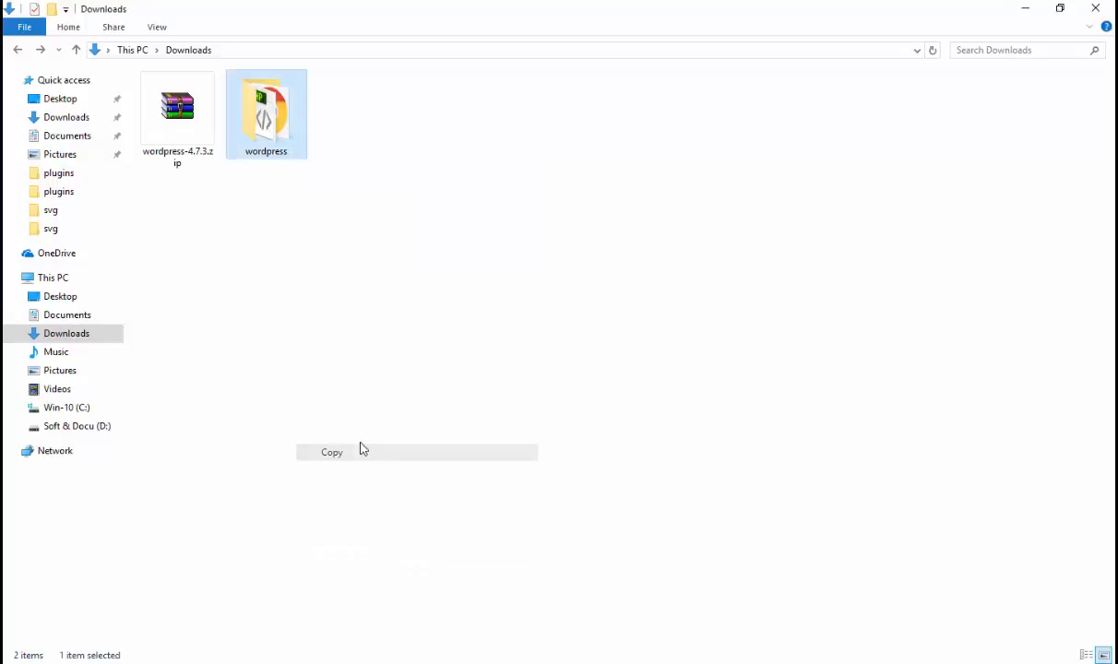
pyautogui.click(71, 408)
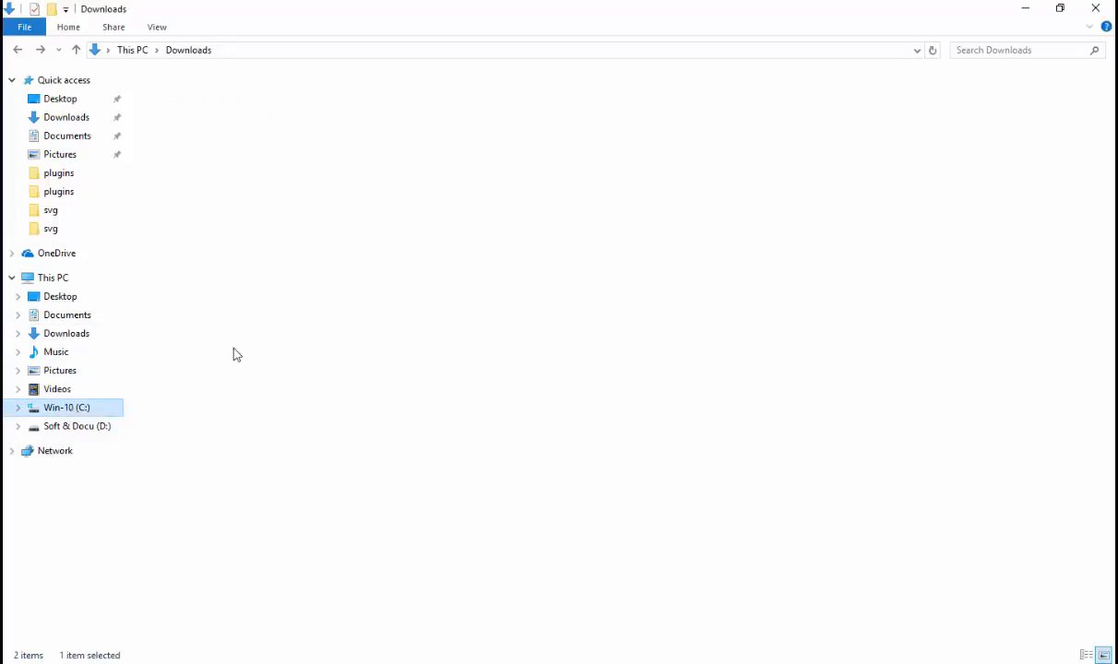
pyautogui.doubleClick(181, 190)
pyautogui.click(182, 181)
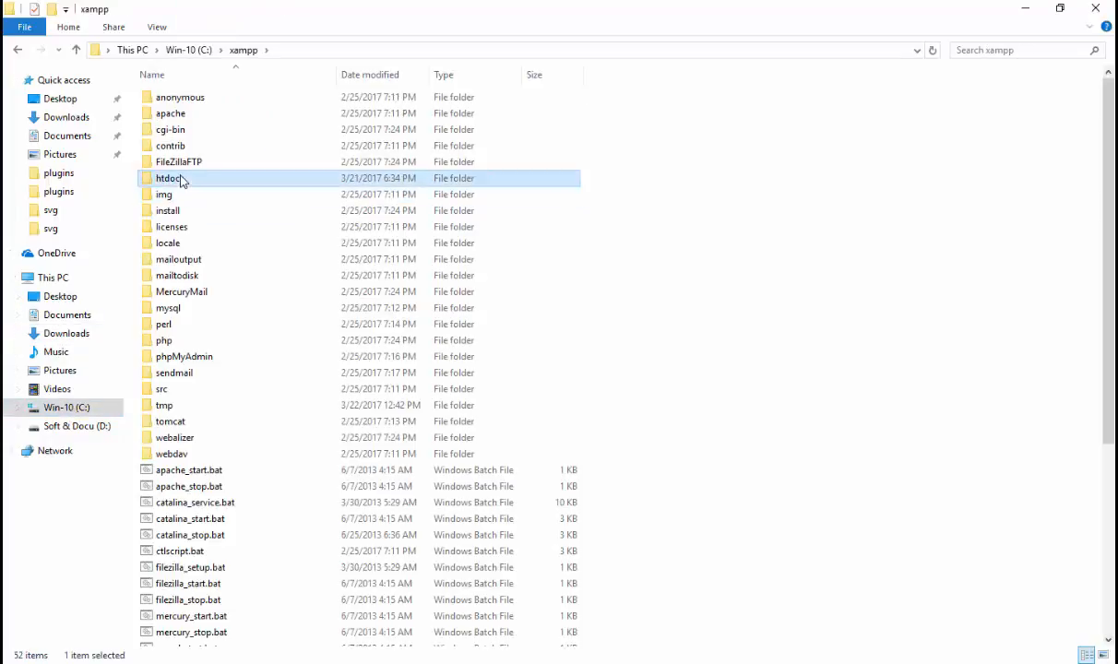
pyautogui.doubleClick(182, 179)
pyautogui.rightClick(278, 418)
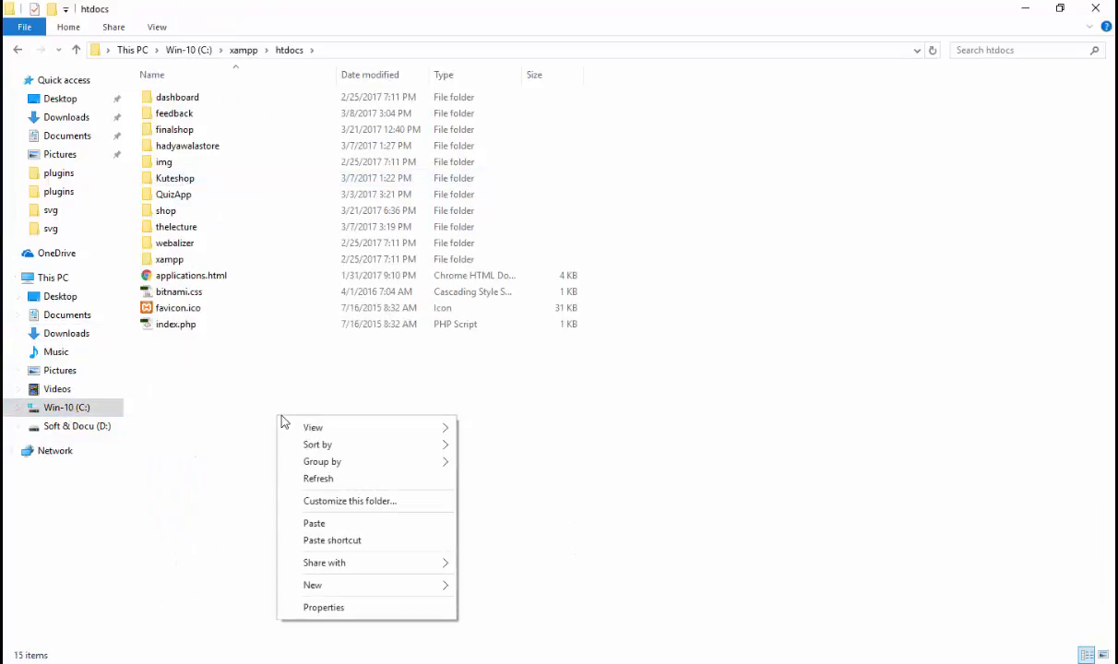
pyautogui.click(353, 524)
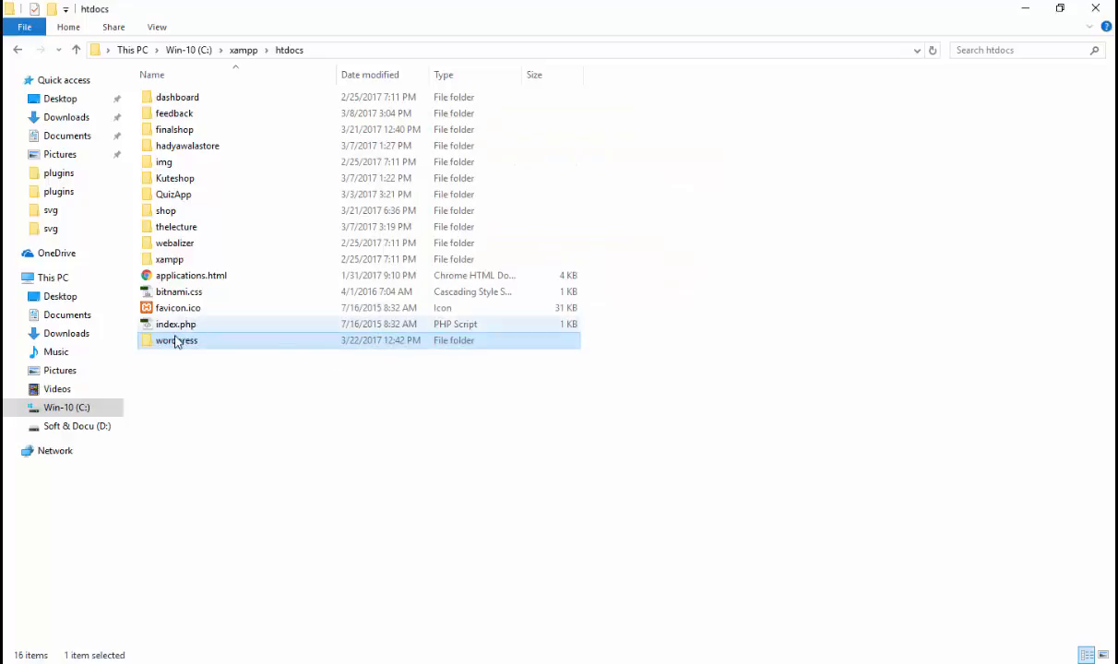
# Step: Rename the pasted wordpress folder in htdocs to onlineshop
pyautogui.click(175, 341)
pyautogui.write('onlineshop')
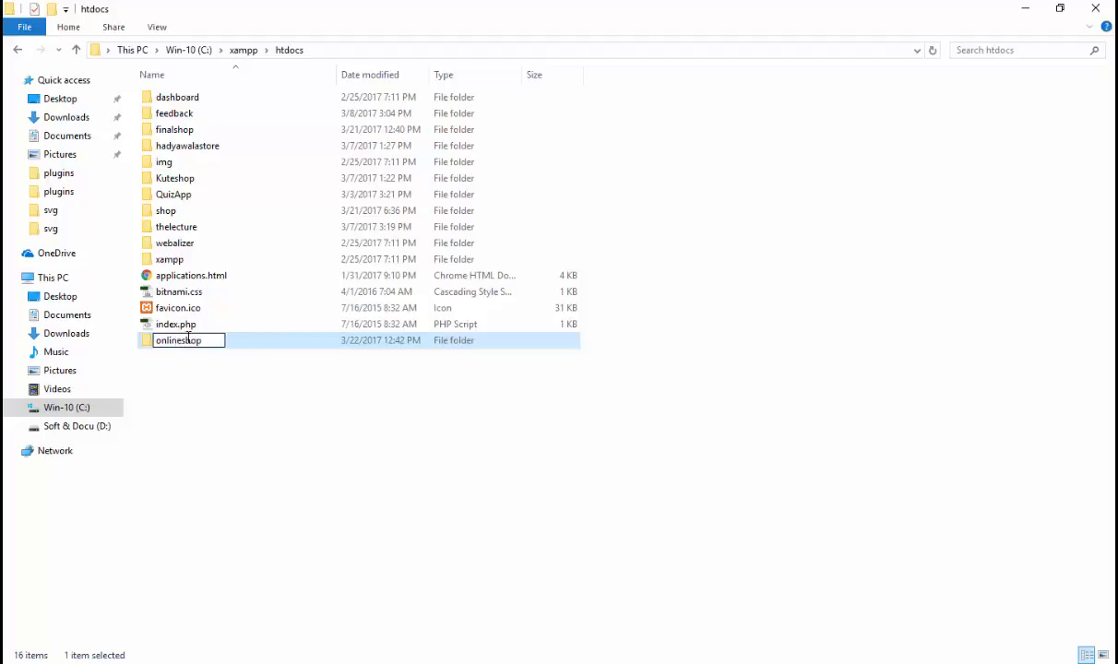
pyautogui.press('Return')
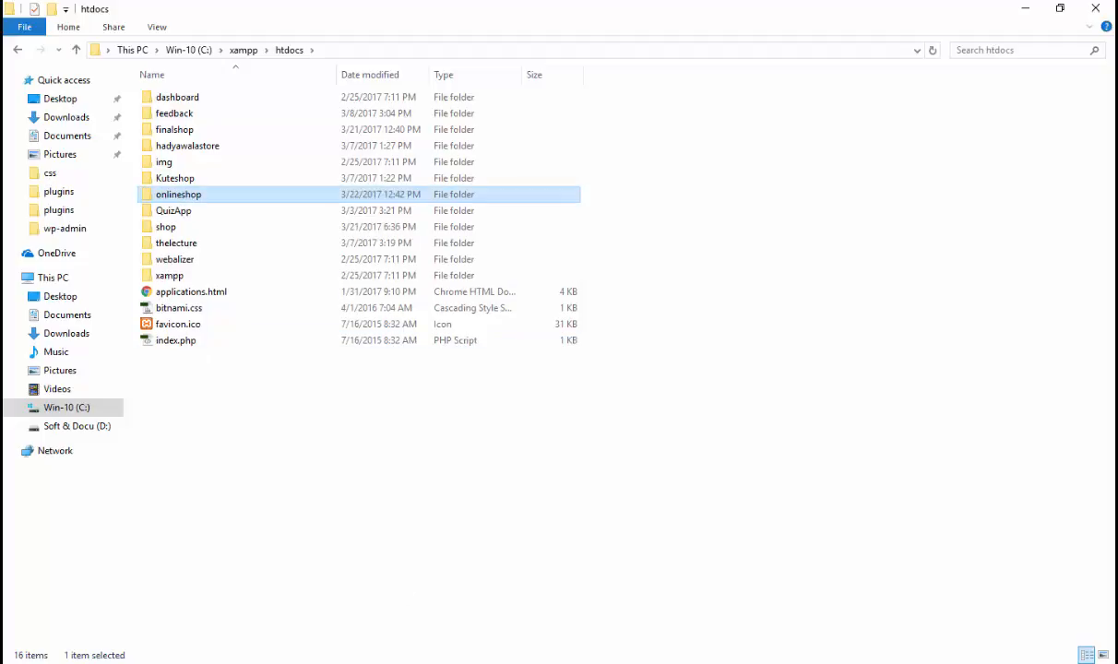
pyautogui.hotkey('alt', 'Tab')
pyautogui.click(355, 12)
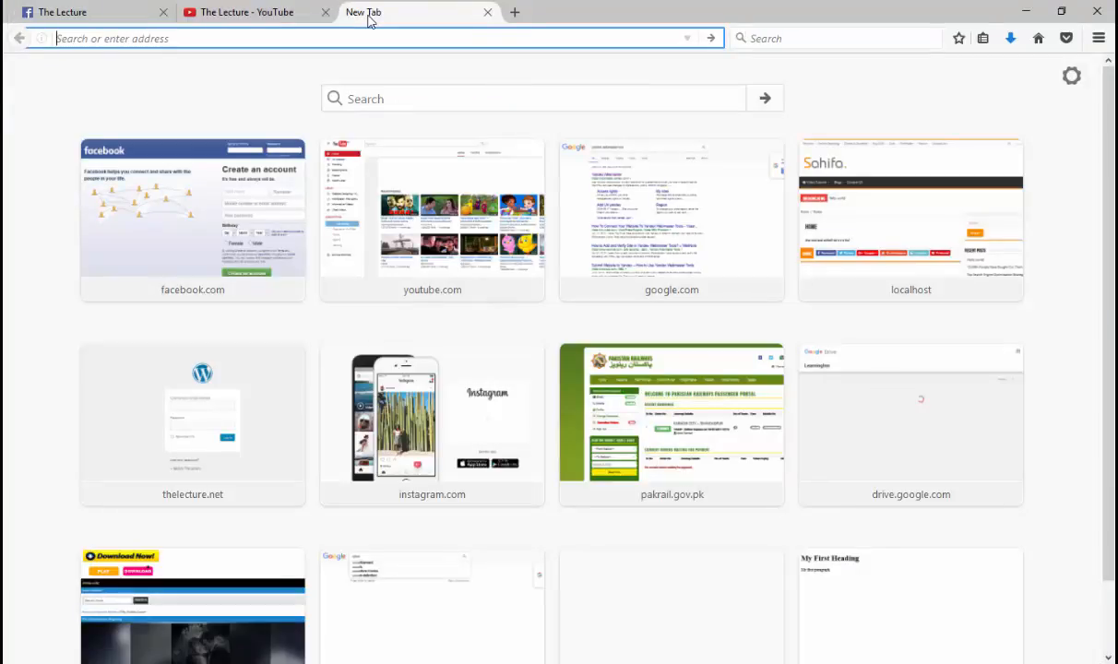
# Step: Load localhost/phpmyadmin in the browser
pyautogui.write('localhost/')
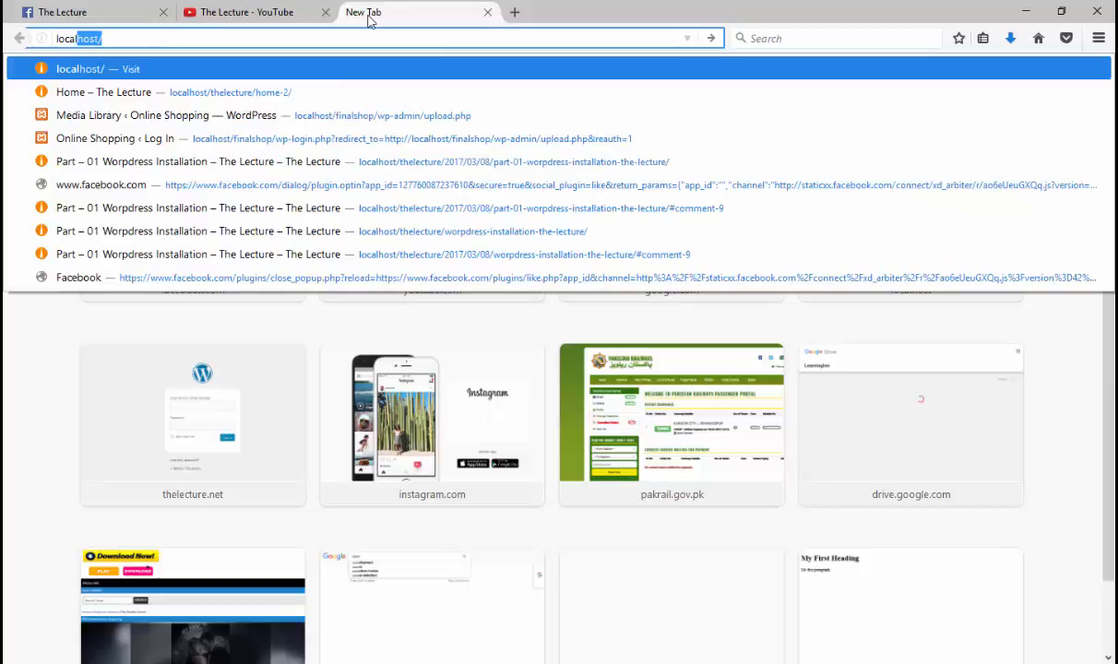
pyautogui.press('Right')
pyautogui.write('p')
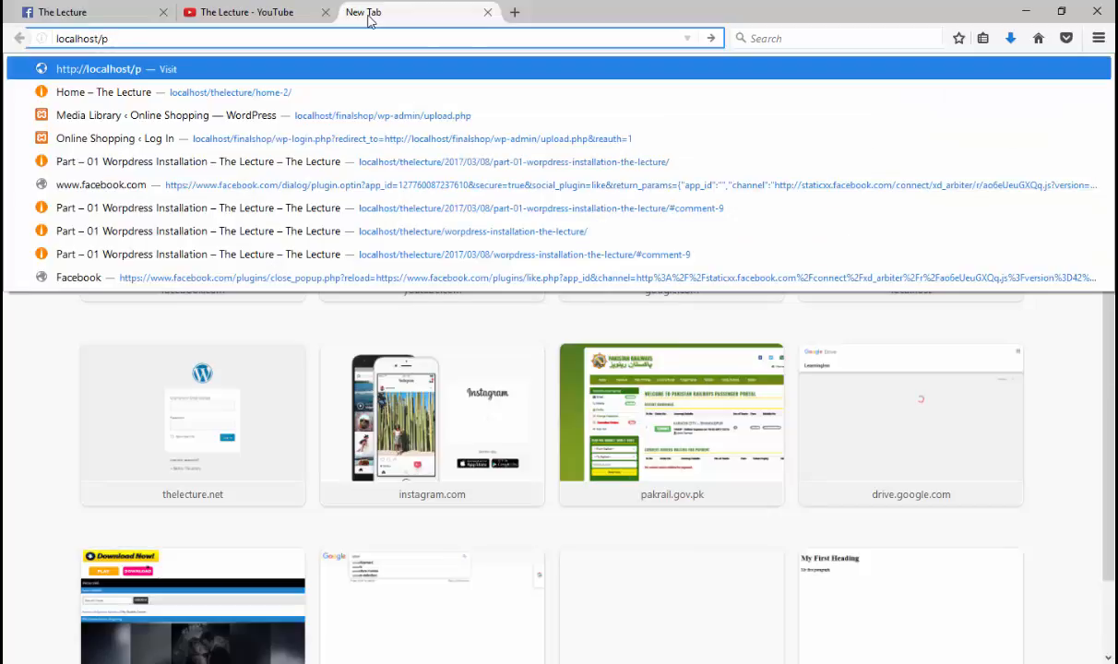
pyautogui.write('hpmyadmin')
pyautogui.press('Return')
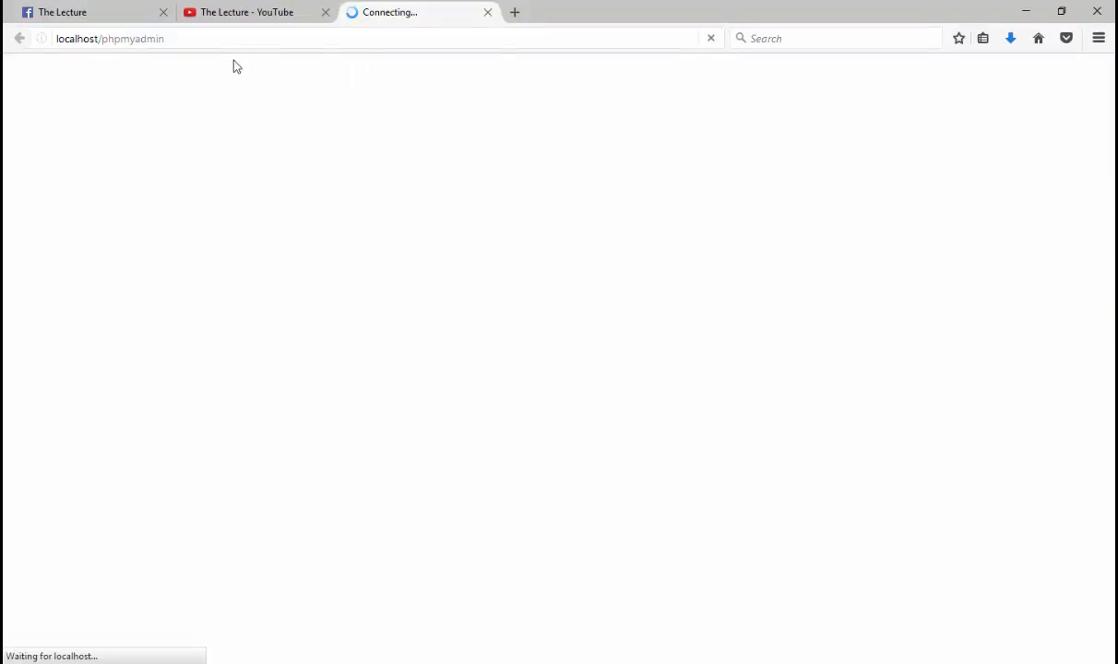
pyautogui.click(57, 38)
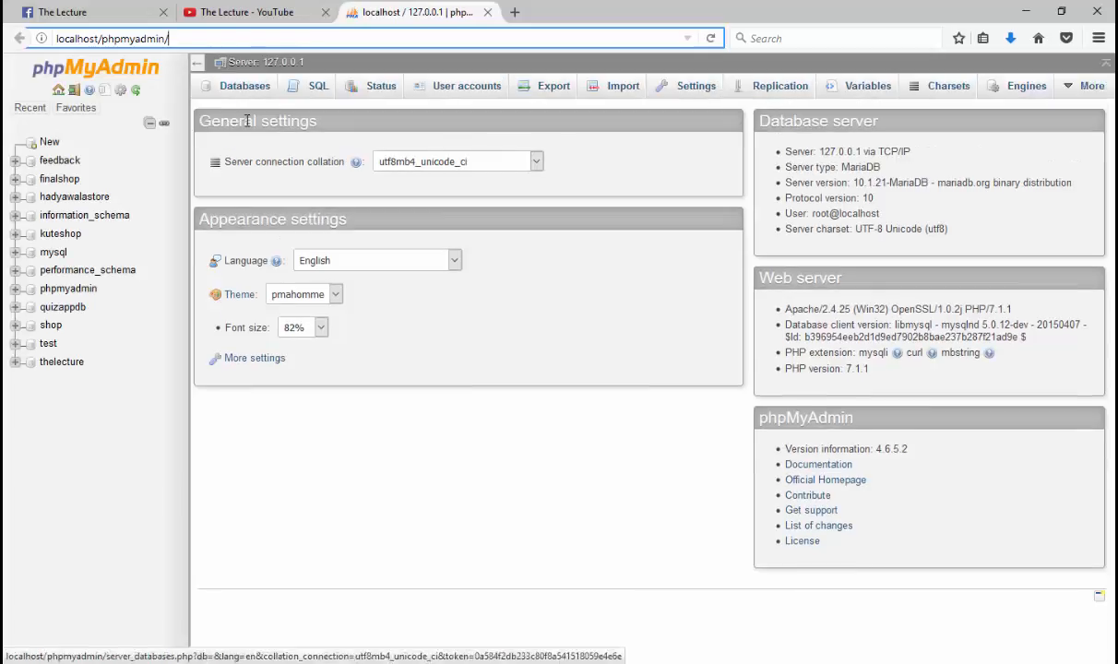
# Step: Create a new empty database named onlineshop from the Databases tab
pyautogui.click(245, 87)
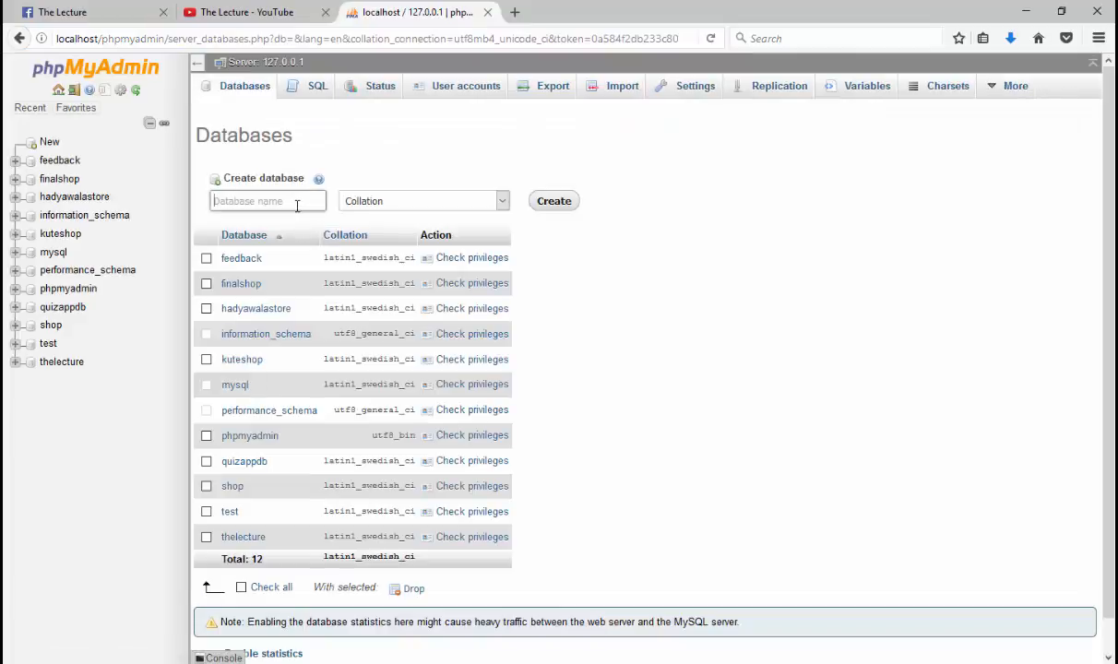
pyautogui.write('onlineshop')
pyautogui.moveTo(297, 206); pyautogui.dragTo(189, 189)
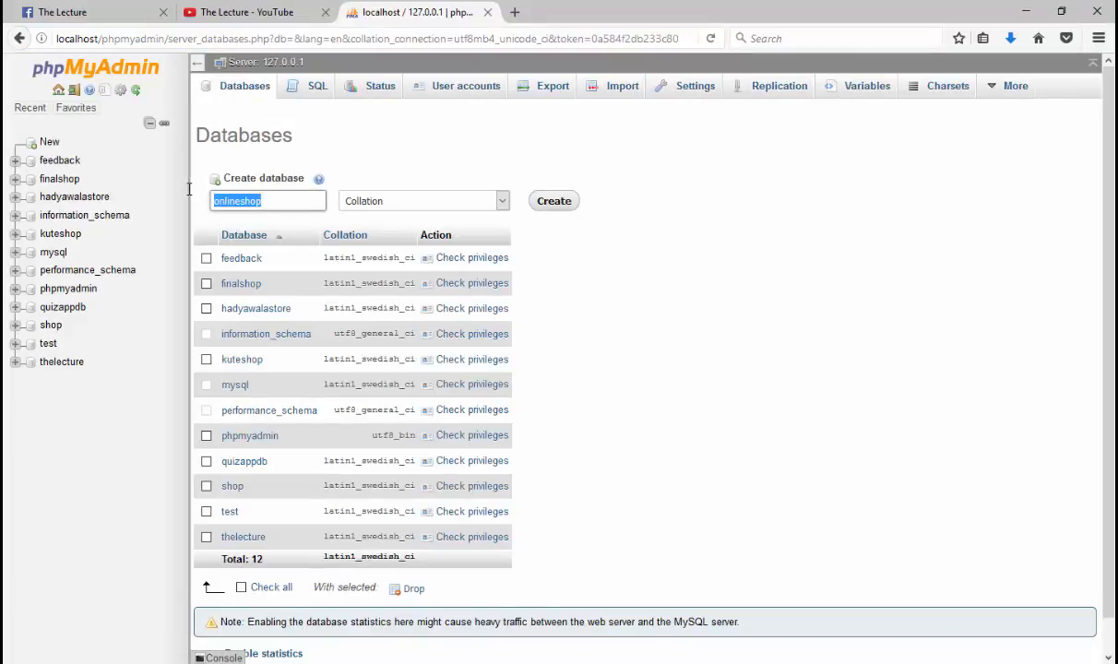
pyautogui.click(190, 191)
pyautogui.moveTo(273, 201); pyautogui.dragTo(207, 201)
pyautogui.click(553, 203)
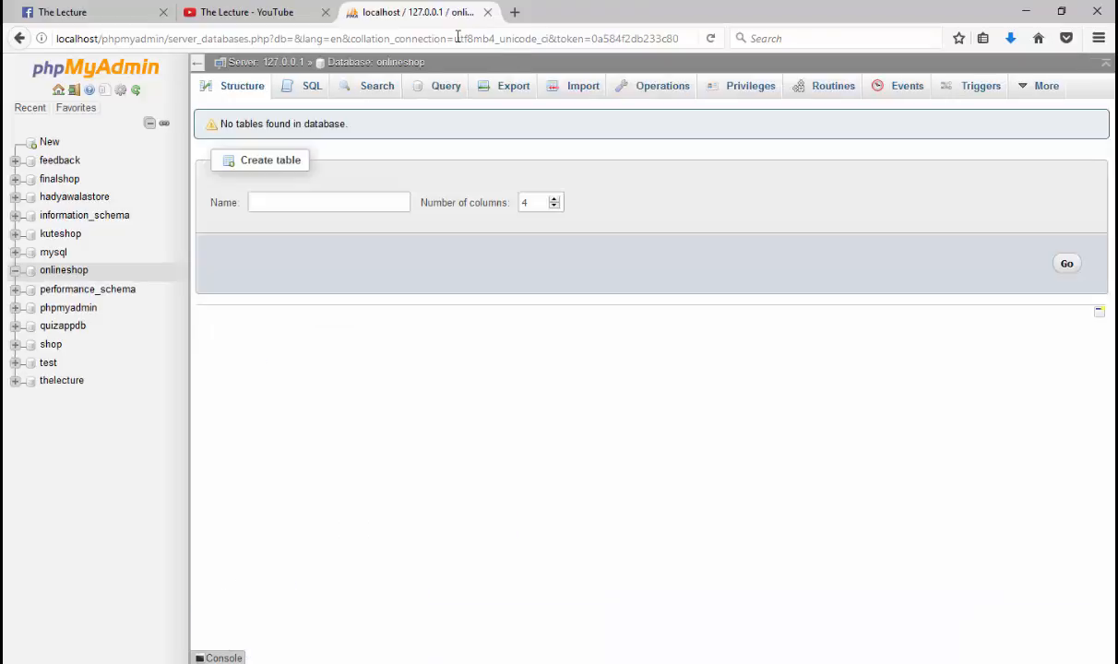
# Step: Go to localhost/onlineshop to bring up the WordPress setup language page
pyautogui.click(457, 37)
pyautogui.write('localhost/')
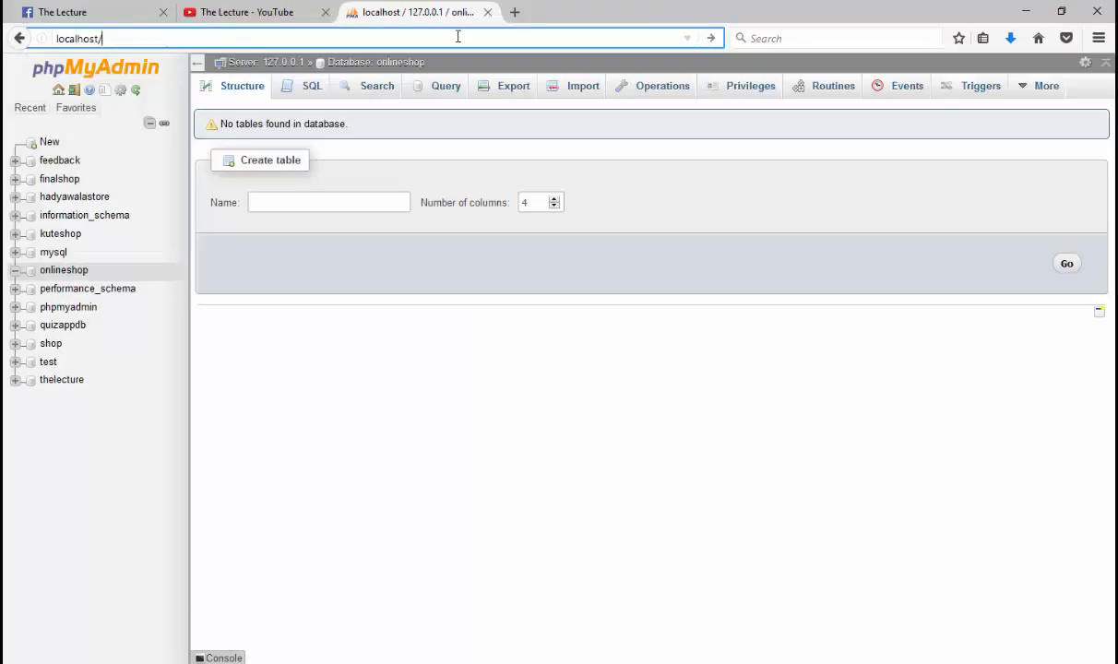
pyautogui.write('onlineshop')
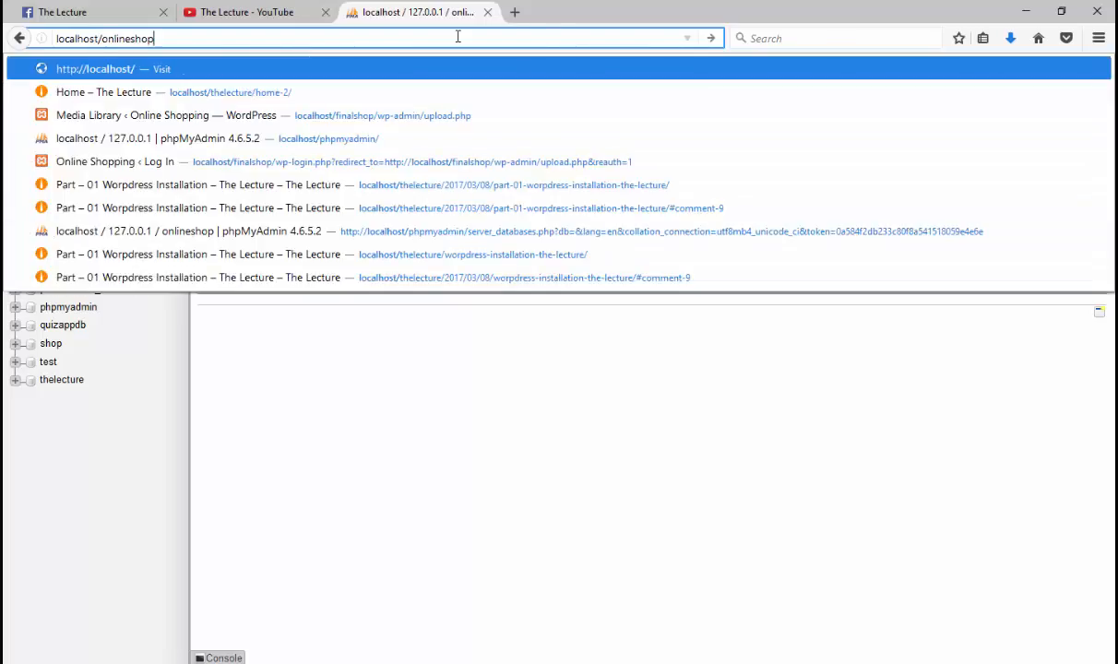
pyautogui.press('Return')
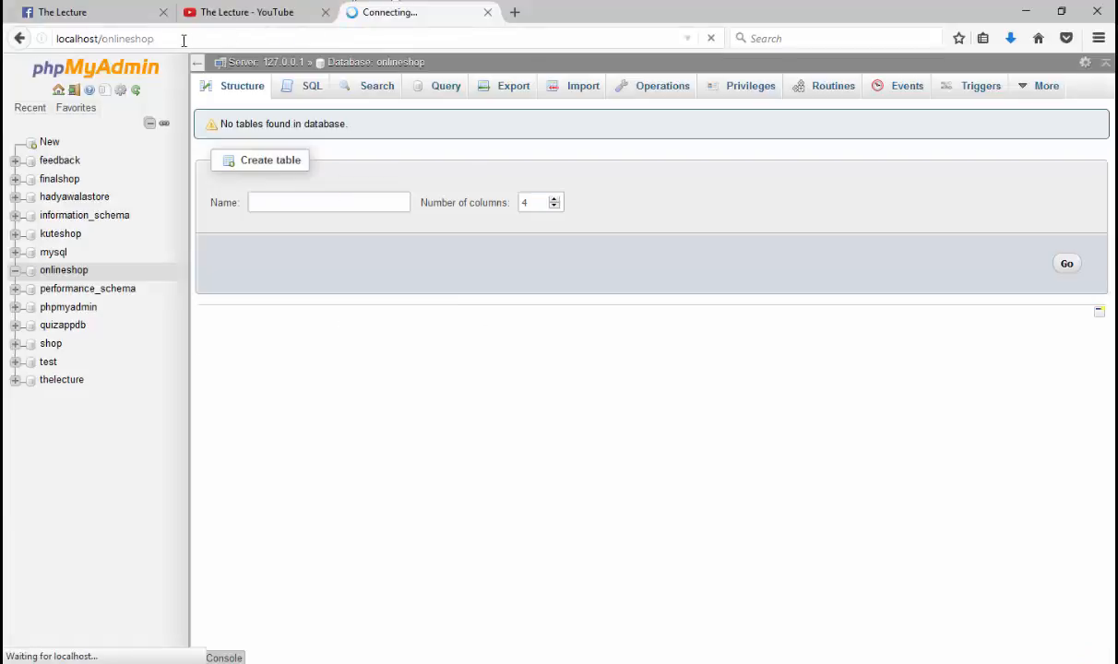
pyautogui.moveTo(182, 38); pyautogui.dragTo(101, 38)
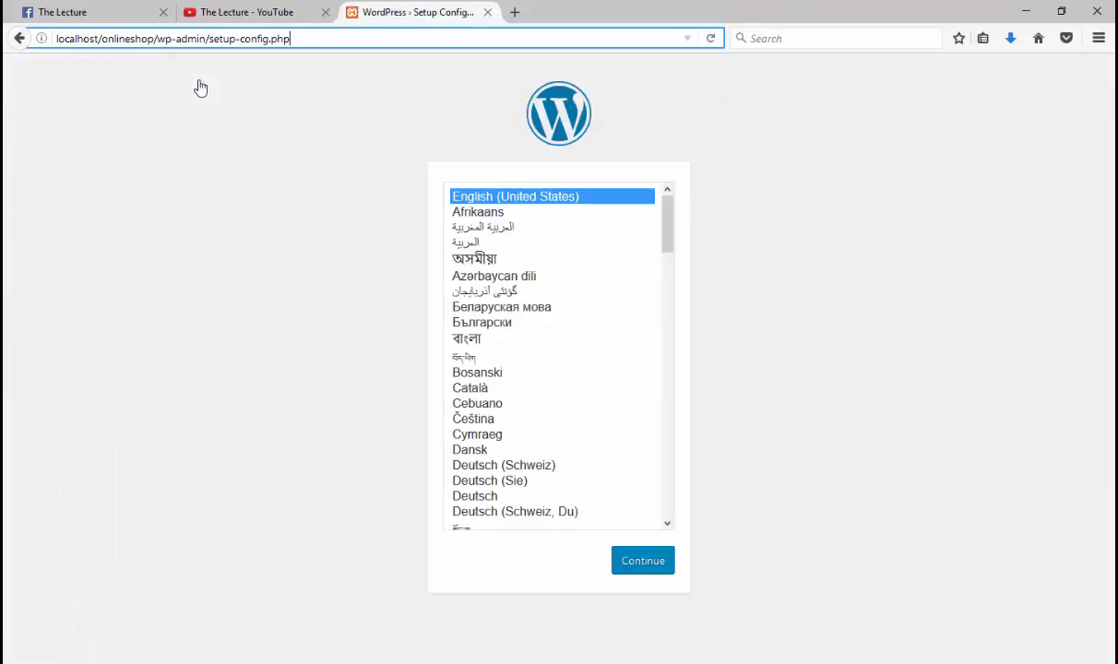
# Step: Keep English (United States) and continue past the welcome page to the database details form
pyautogui.click(645, 562)
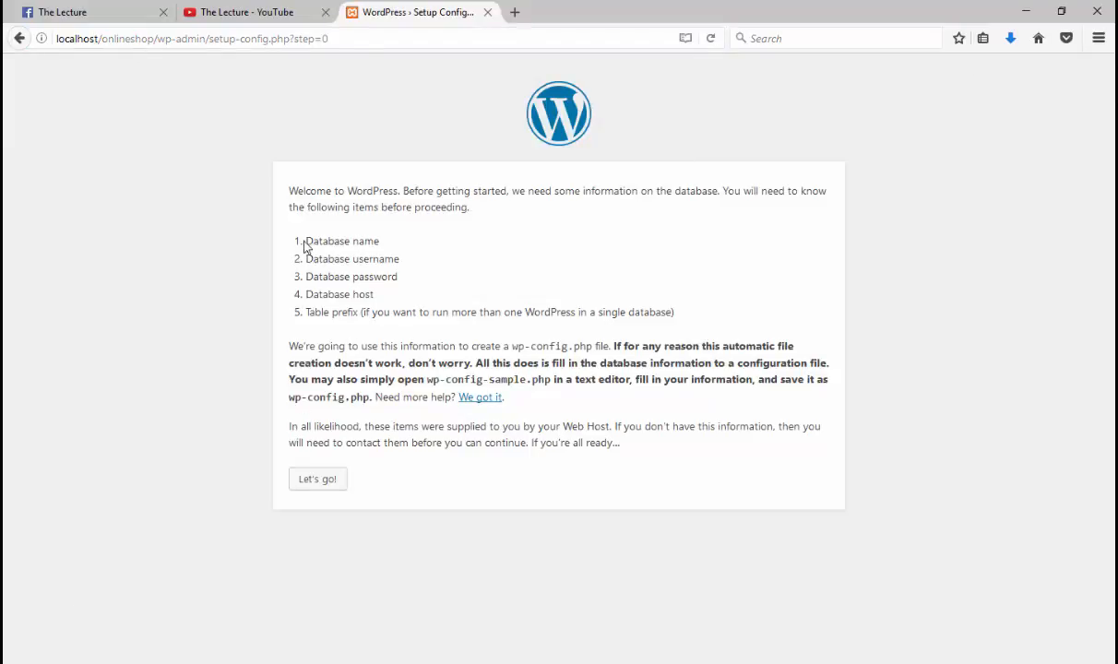
pyautogui.moveTo(380, 297); pyautogui.dragTo(309, 250)
pyautogui.moveTo(306, 313); pyautogui.dragTo(675, 316)
pyautogui.click(317, 481)
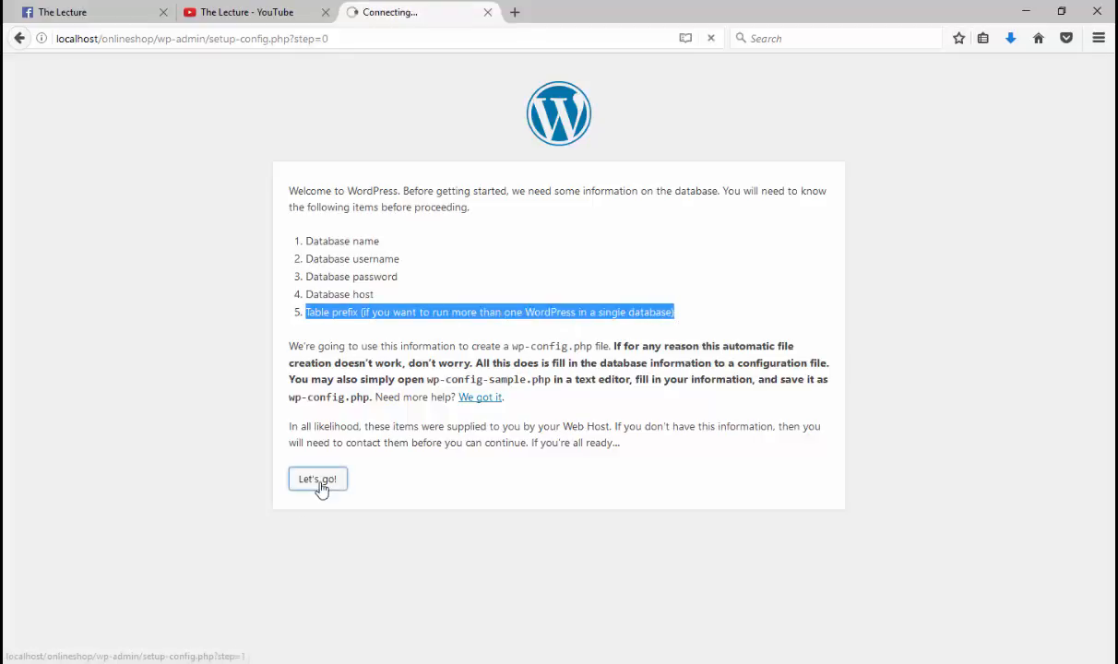
pyautogui.doubleClick(461, 230)
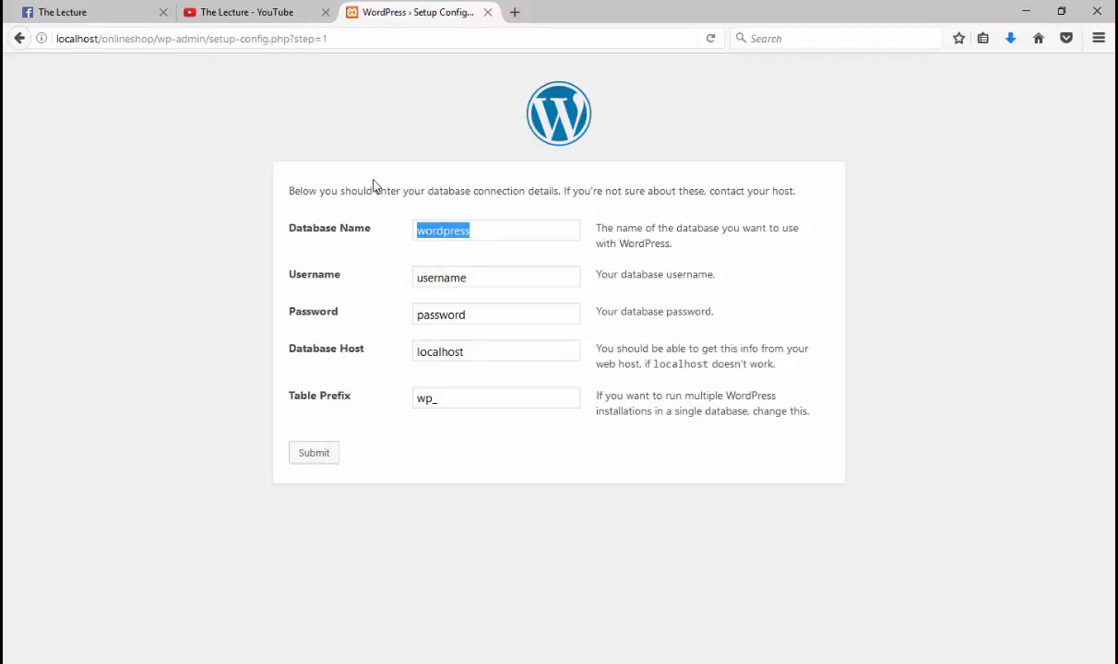
# Step: Connect to database onlineshop as root with an empty password, keeping localhost and wp_, and run the install
pyautogui.write('onlineshop')
pyautogui.press('Tab')
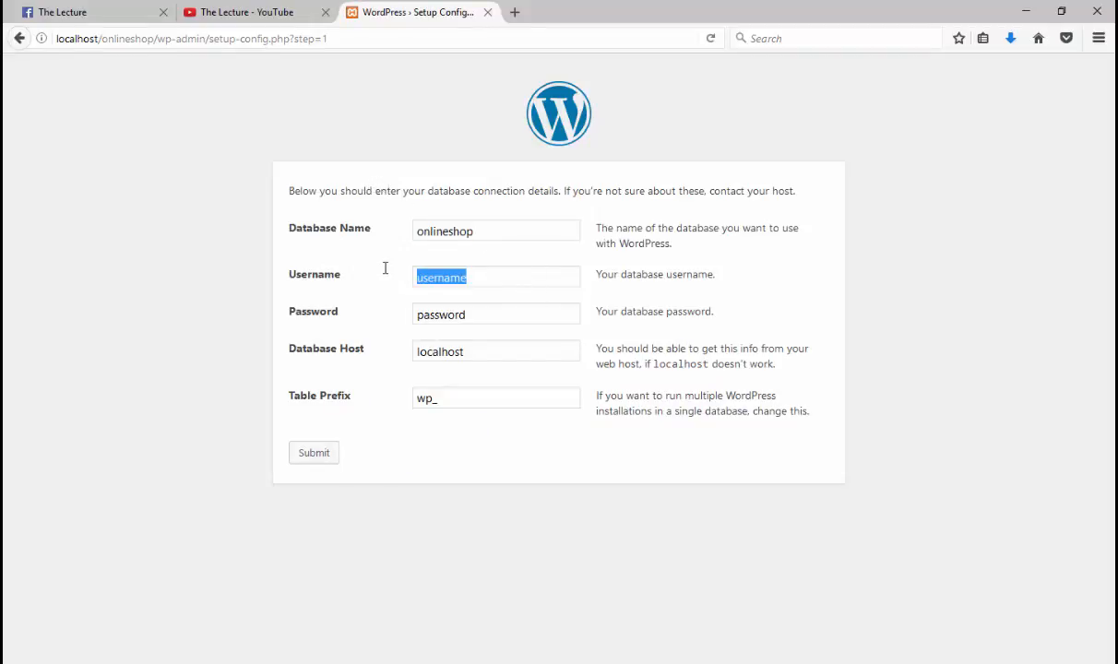
pyautogui.write('root')
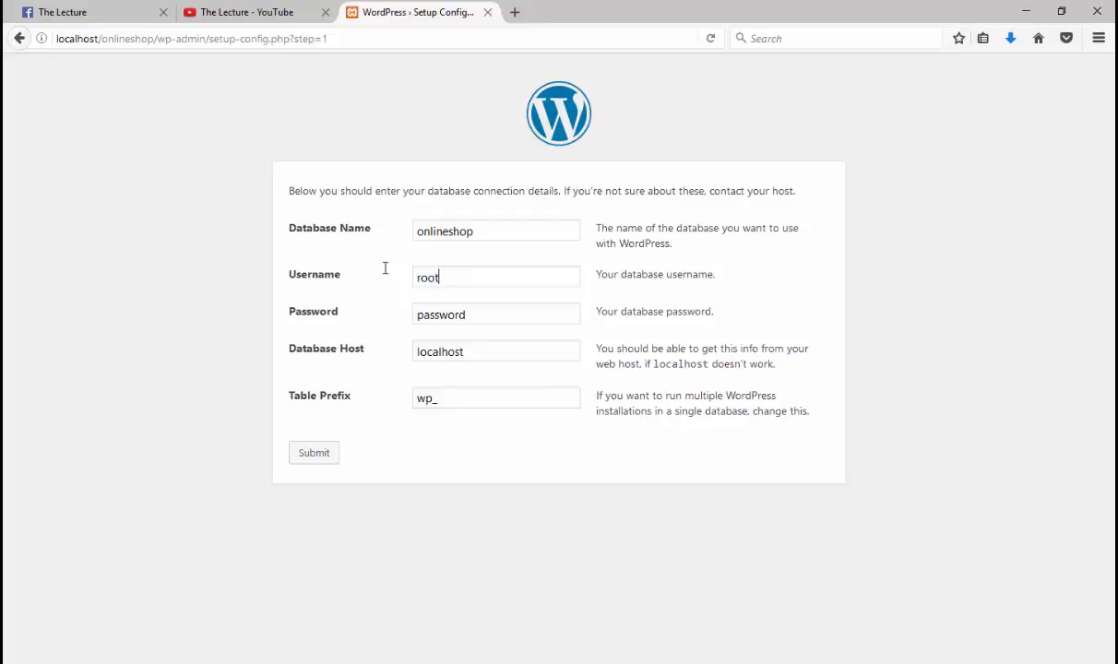
pyautogui.press('Tab')
pyautogui.press('BackSpace')
pyautogui.moveTo(489, 352); pyautogui.dragTo(399, 350)
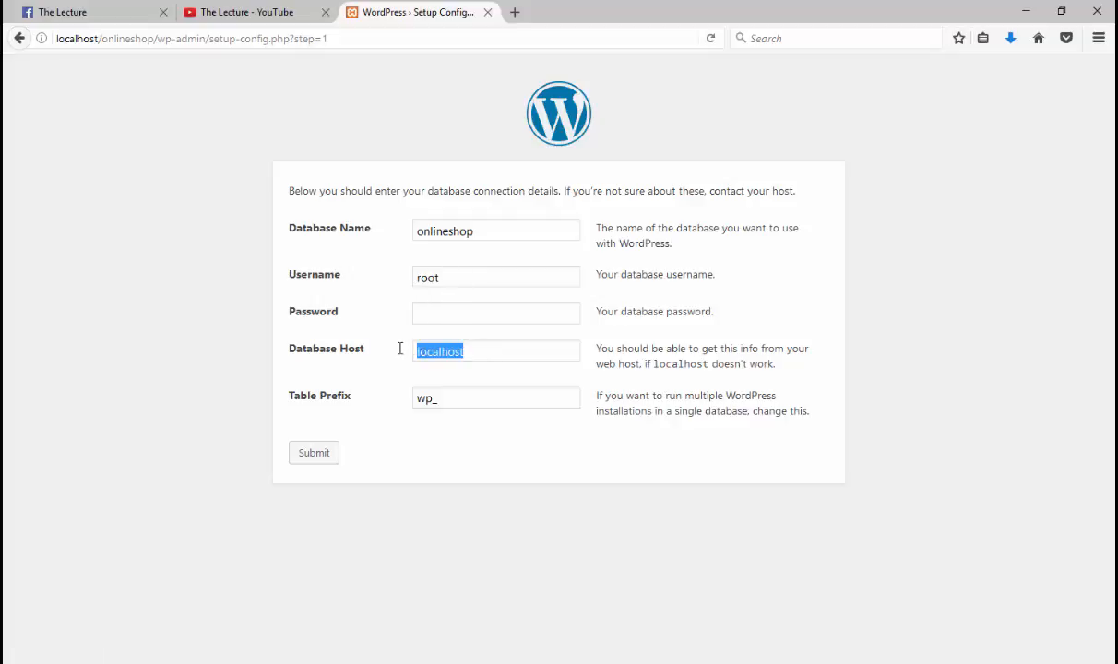
pyautogui.click(499, 360)
pyautogui.moveTo(439, 392); pyautogui.dragTo(369, 394)
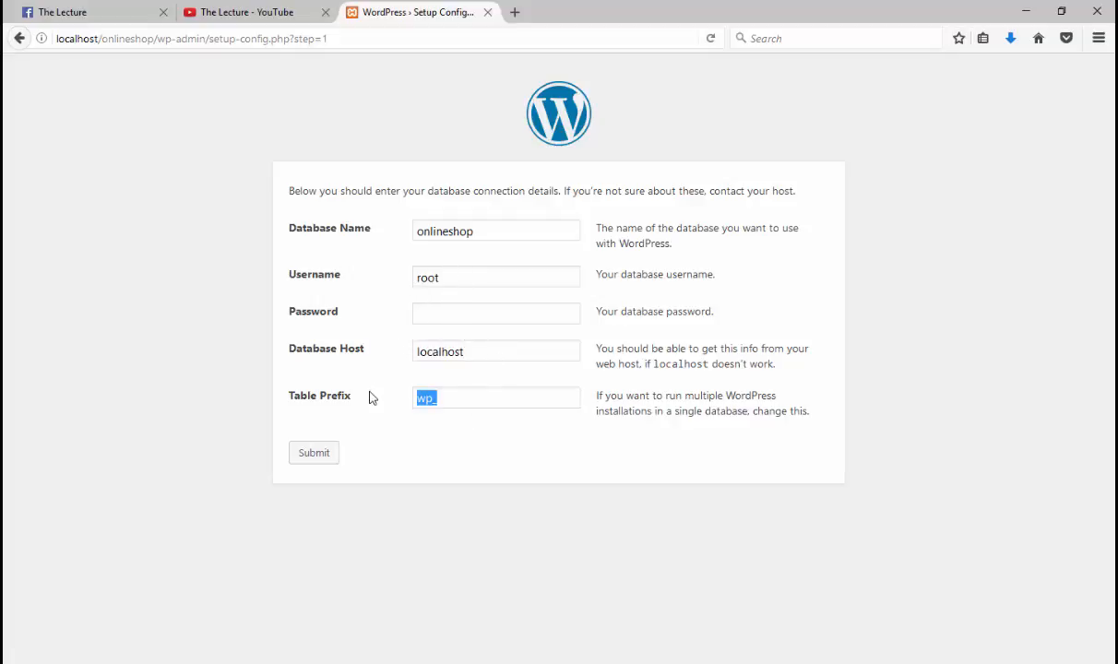
pyautogui.click(318, 457)
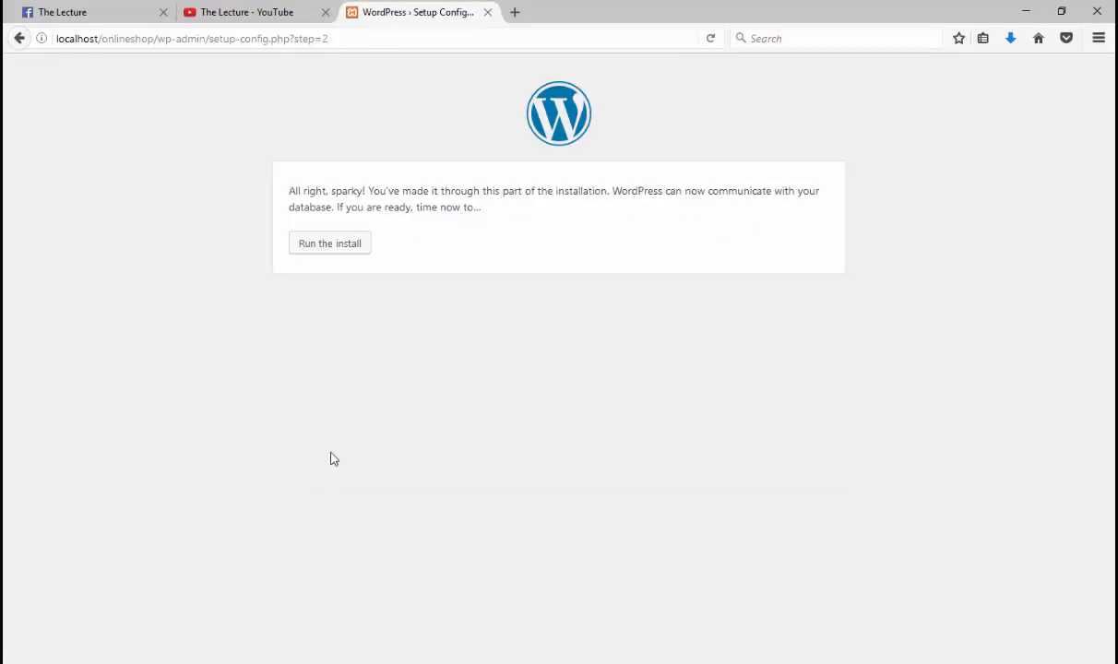
pyautogui.click(347, 243)
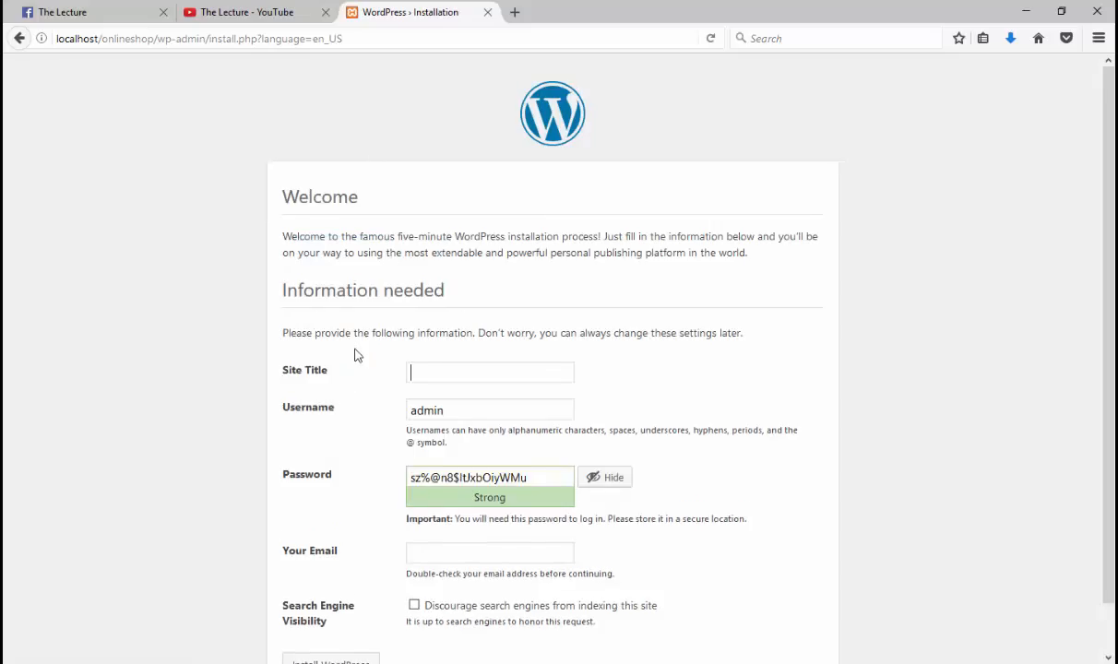
# Step: Install Online Shop with username admin, a confirmed weak password, and search engines discouraged
pyautogui.scroll(-2, 369, 368)
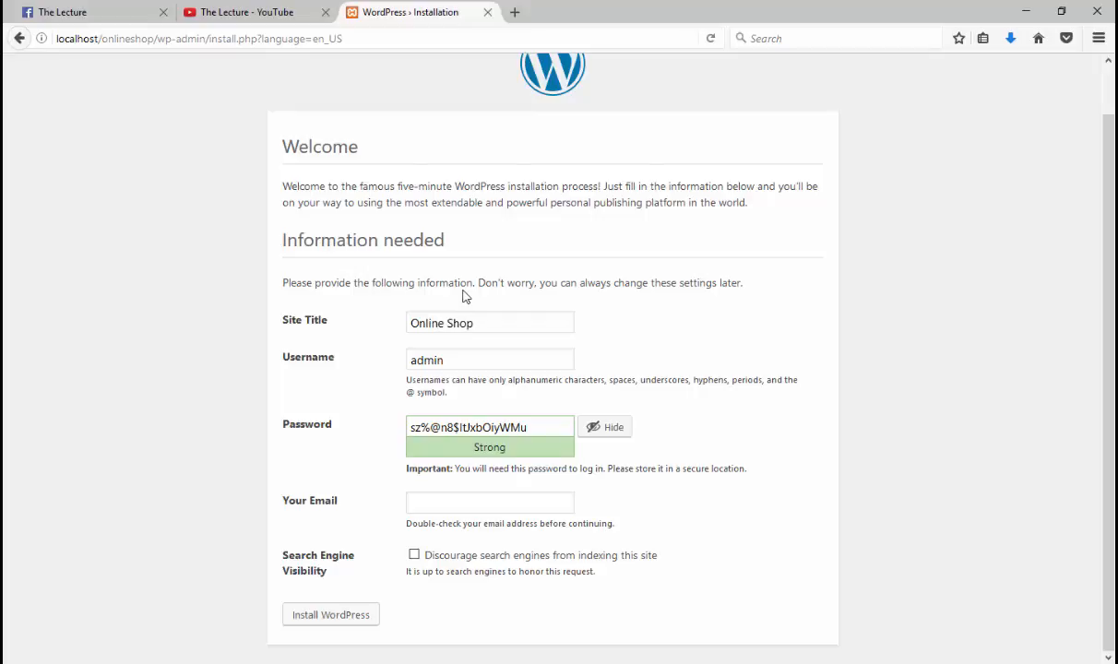
pyautogui.press('Tab')
pyautogui.write('admin')
pyautogui.press('Tab')
pyautogui.write('a')
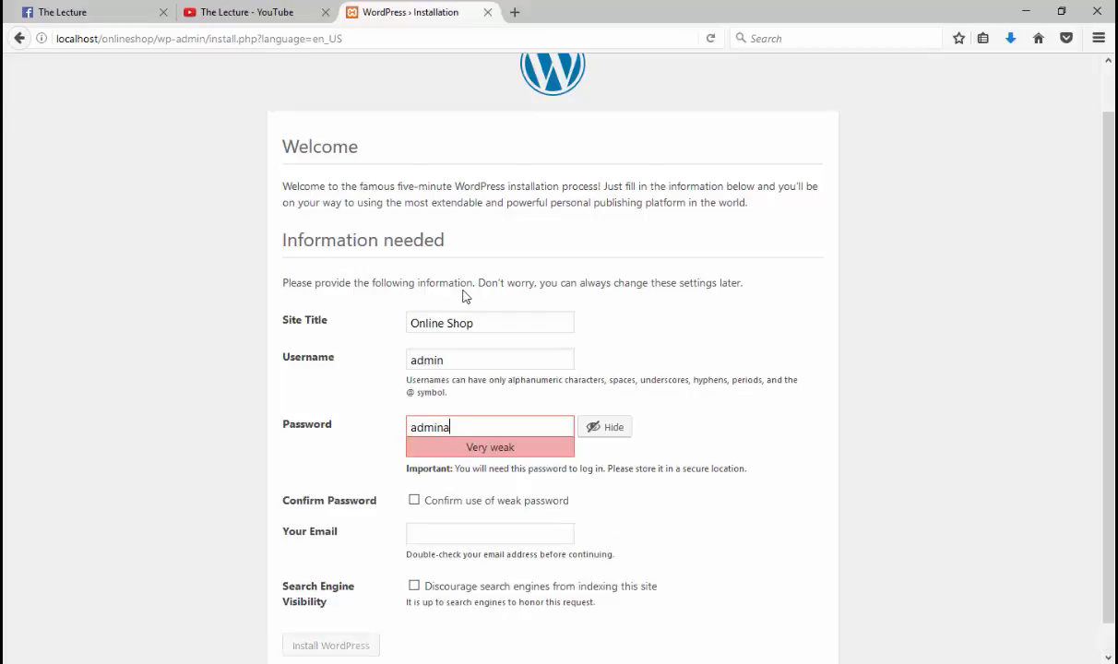
pyautogui.scroll(-1, 456, 403)
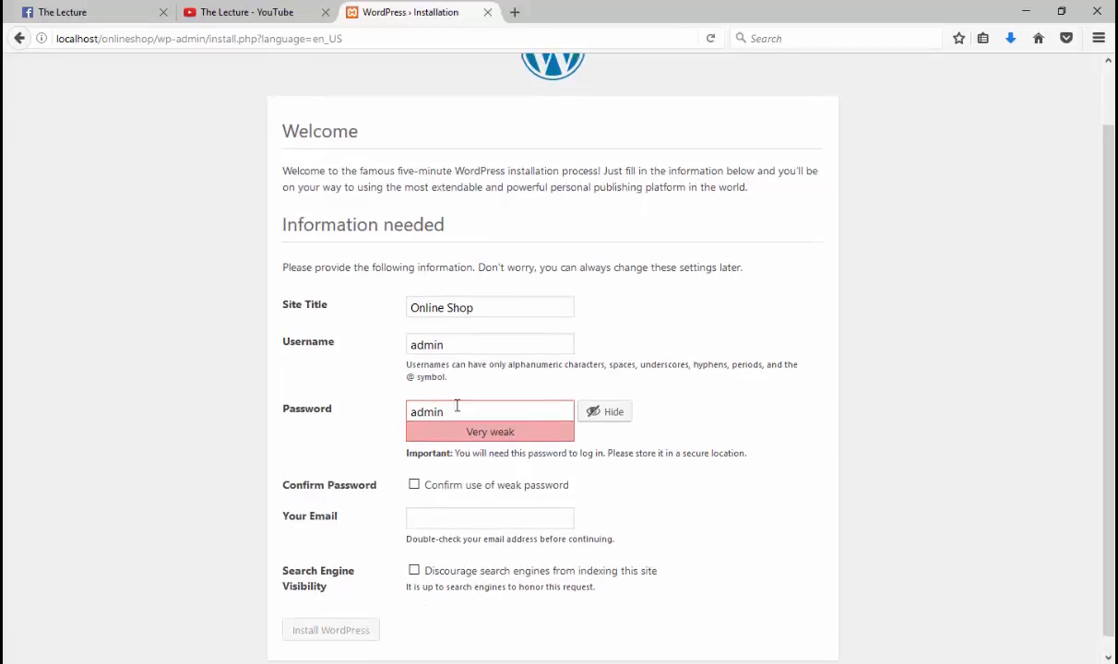
pyautogui.click(426, 470)
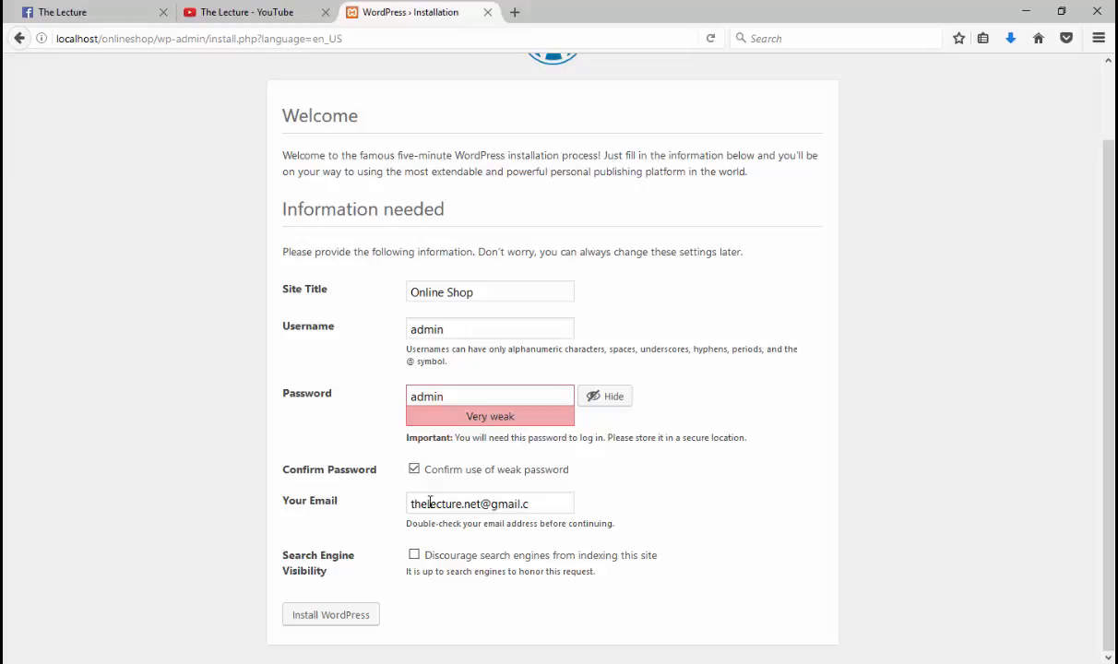
pyautogui.click(414, 555)
pyautogui.click(375, 613)
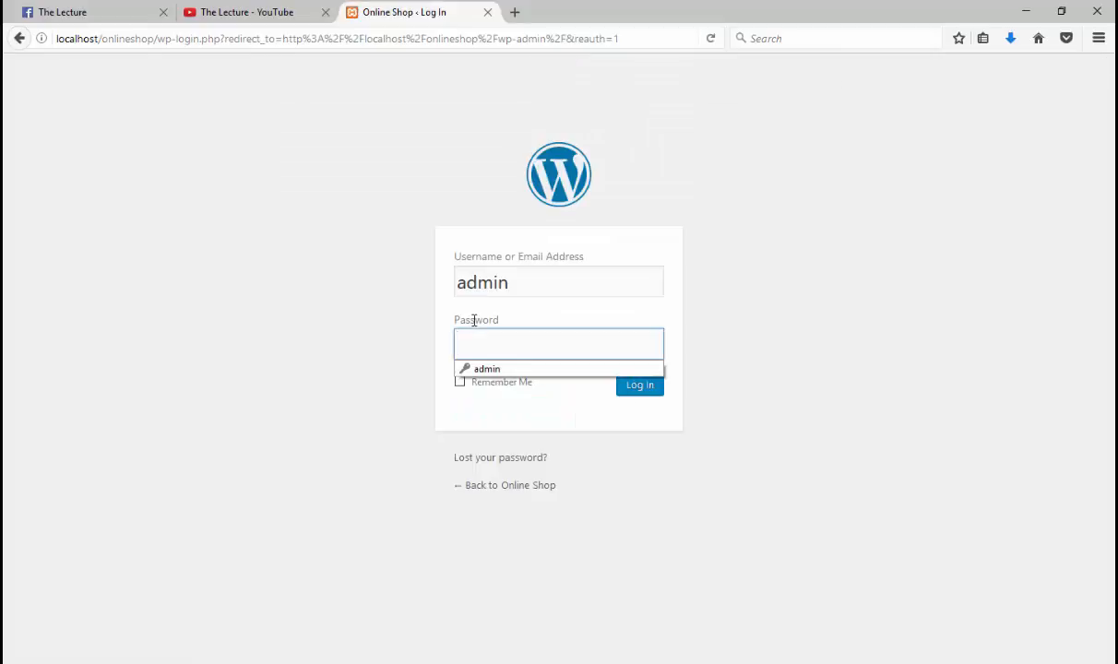
# Step: Log in with the admin account's password and land on the Online Shop Dashboard
pyautogui.write('admin')
pyautogui.press('Return')
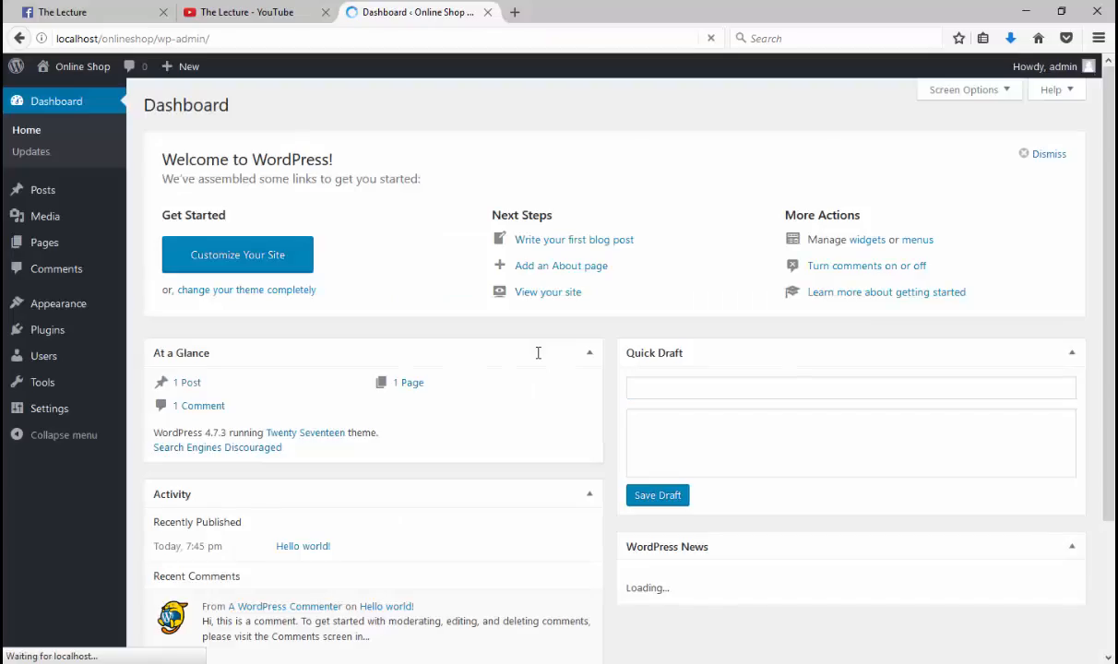
pyautogui.moveTo(138, 103); pyautogui.dragTo(247, 110)
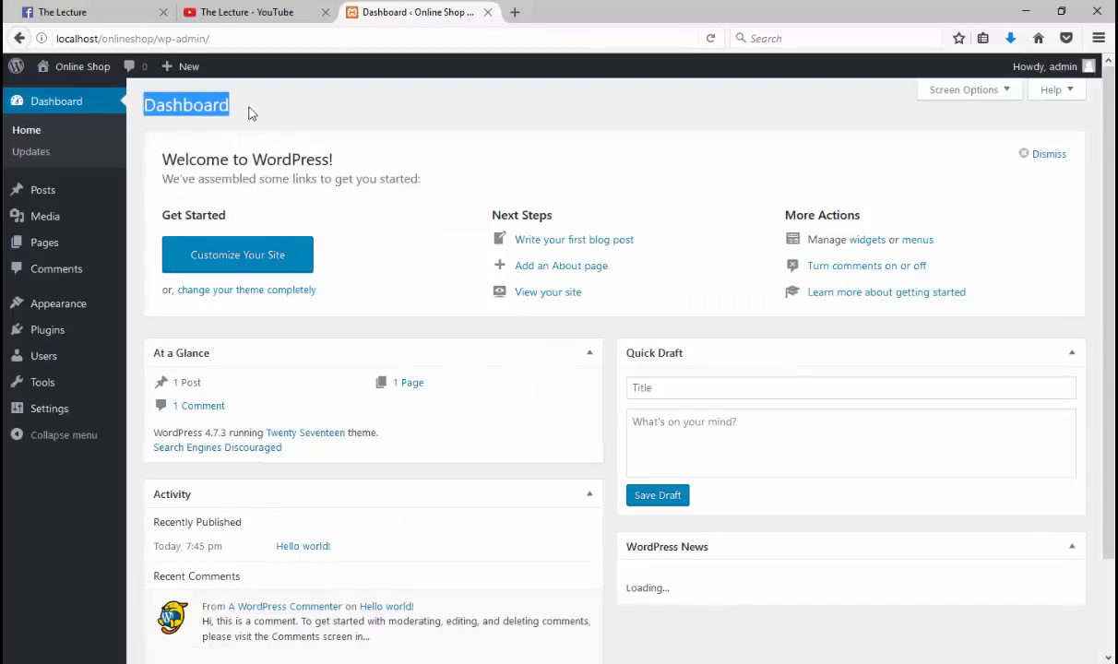
pyautogui.click(245, 110)
pyautogui.moveTo(126, 261)
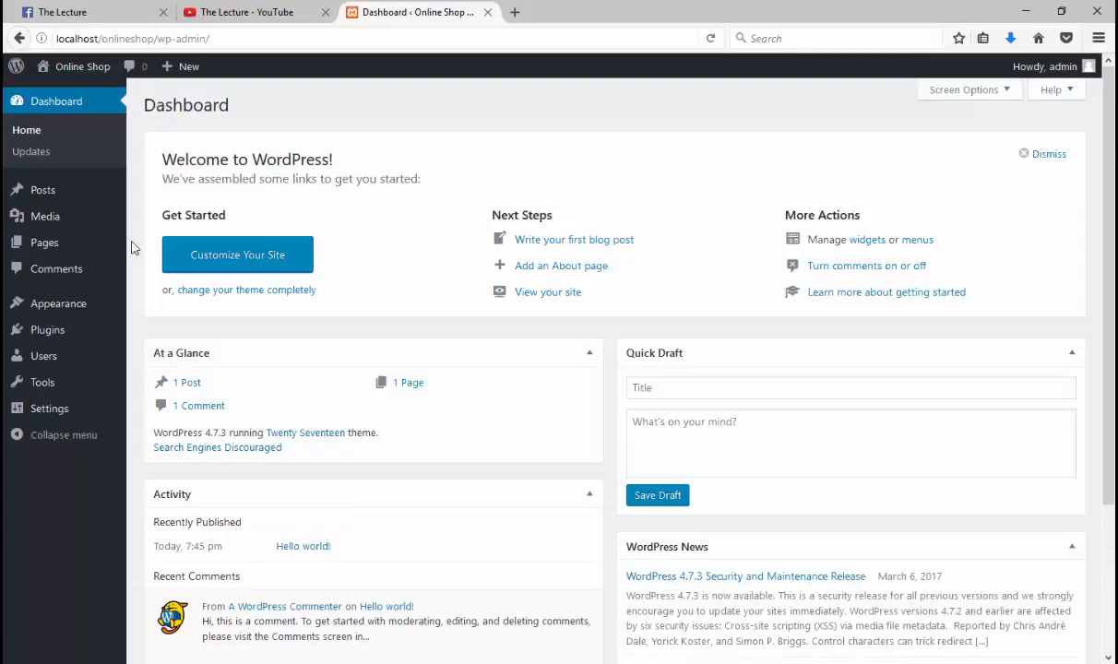
pyautogui.click(242, 12)
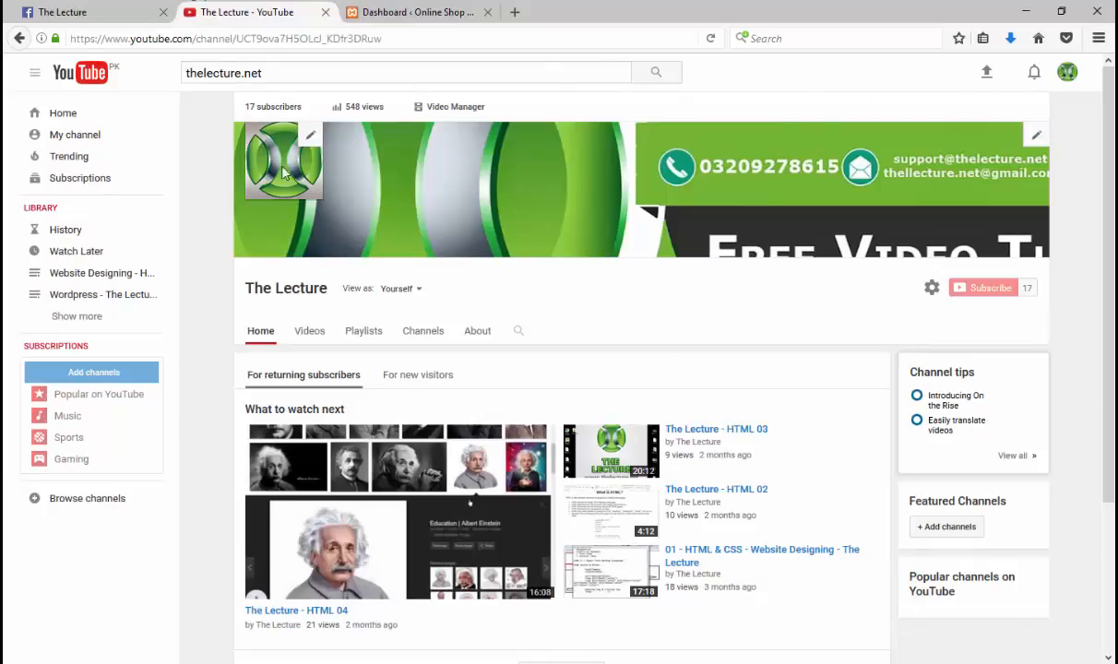
pyautogui.scroll(-2, 342, 295)
pyautogui.scroll(2, 355, 276)
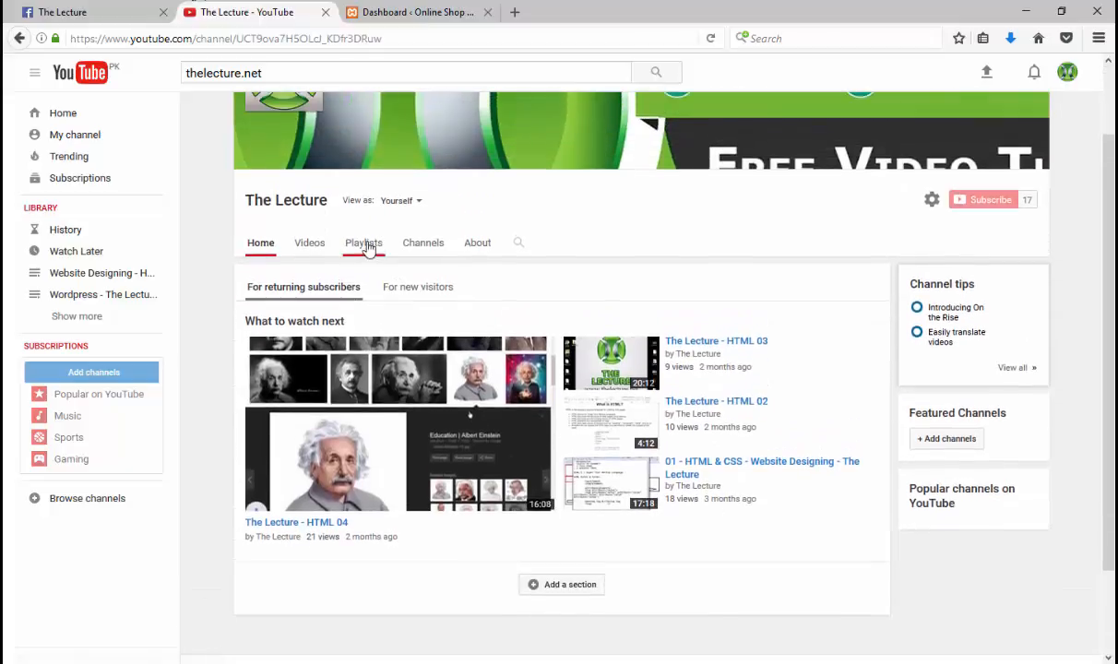
pyautogui.click(363, 243)
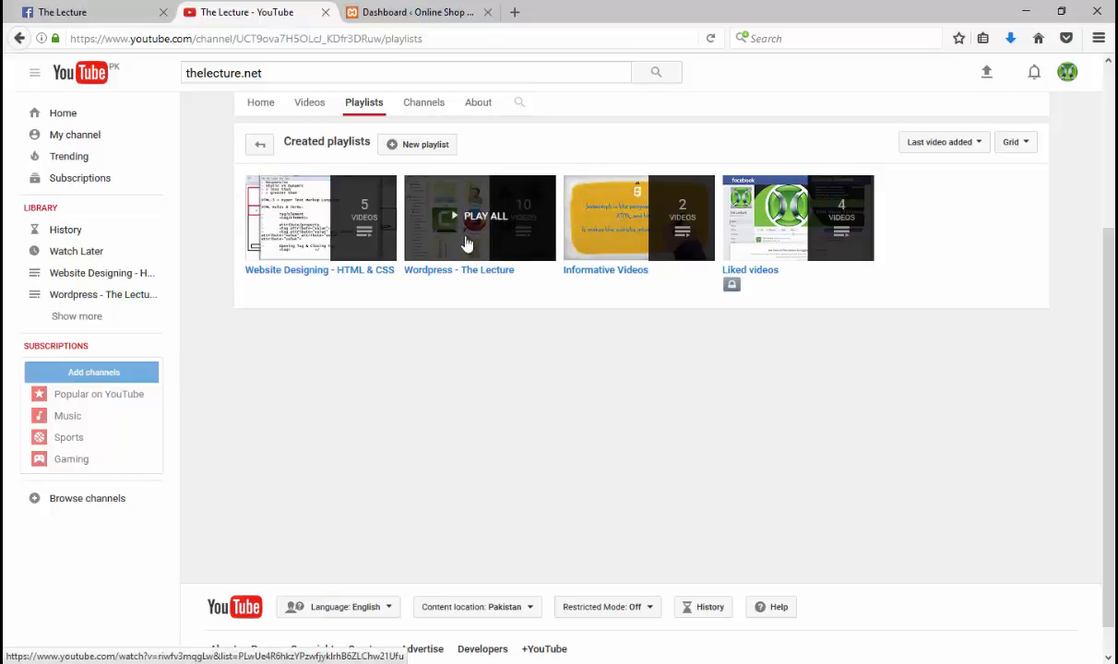
pyautogui.click(415, 12)
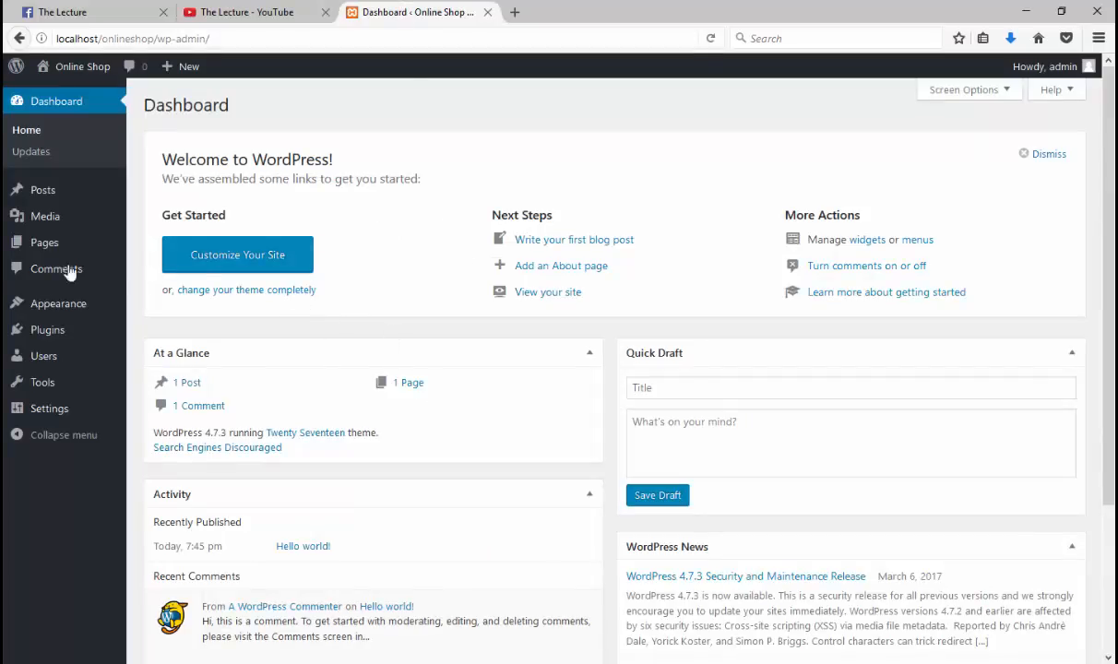
# Step: Visit the Online Shop front page from the admin bar, scroll through it, then return to the Dashboard tab
pyautogui.moveTo(22, 306)
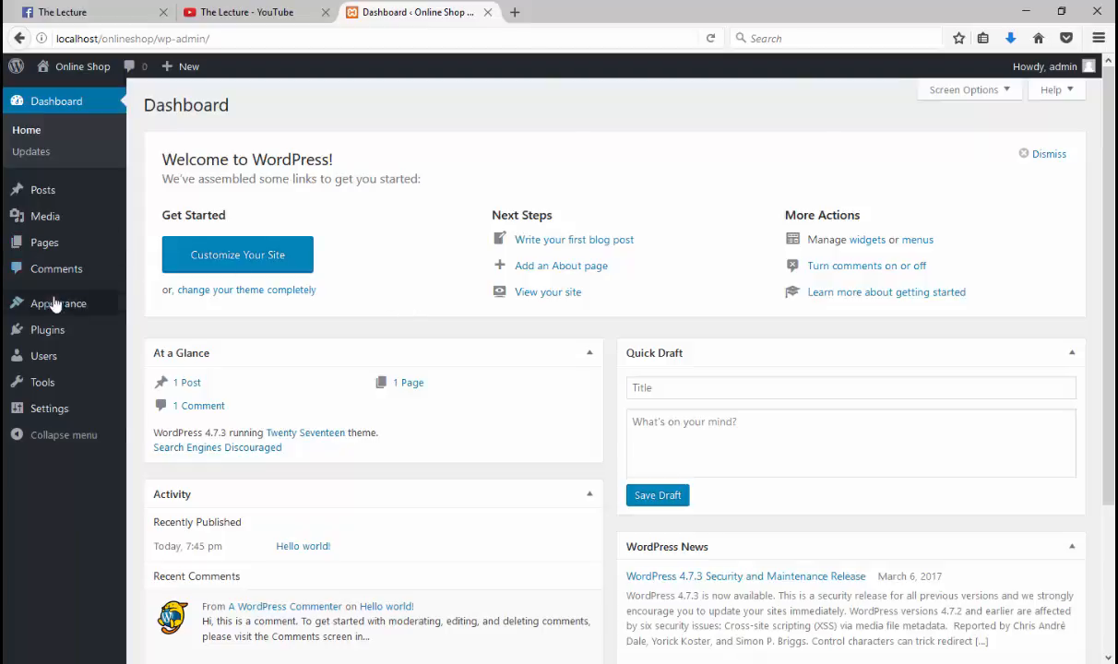
pyautogui.moveTo(57, 303)
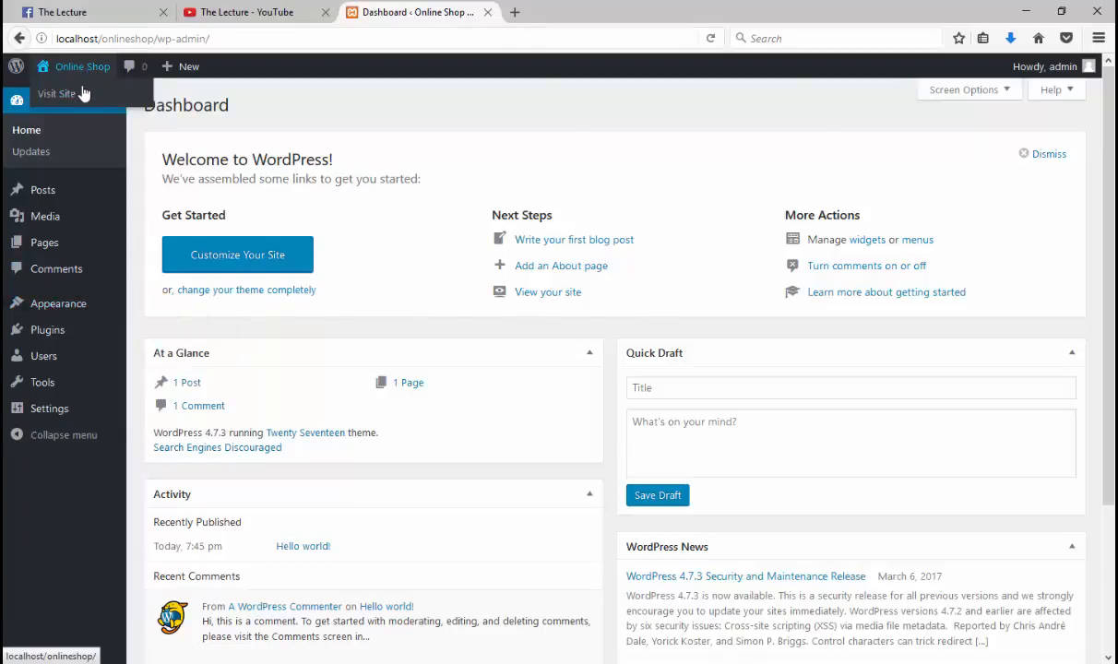
pyautogui.click(83, 93)
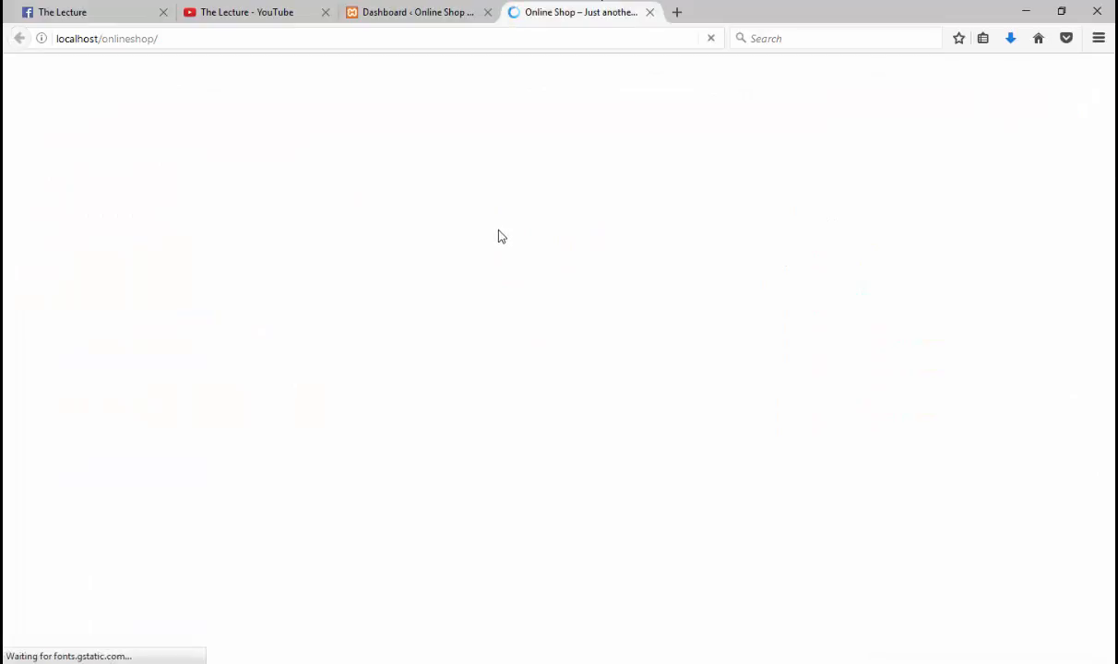
pyautogui.scroll(-10, 498, 236)
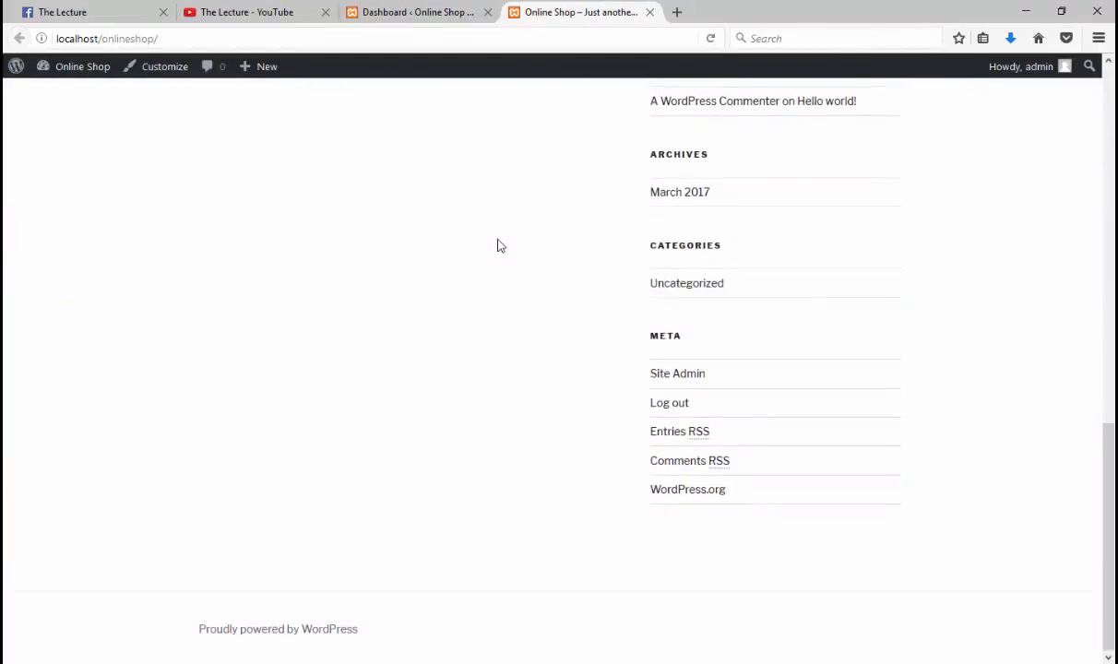
pyautogui.scroll(8, 498, 245)
pyautogui.scroll(2, 498, 243)
pyautogui.click(459, 15)
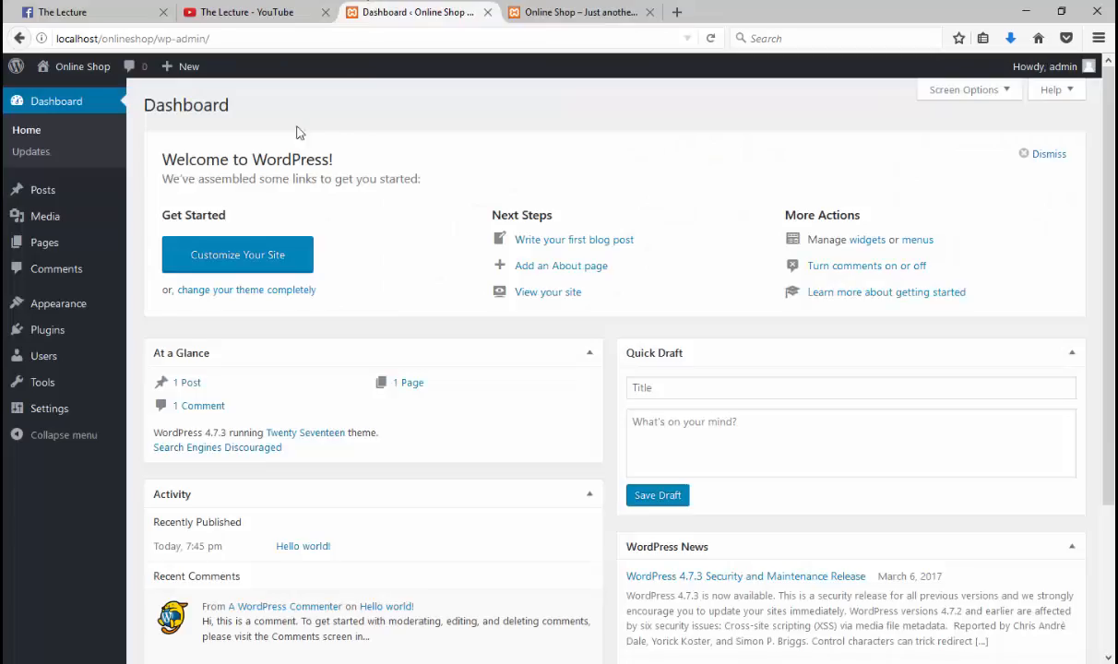
# Step: Open the Add Themes page from Appearance > Themes
pyautogui.moveTo(70, 307)
pyautogui.click(151, 299)
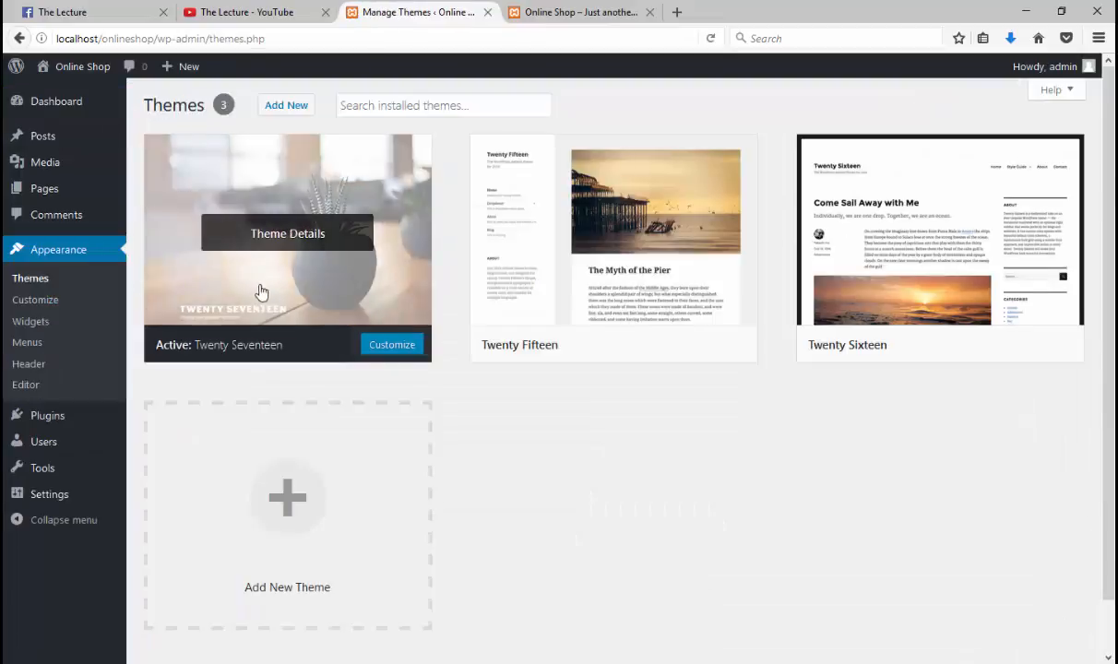
pyautogui.click(286, 105)
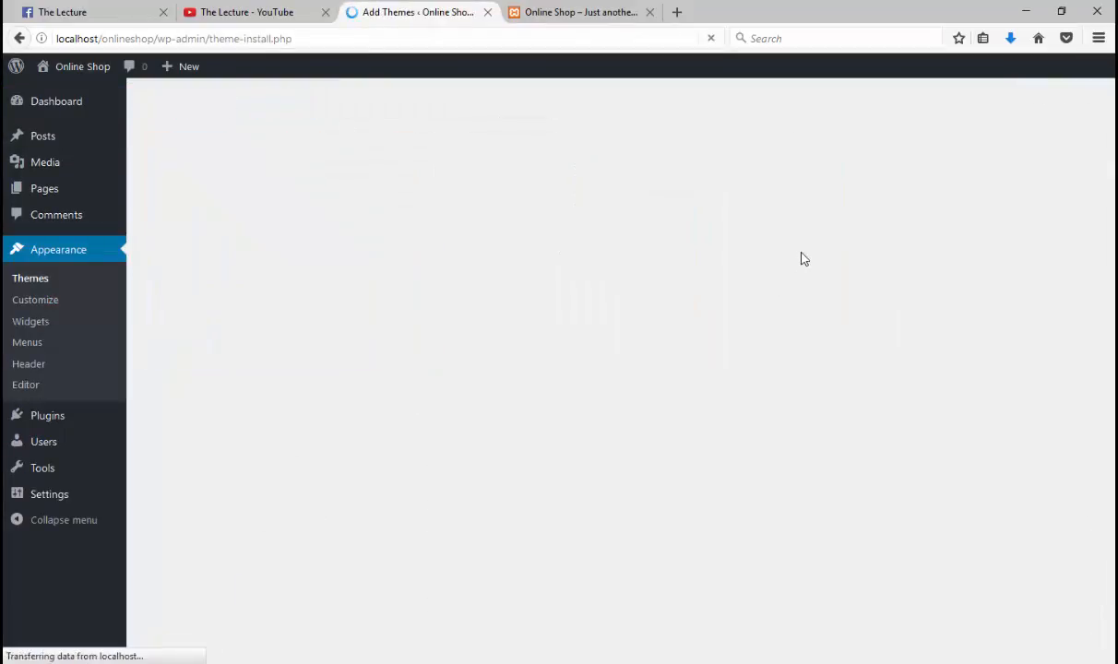
# Step: Search the theme catalogue for 'access store', correcting the 'aceess' typo
pyautogui.click(912, 154)
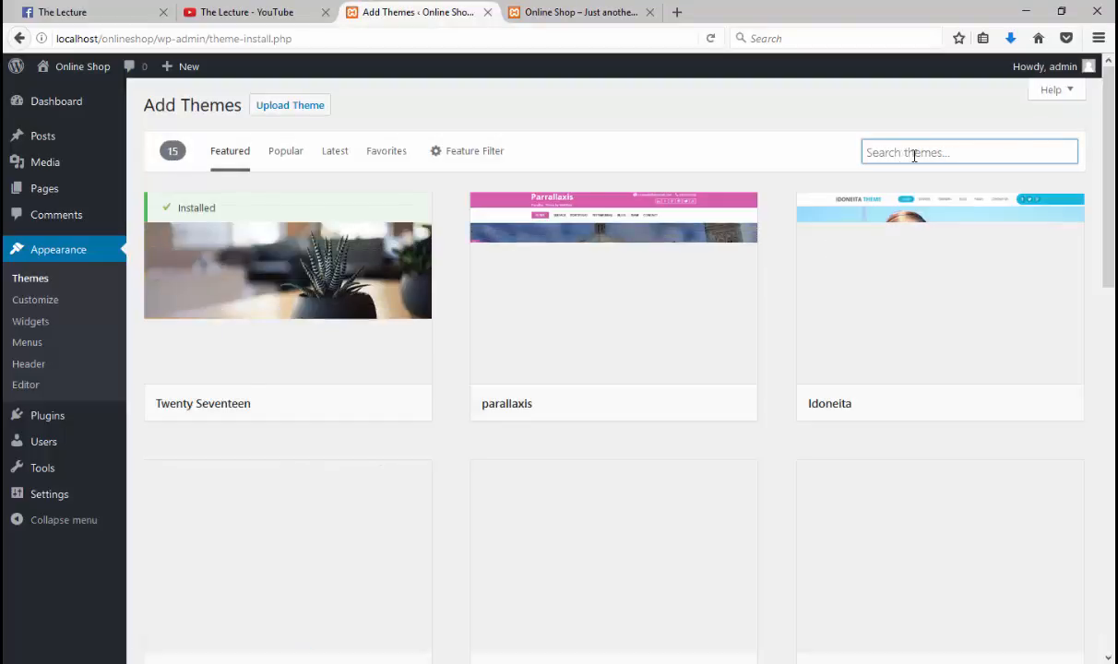
pyautogui.write('aceess')
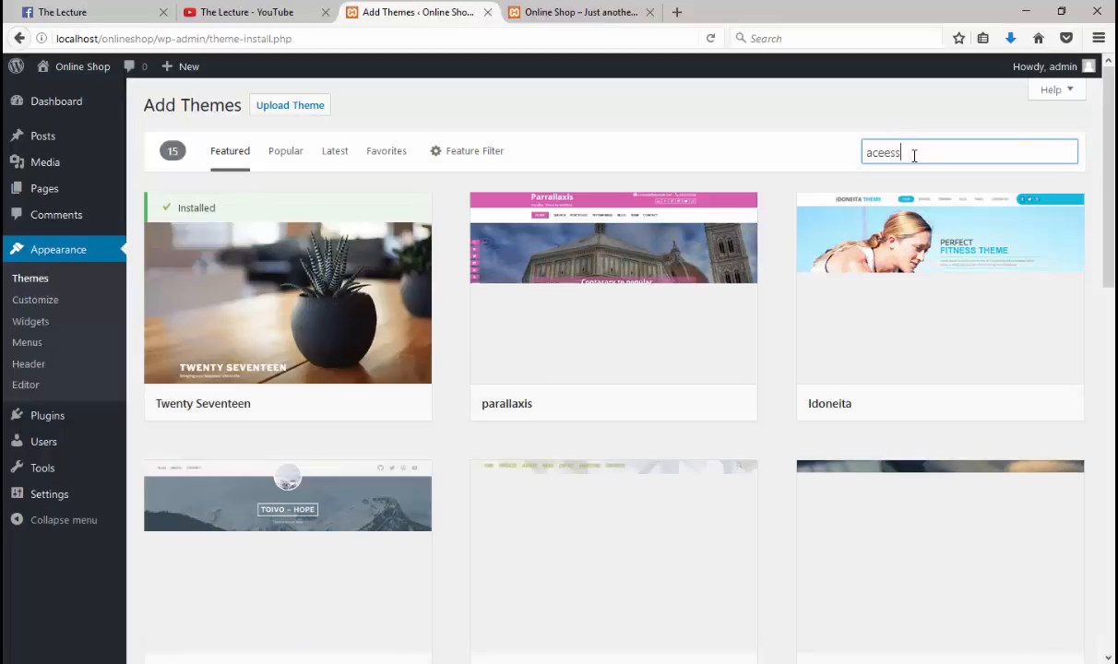
pyautogui.write(' store')
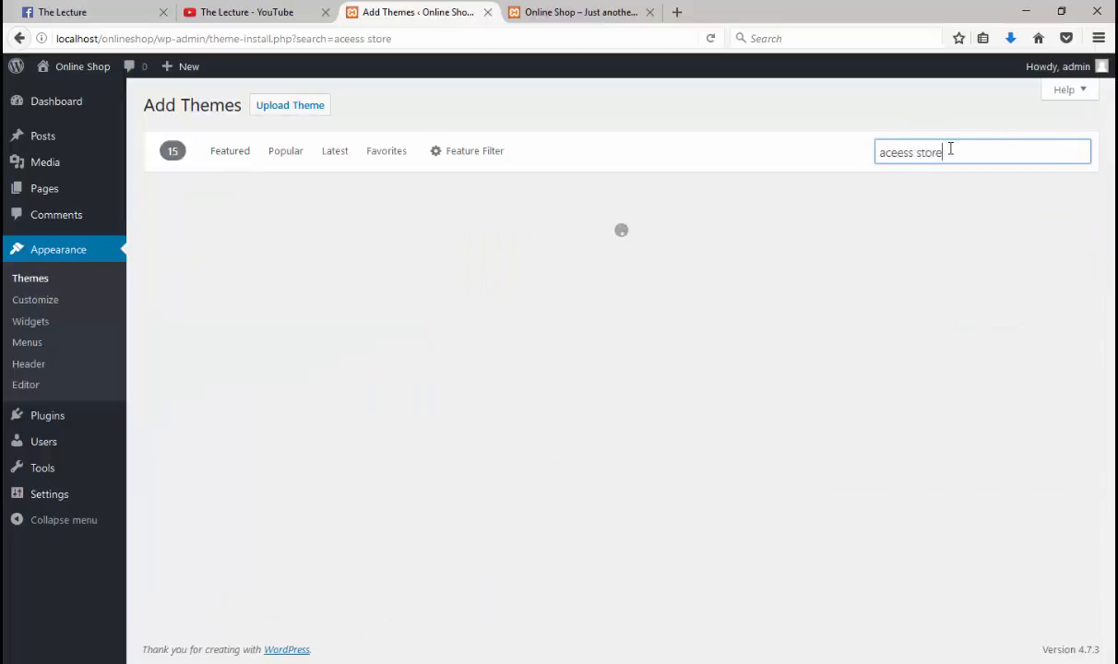
pyautogui.moveTo(950, 149); pyautogui.dragTo(874, 147)
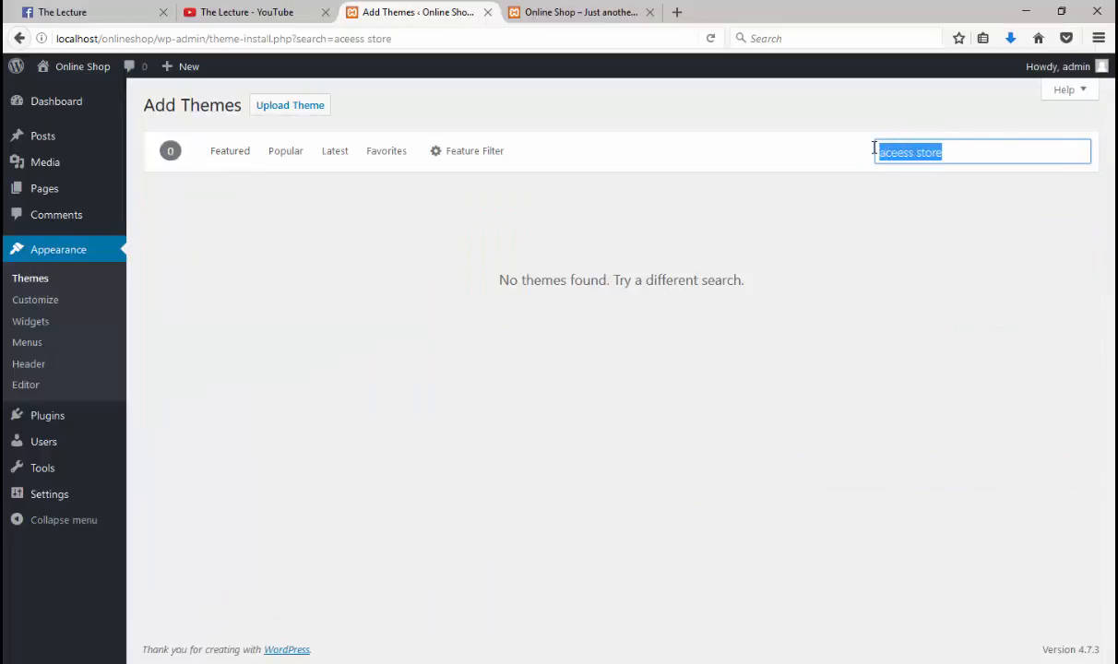
pyautogui.click(941, 148)
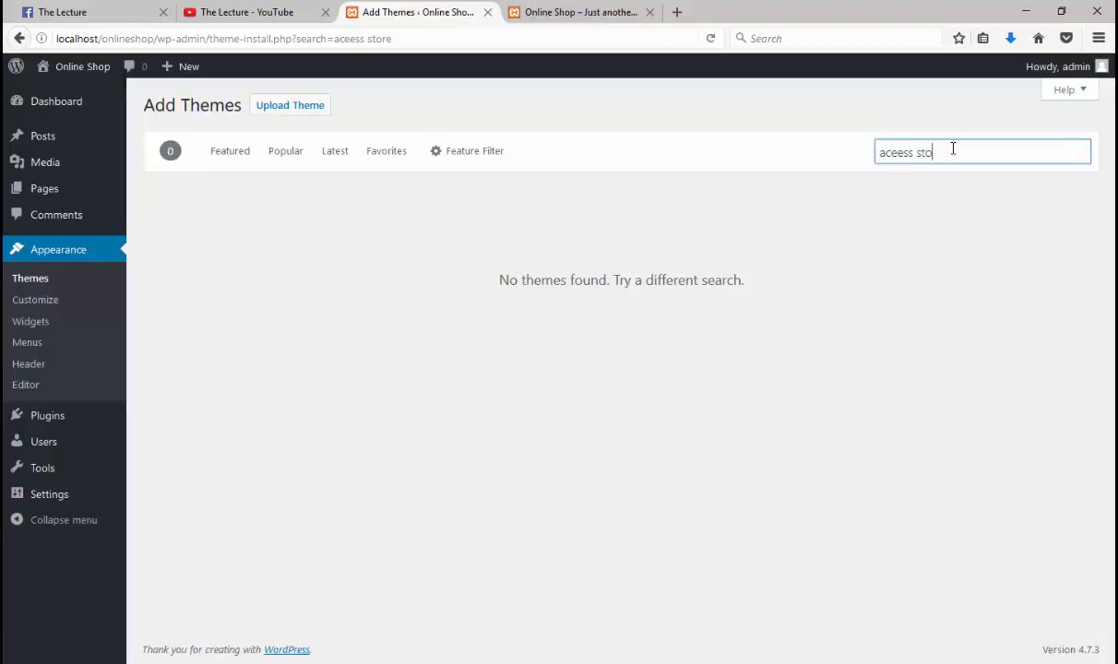
pyautogui.press('BackSpace')
pyautogui.press('BackSpace')
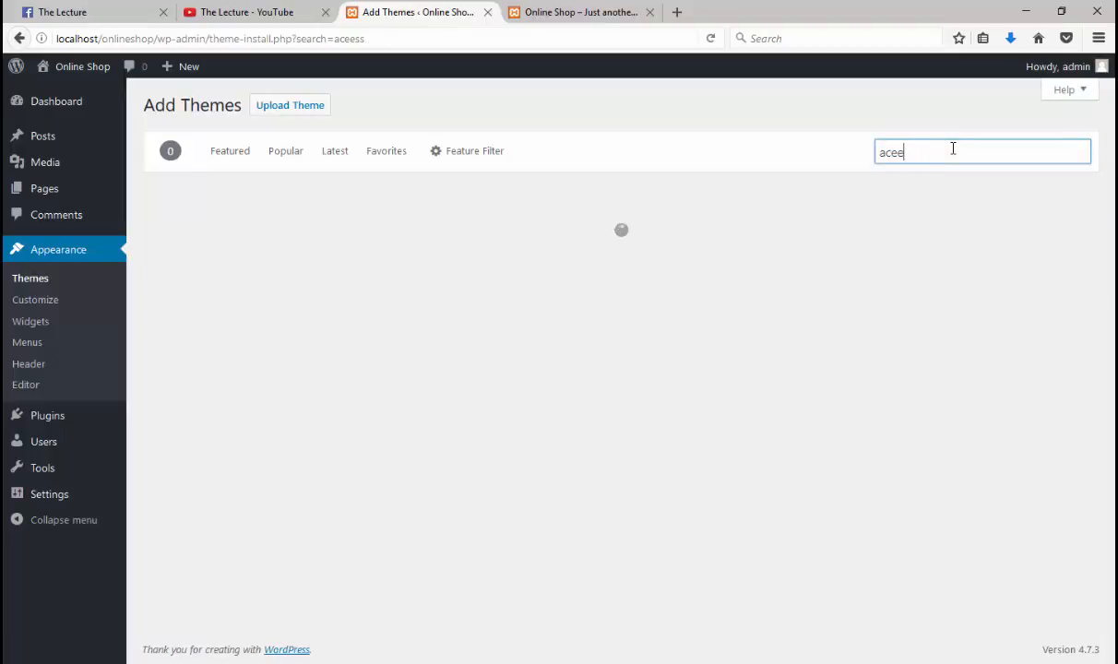
pyautogui.write('ss stor')
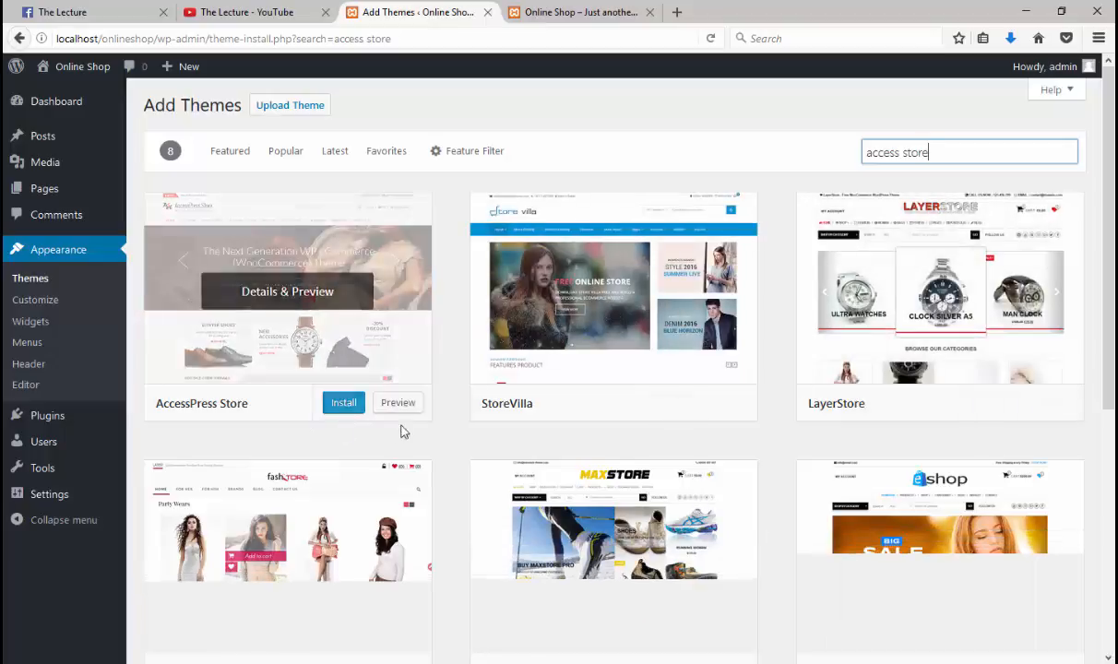
# Step: Install AccessPress Store from its search-result card, then activate it once installed
pyautogui.click(348, 402)
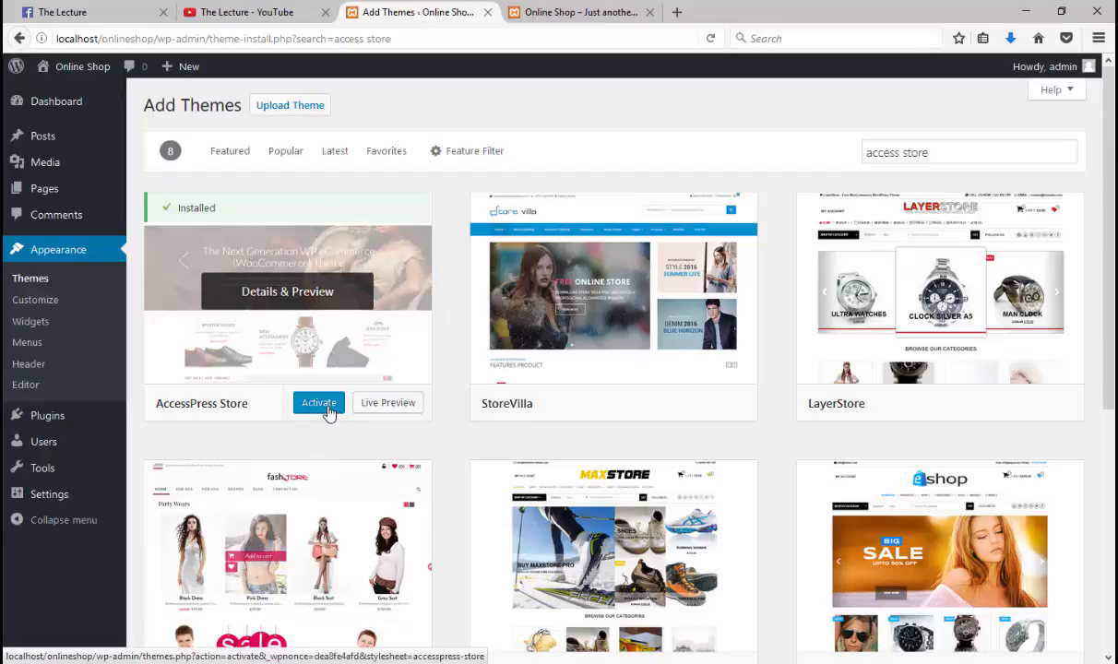
pyautogui.click(319, 403)
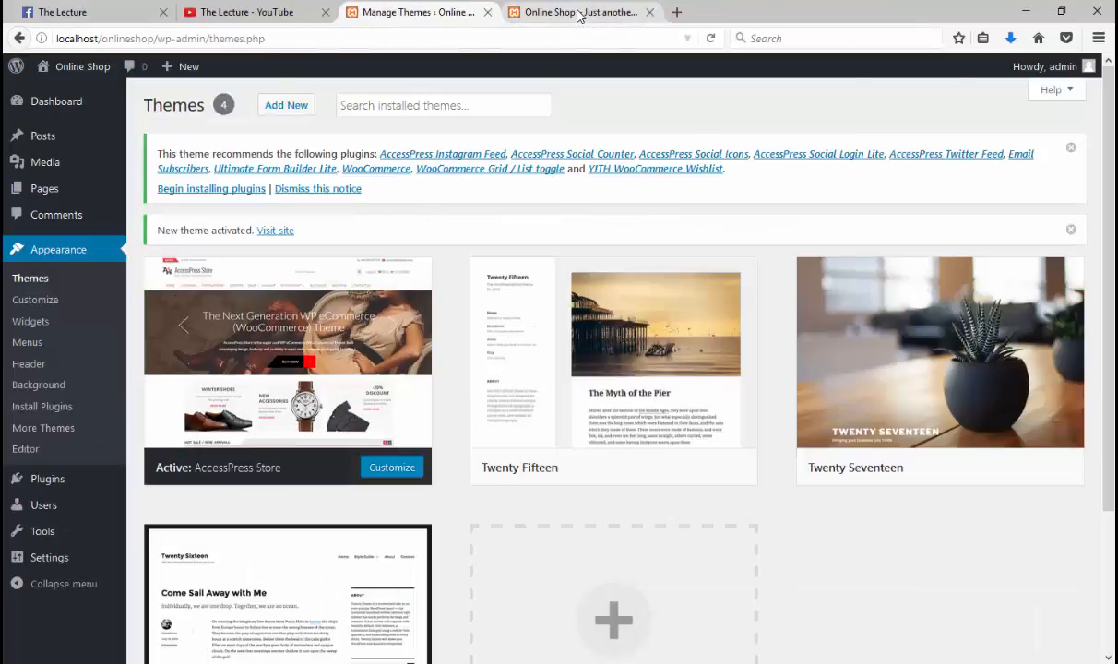
# Step: Reload the Online Shop front page to view the AccessPress Store theme, then return to Themes
pyautogui.click(578, 15)
pyautogui.moveTo(44, 55)
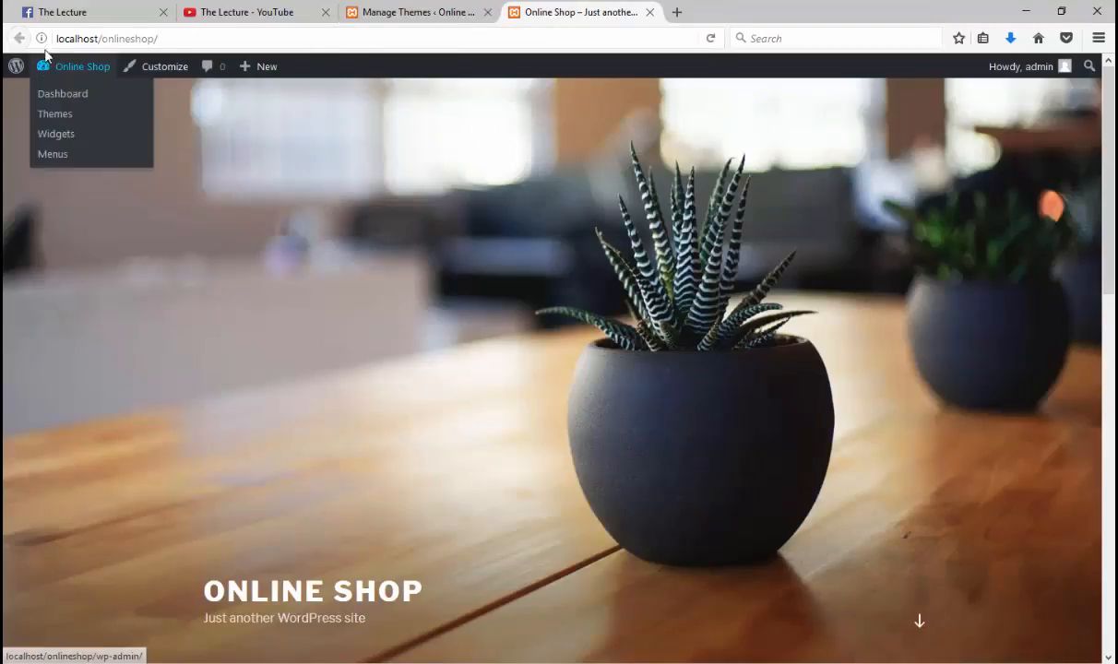
pyautogui.click(712, 42)
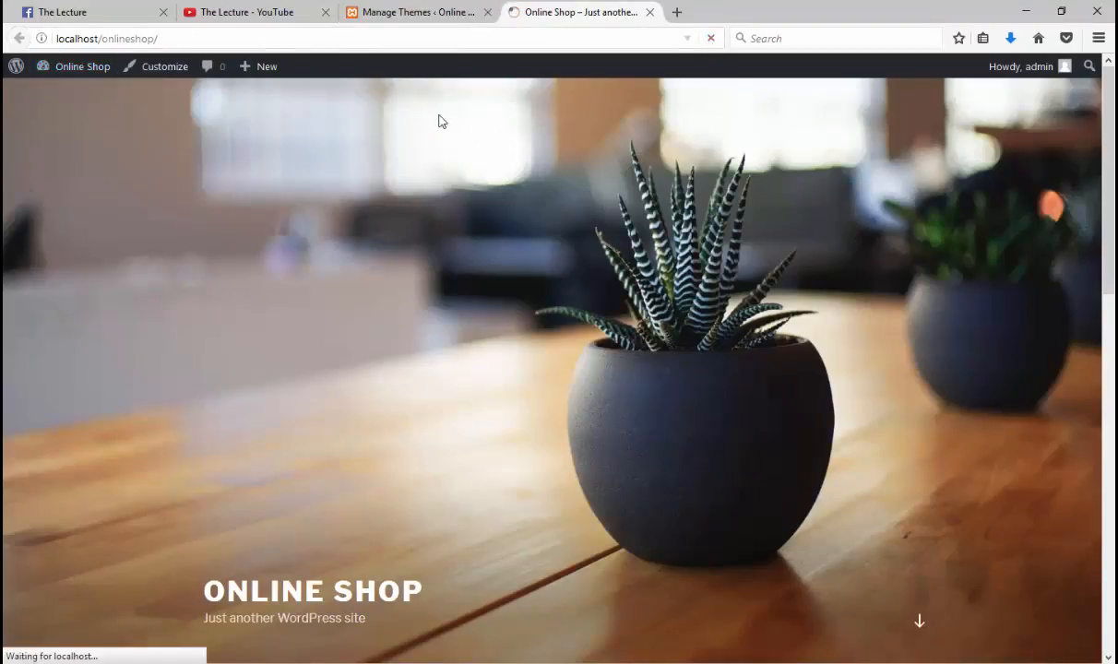
pyautogui.scroll(-4, 324, 241)
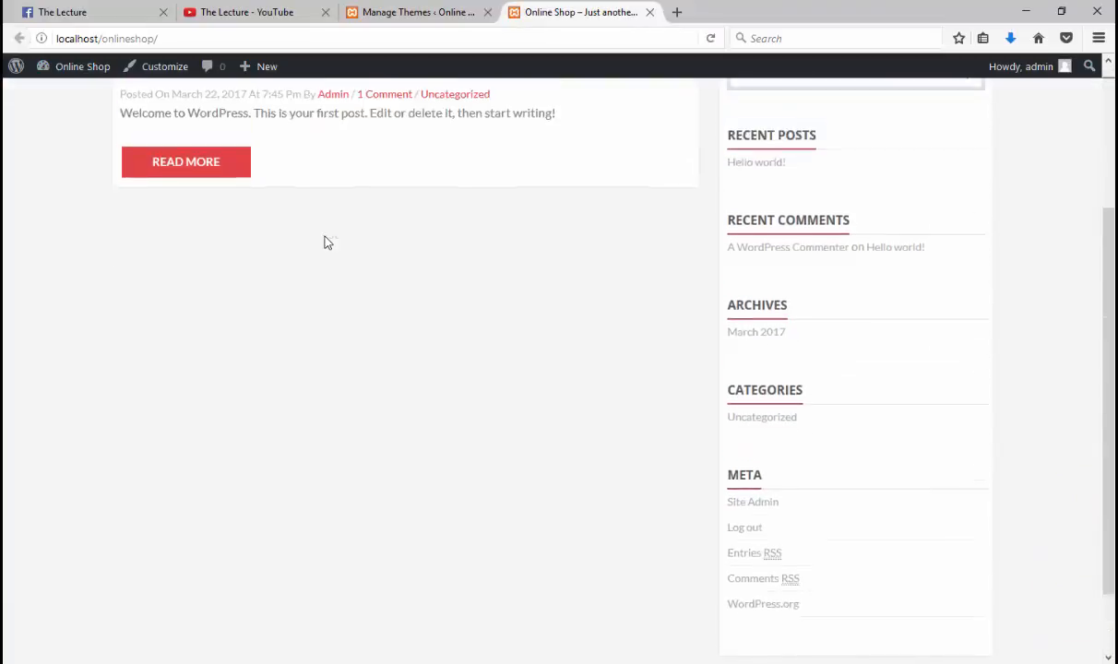
pyautogui.scroll(4, 325, 242)
pyautogui.scroll(-6, 325, 242)
pyautogui.scroll(5, 324, 242)
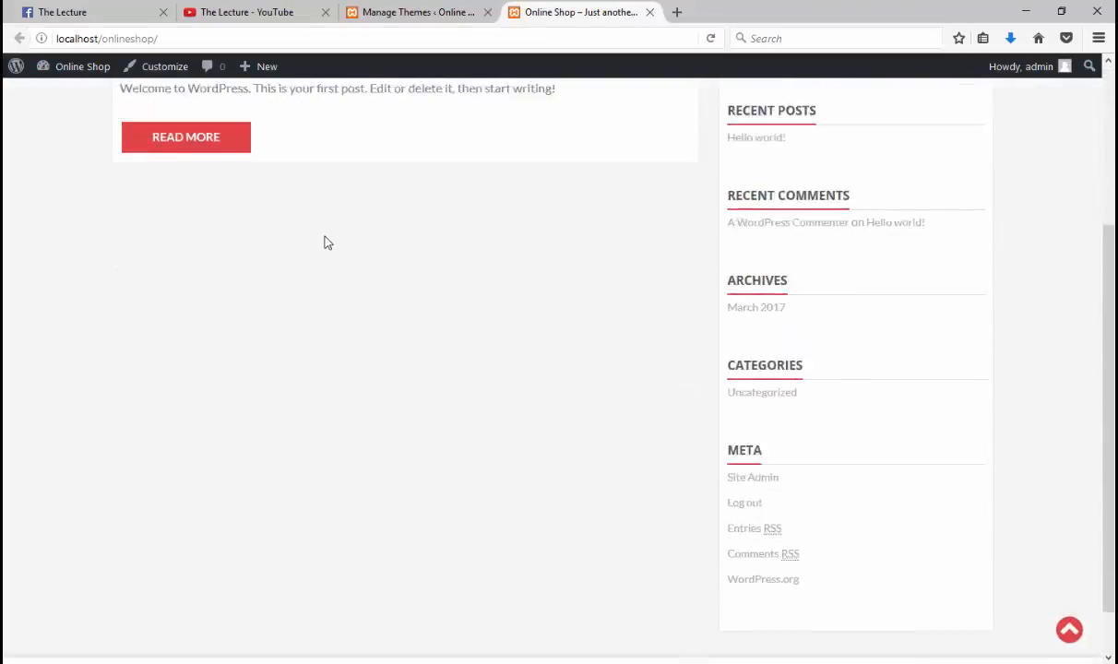
pyautogui.scroll(-5, 325, 242)
pyautogui.scroll(5, 325, 242)
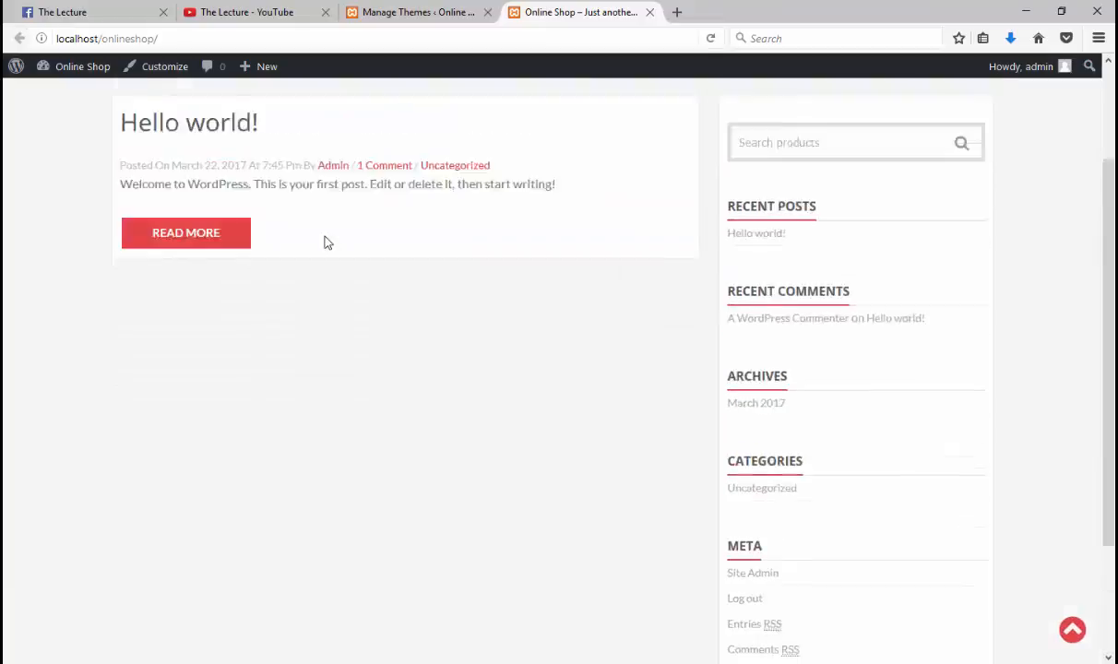
pyautogui.click(415, 12)
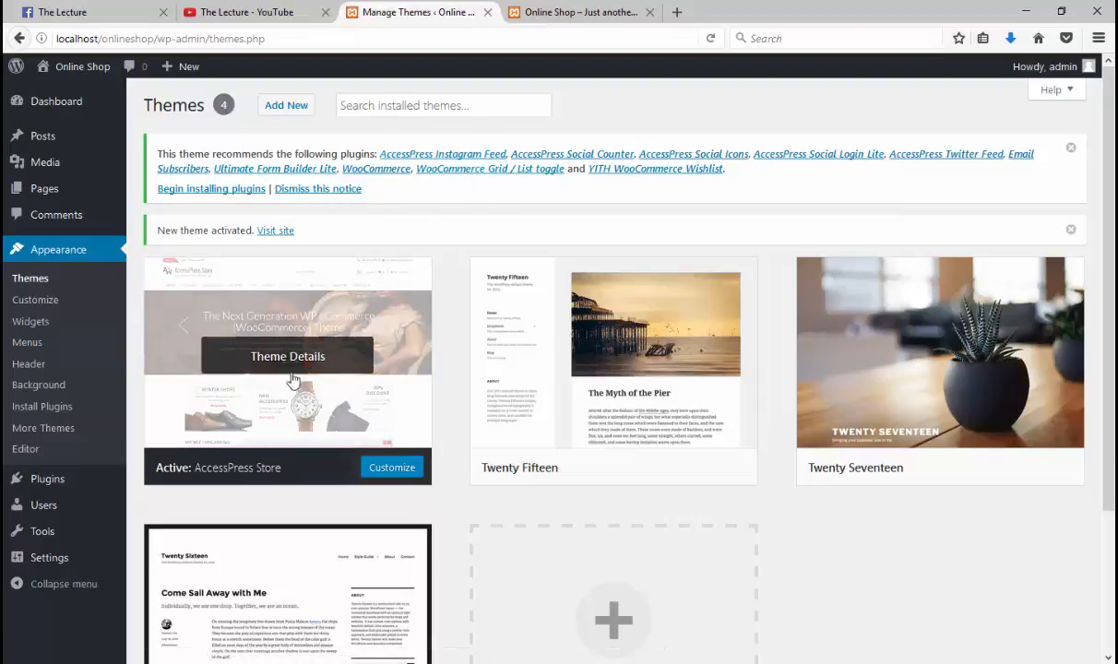
# Step: Glance at the storefront, then go to the Plugins page listing Akismet and Hello Dolly
pyautogui.click(576, 12)
pyautogui.click(418, 12)
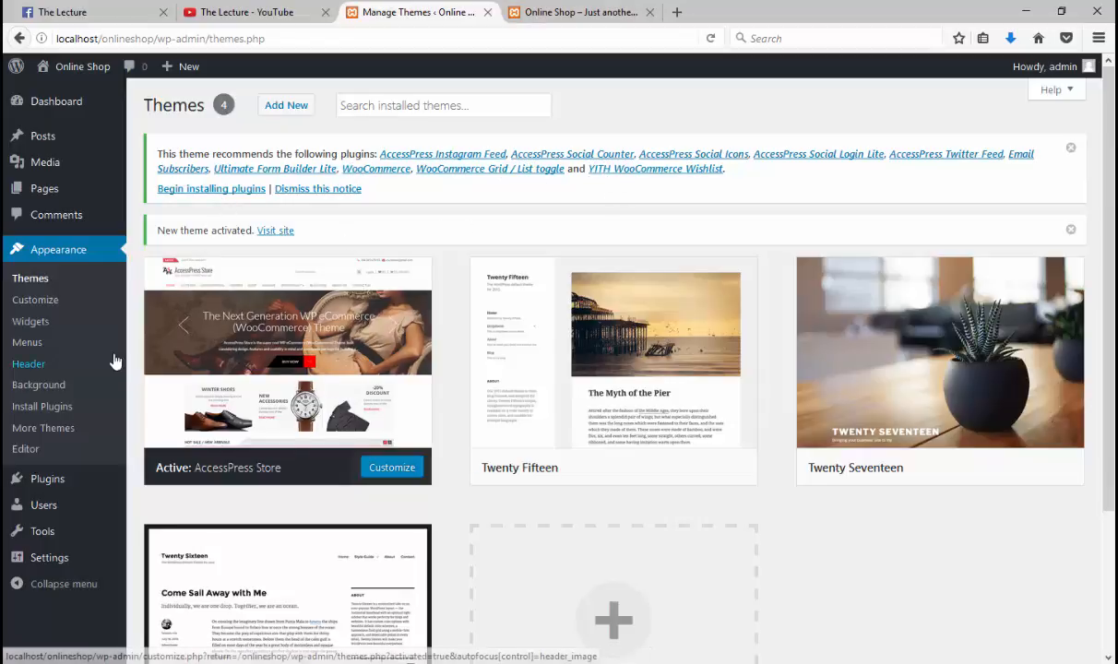
pyautogui.click(46, 486)
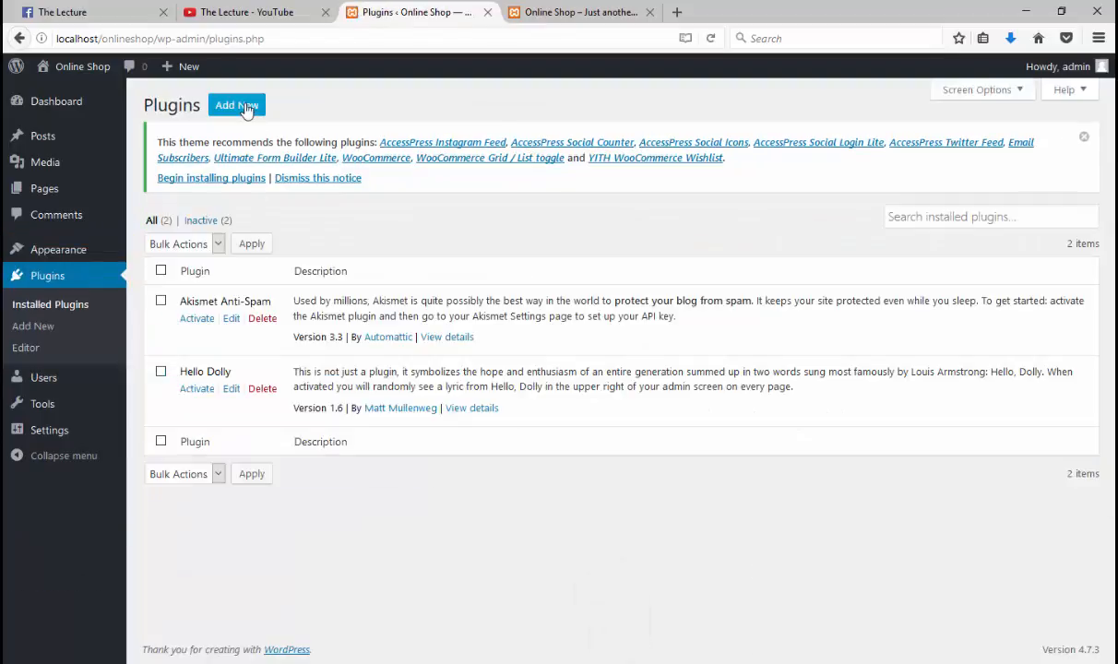
# Step: Search Add Plugins for 'woocomm' and install WooCommerce, then enter wordpress.org in a new tab
pyautogui.click(244, 107)
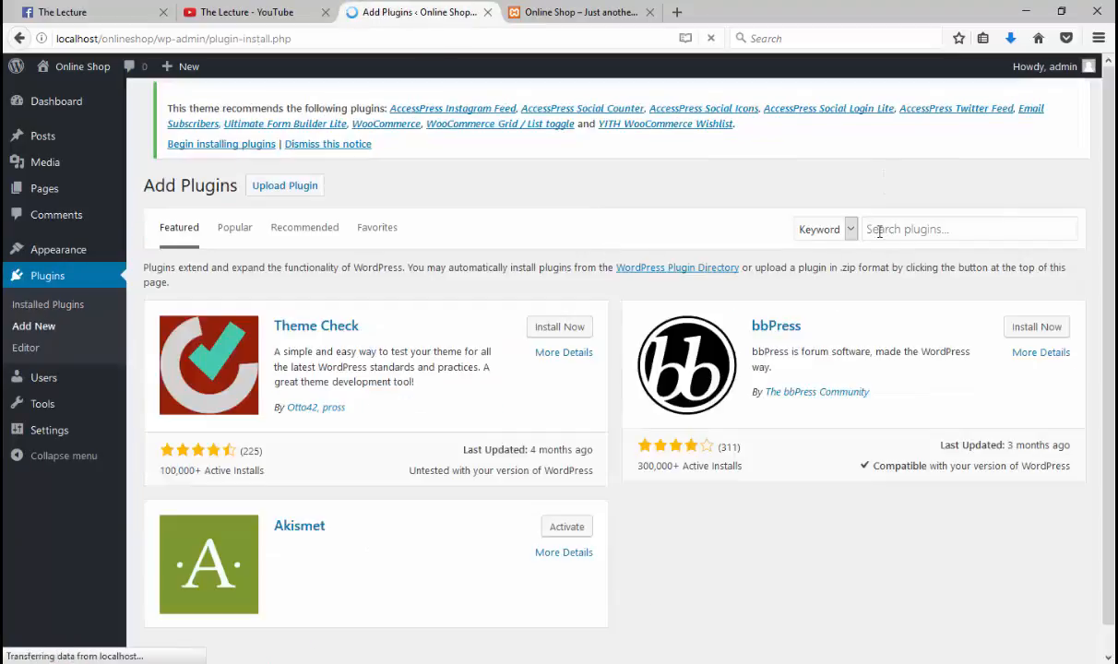
pyautogui.click(878, 229)
pyautogui.write('woocommerce')
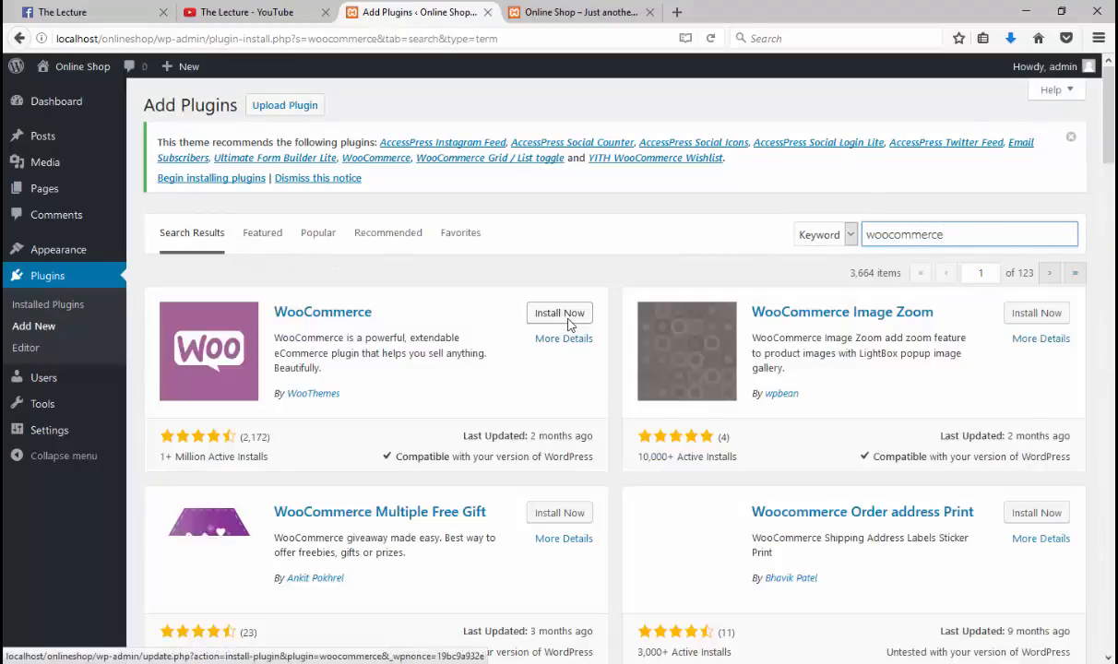
pyautogui.click(550, 315)
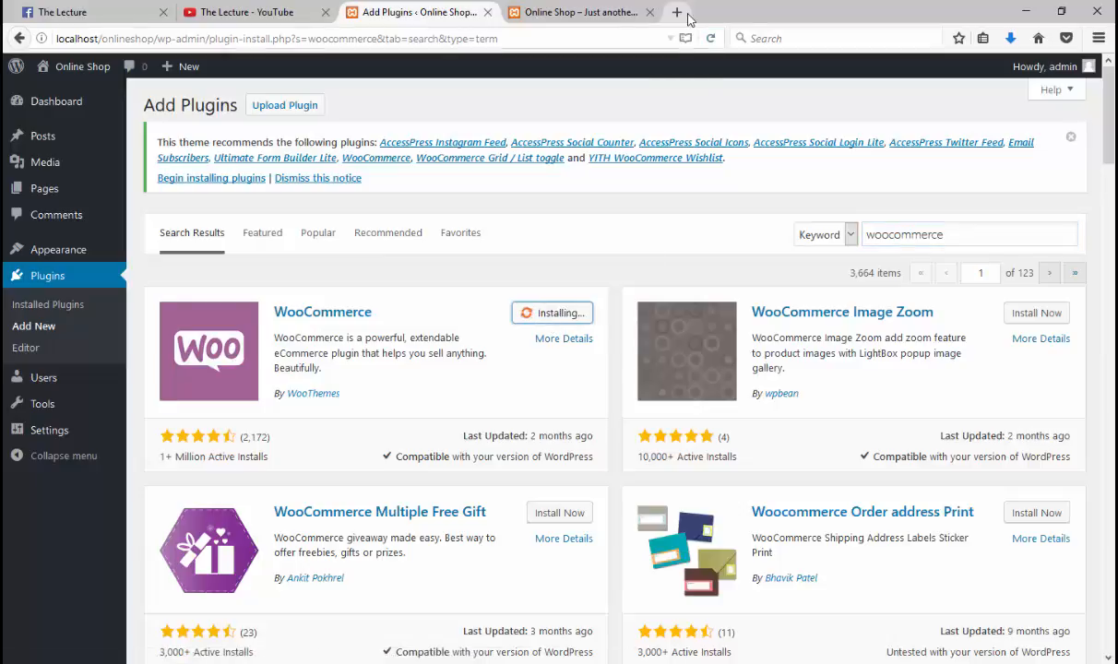
pyautogui.click(676, 13)
pyautogui.write('wordpres')
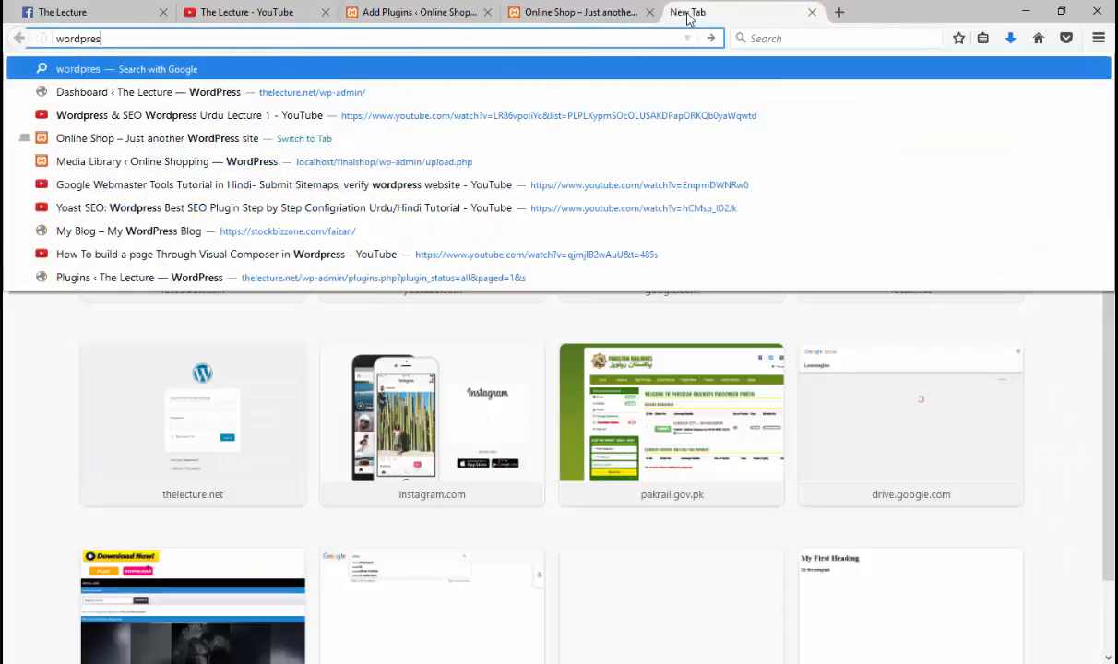
pyautogui.write('s.org')
# Step: Load wordpress.org and search its plugin directory for 'woocommerce', then check the installing tab
pyautogui.press('Return')
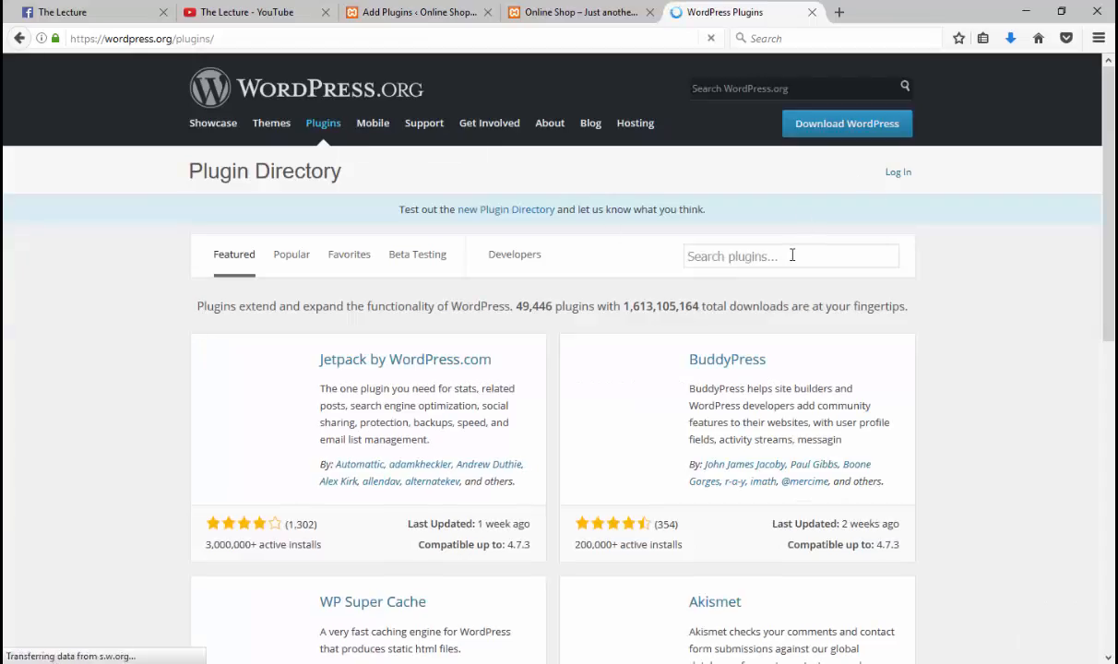
pyautogui.click(791, 256)
pyautogui.write('w')
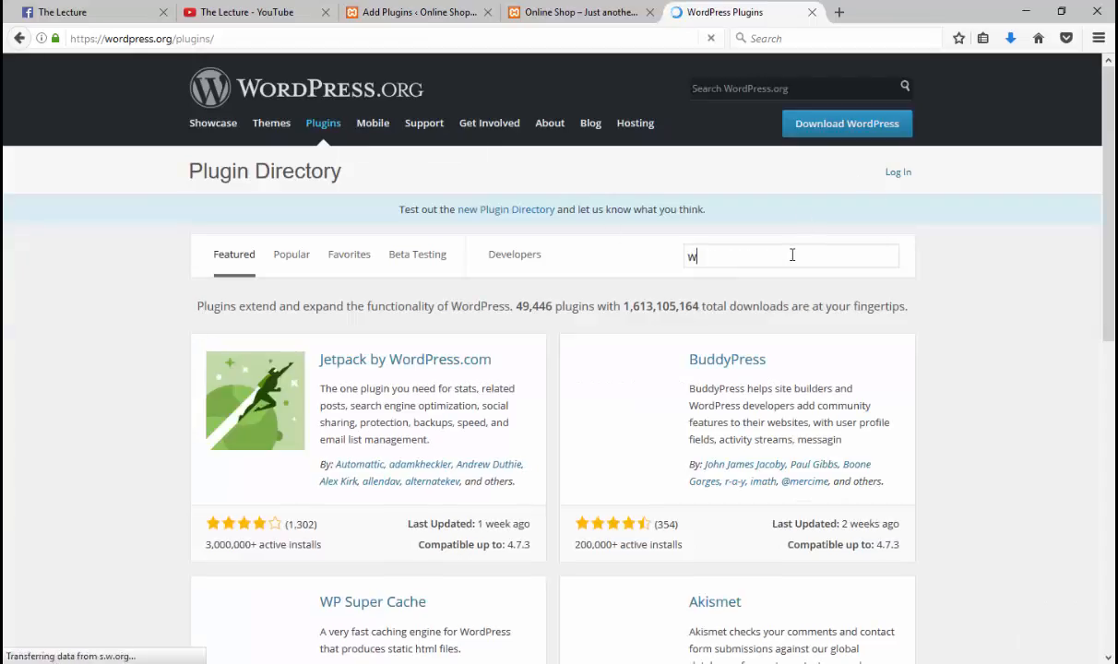
pyautogui.write('oocommerce')
pyautogui.press('Return')
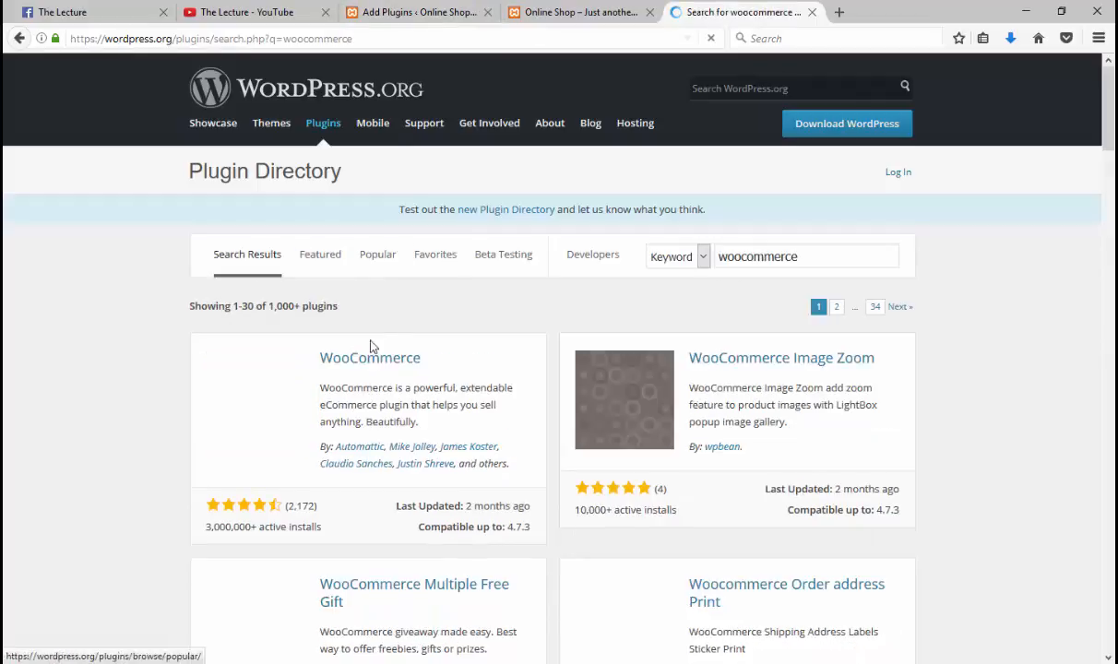
pyautogui.click(415, 12)
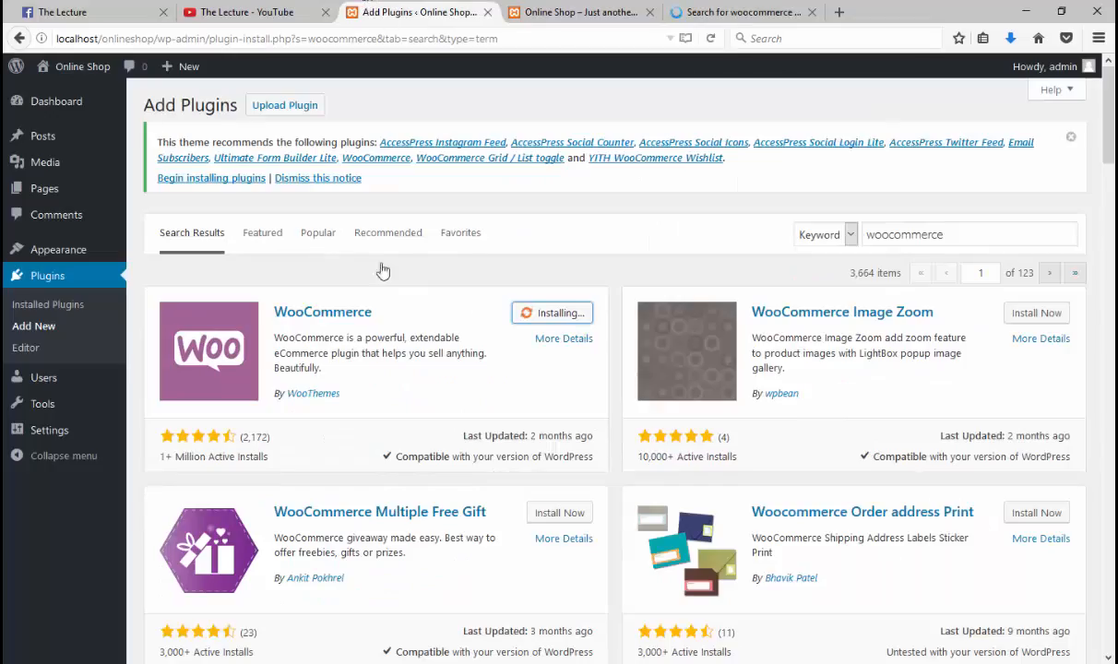
# Step: Open WooCommerce's plugin page (version 2.6.14) from the wordpress.org search results
pyautogui.click(711, 9)
pyautogui.click(362, 363)
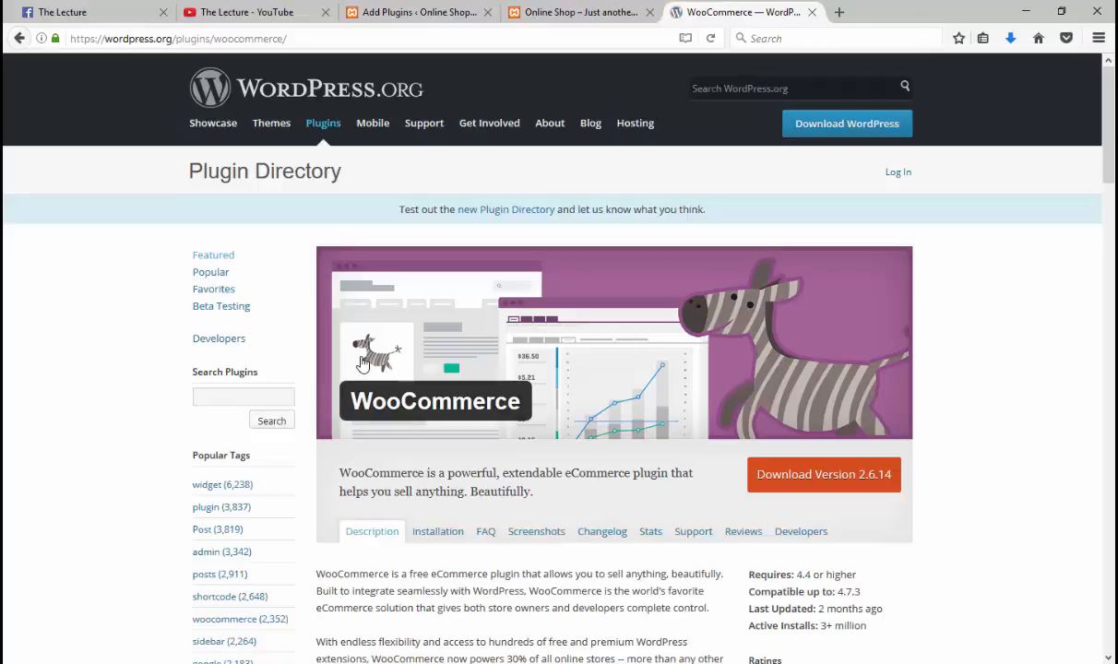
# Step: Scroll the WooCommerce plugin page and read its Installation instructions
pyautogui.scroll(-5, 362, 363)
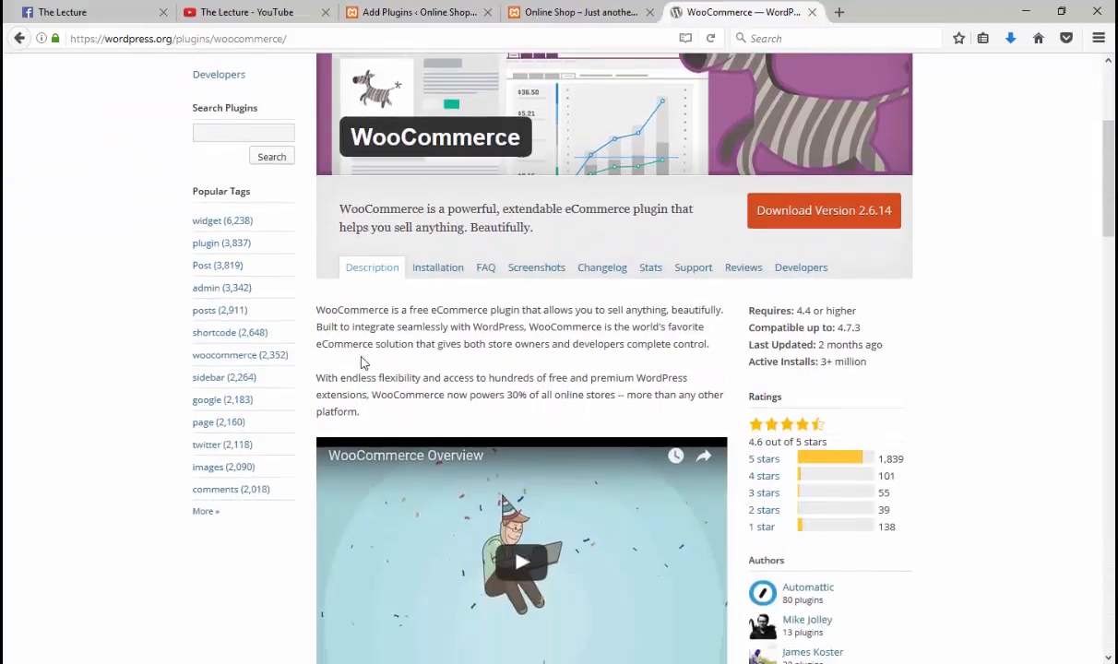
pyautogui.scroll(6, 388, 350)
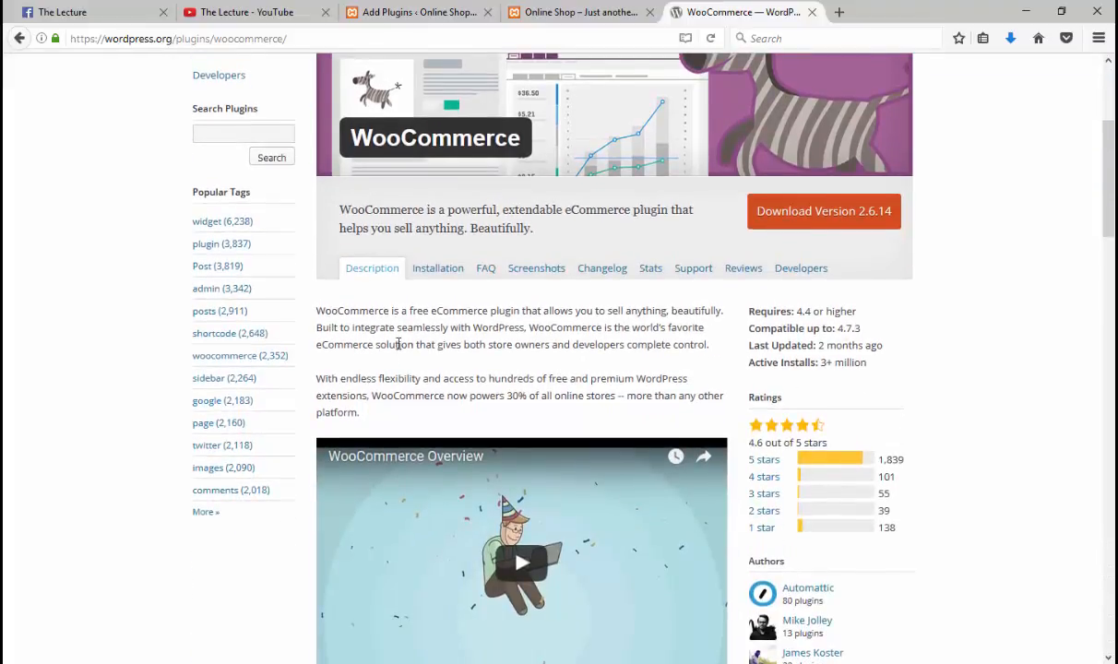
pyautogui.scroll(-4, 400, 343)
pyautogui.scroll(-15, 400, 343)
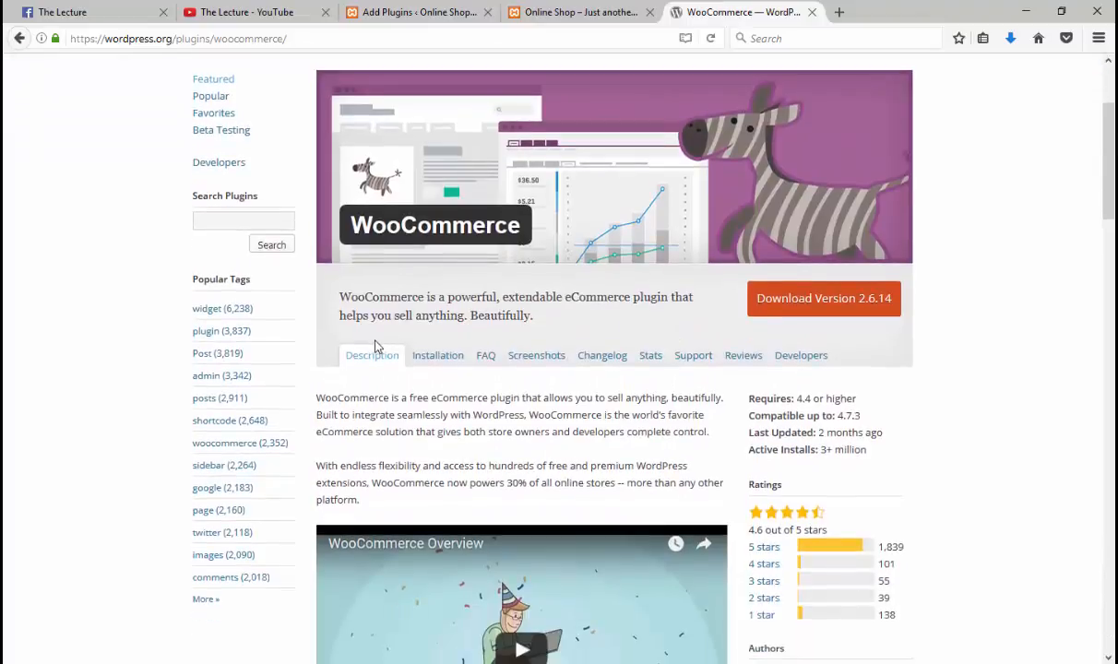
pyautogui.scroll(13, 440, 358)
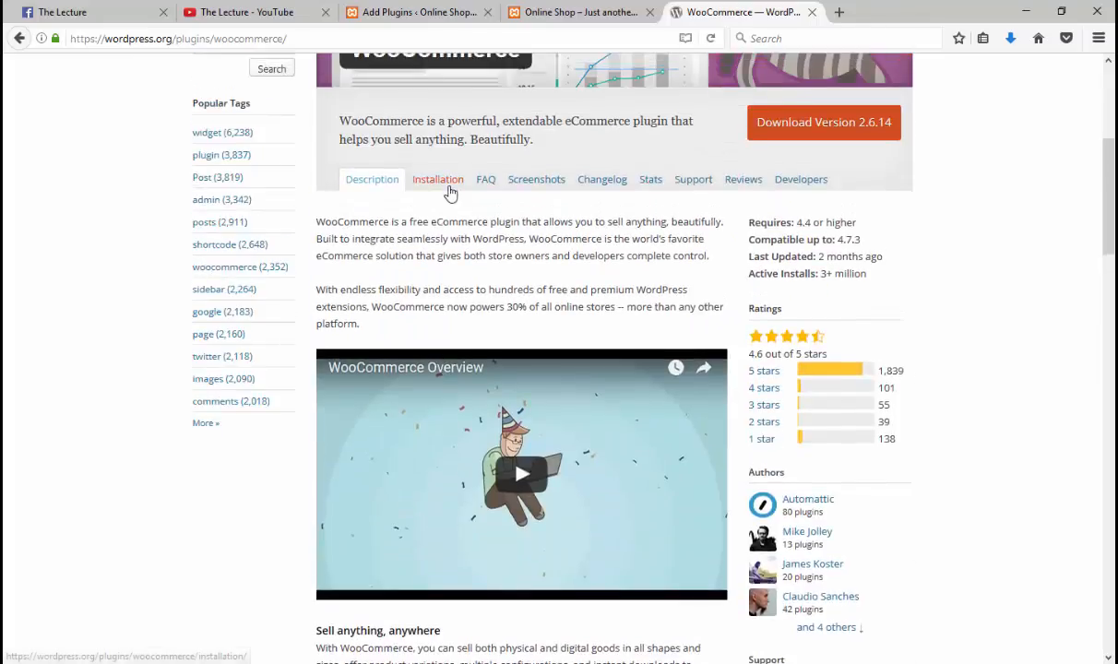
pyautogui.click(432, 181)
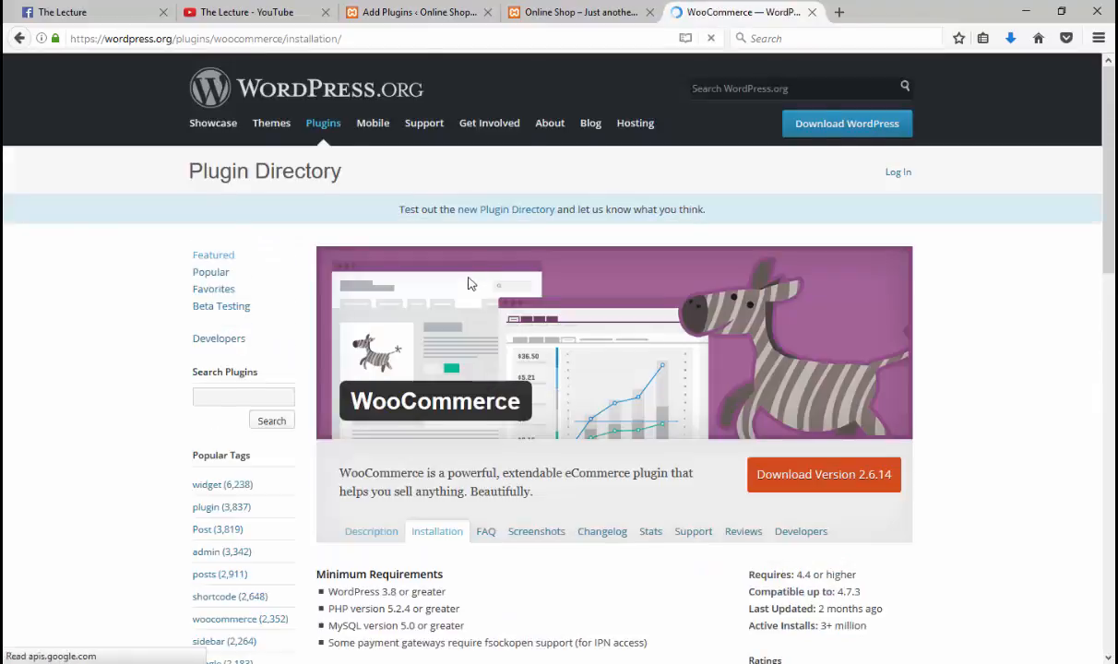
pyautogui.scroll(-6, 467, 283)
pyautogui.scroll(6, 467, 304)
pyautogui.scroll(-5, 464, 365)
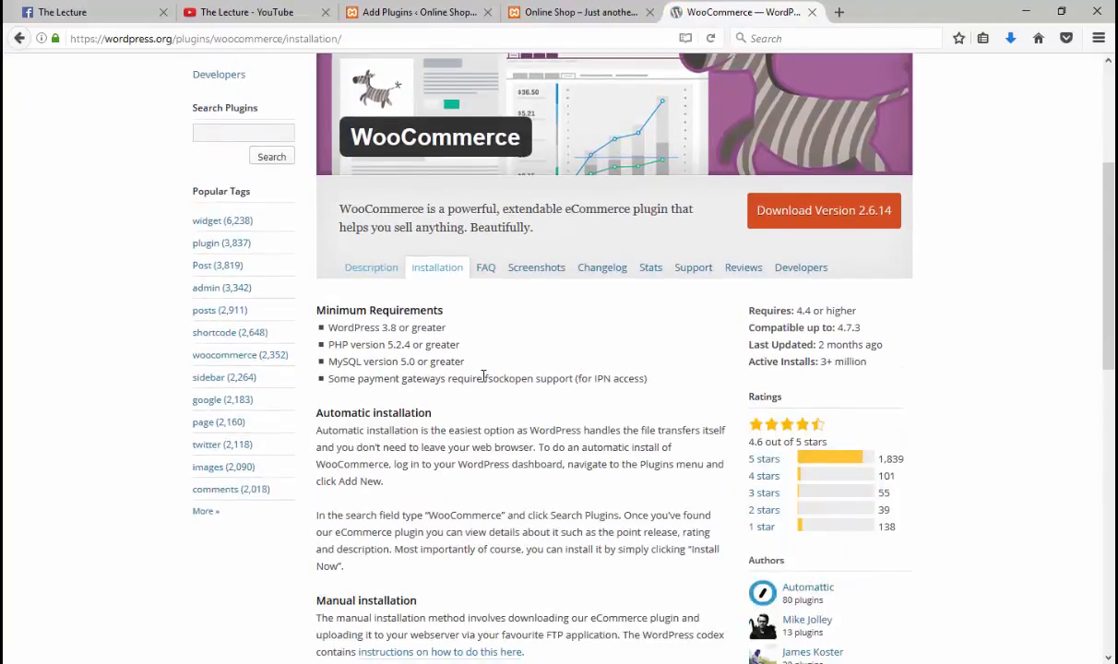
# Step: Browse WooCommerce's Screenshots section, including the settings panel
pyautogui.click(560, 270)
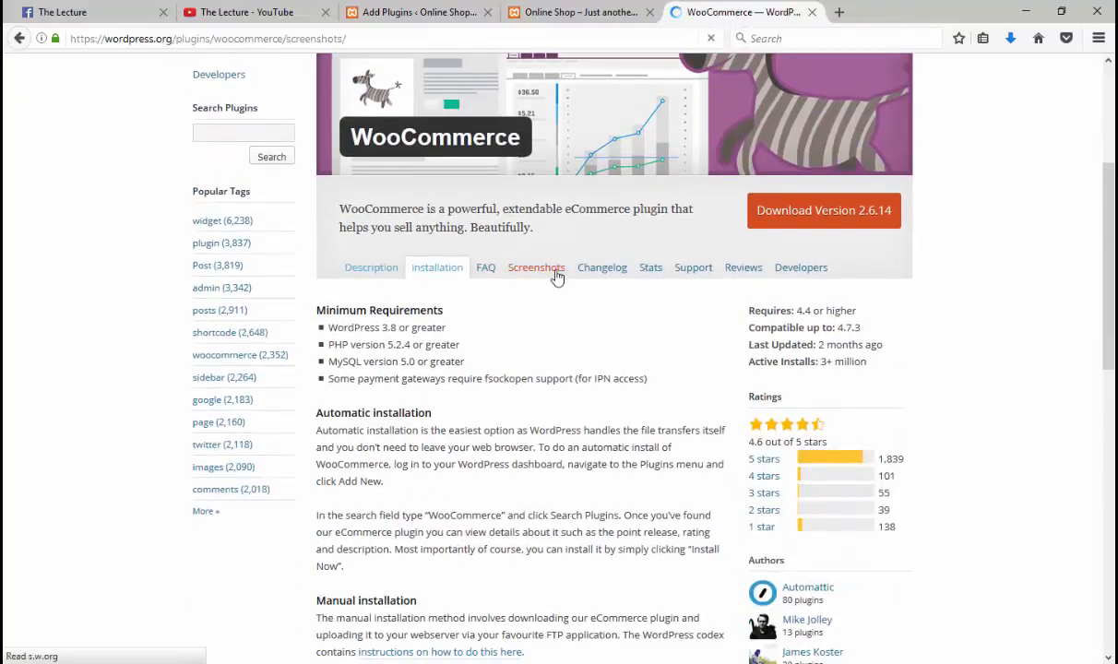
pyautogui.scroll(-14, 503, 338)
pyautogui.scroll(-19, 502, 338)
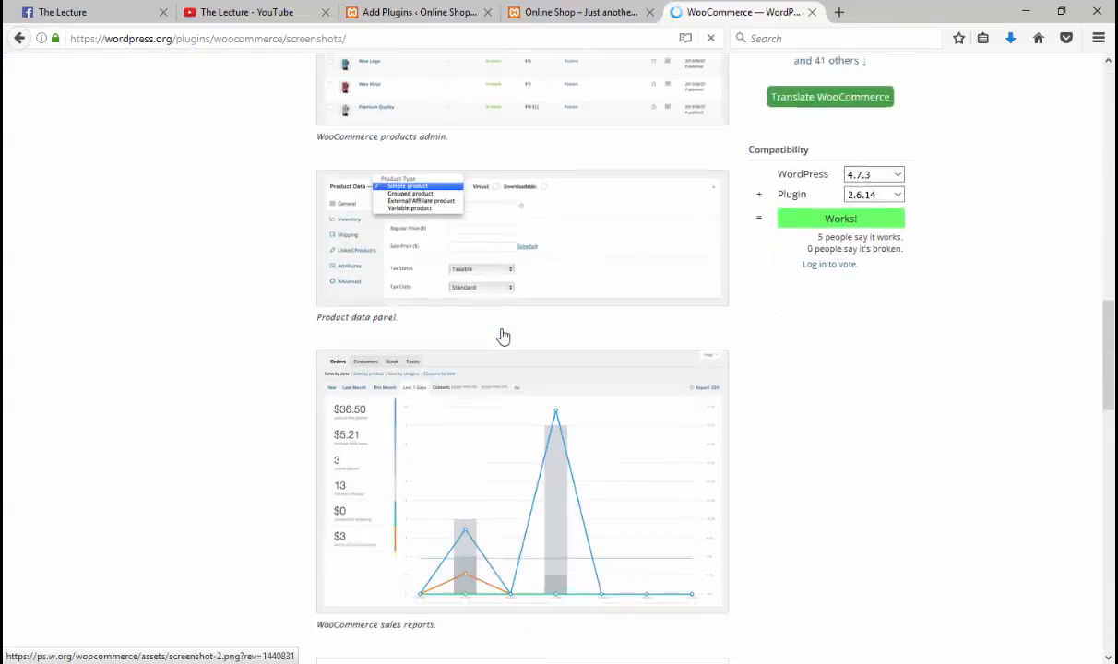
pyautogui.scroll(12, 503, 337)
pyautogui.scroll(20, 503, 336)
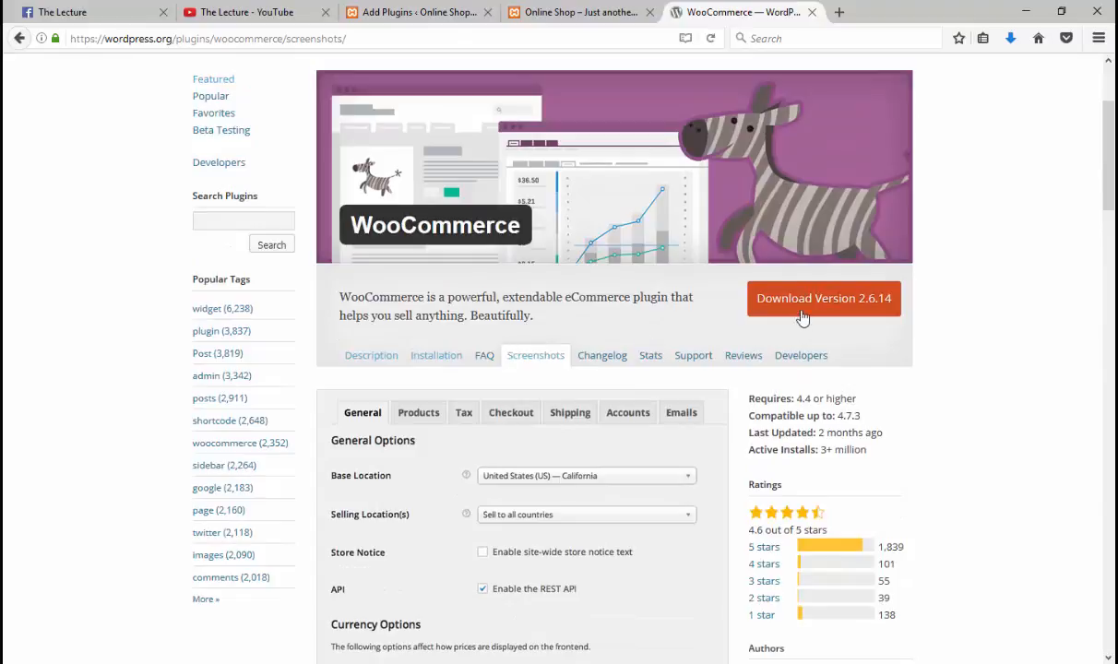
# Step: Save woocommerce.2.6.14.zip to disk, then open its containing folder from Downloads
pyautogui.click(432, 6)
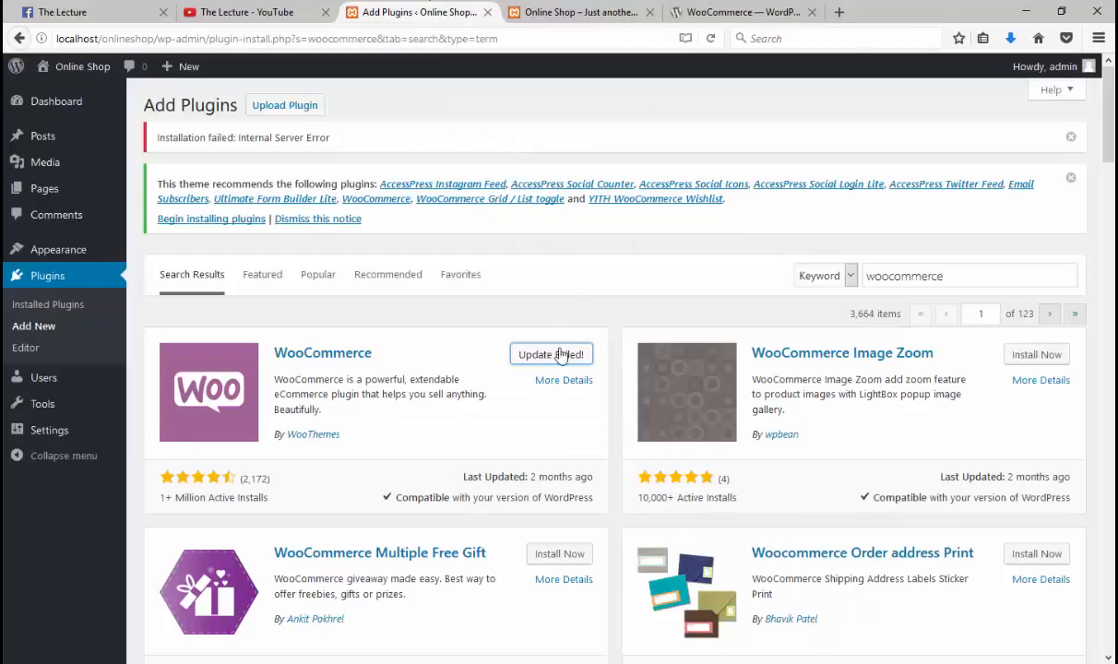
pyautogui.click(728, 12)
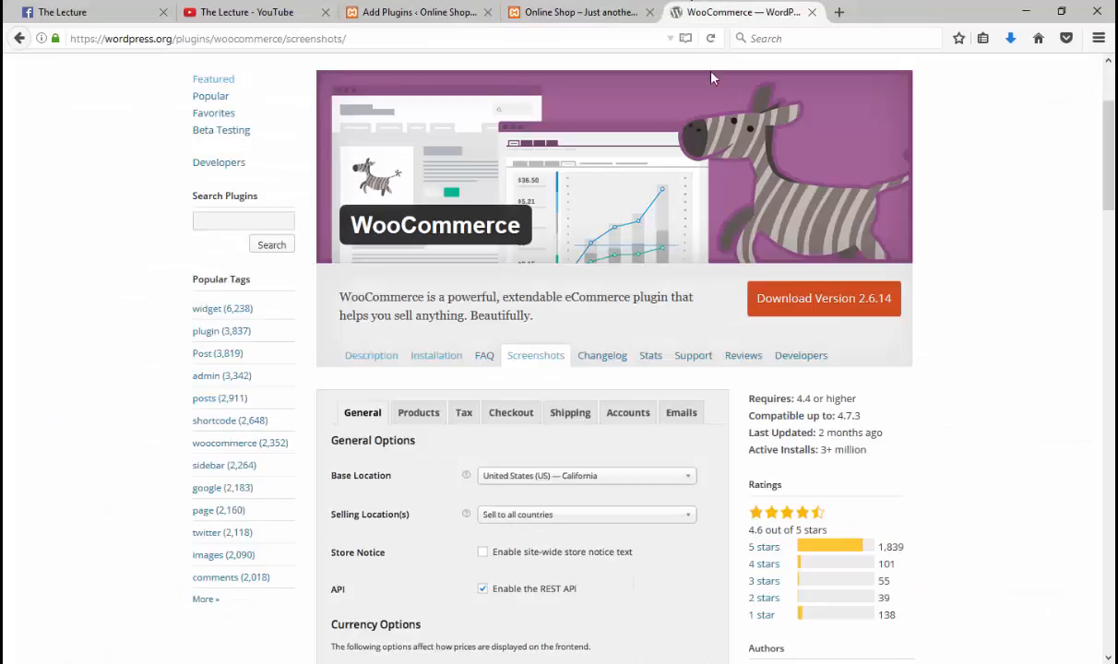
pyautogui.click(822, 310)
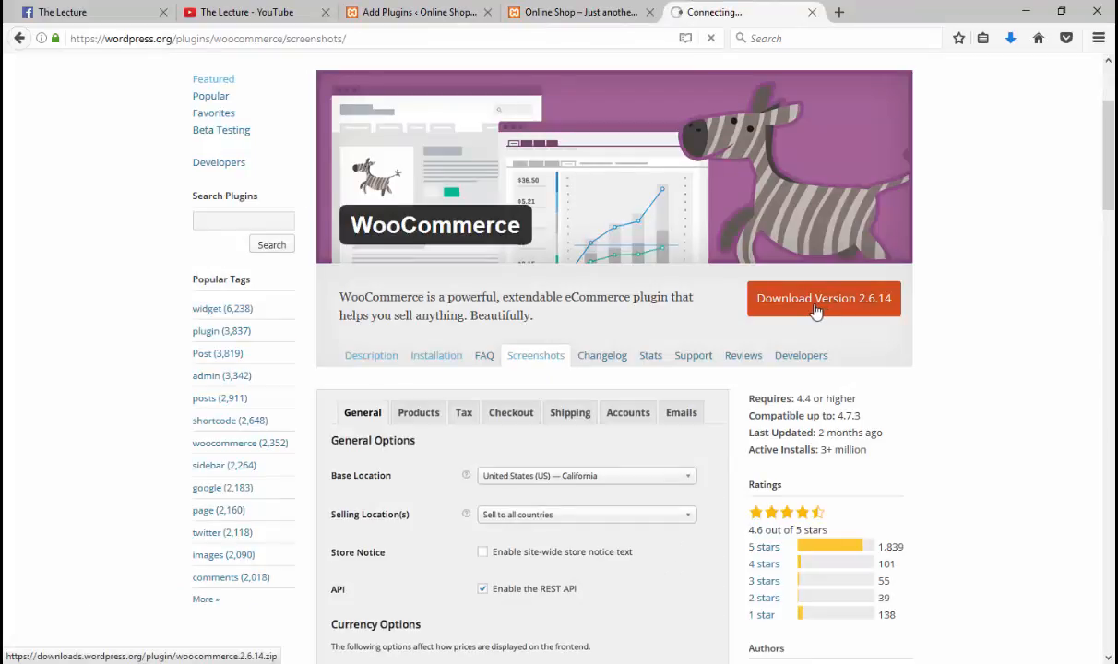
pyautogui.click(277, 271)
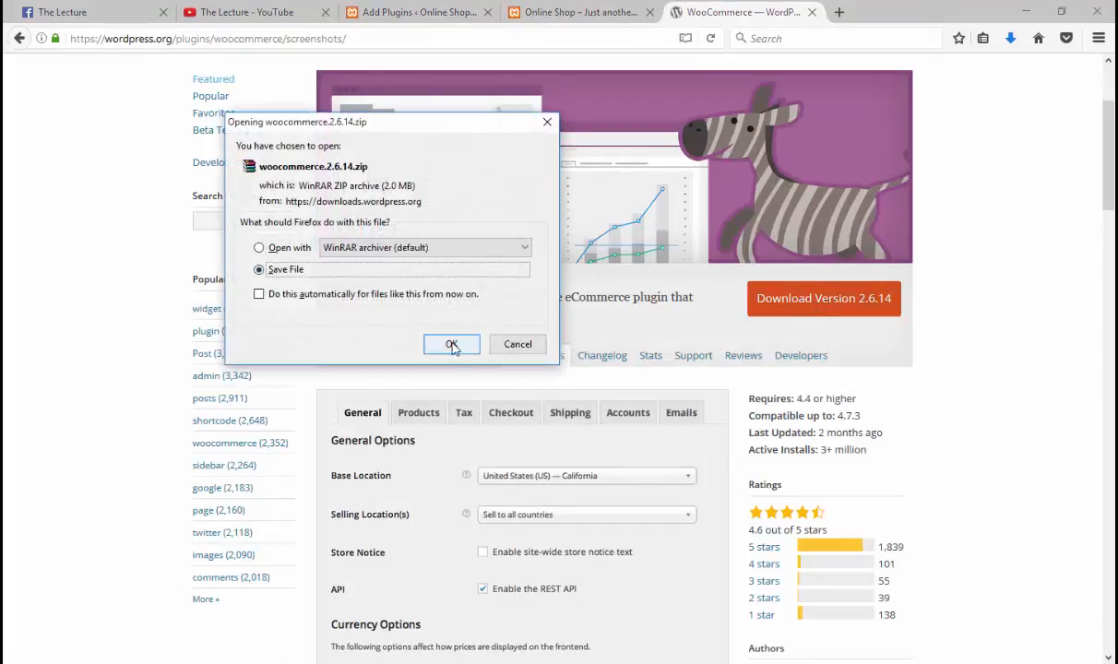
pyautogui.click(452, 345)
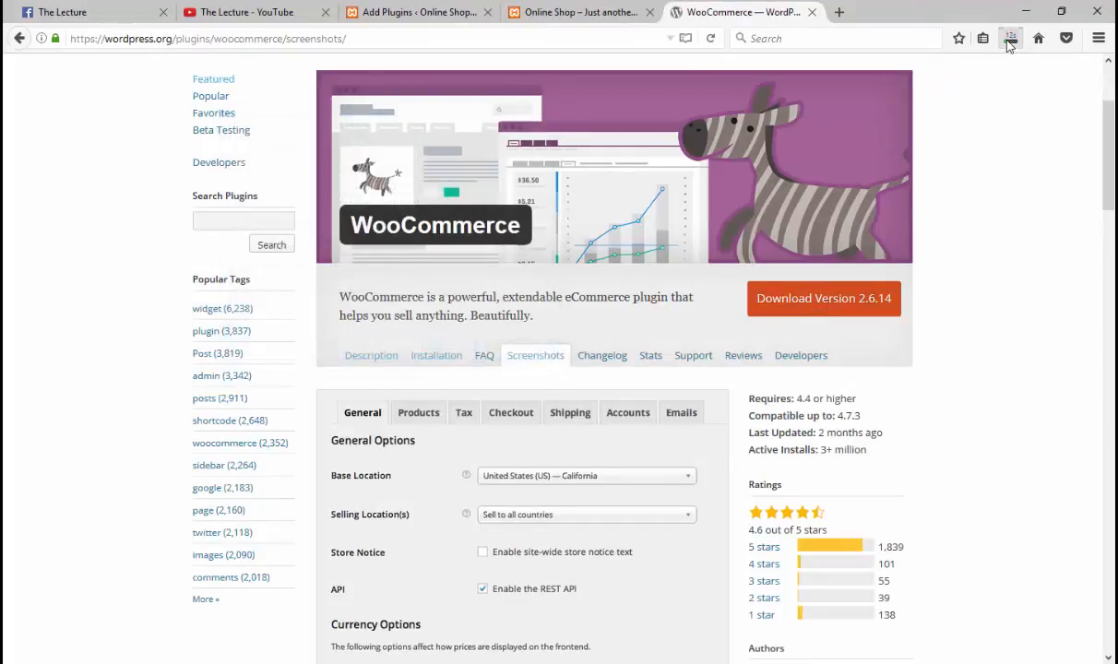
pyautogui.click(1010, 40)
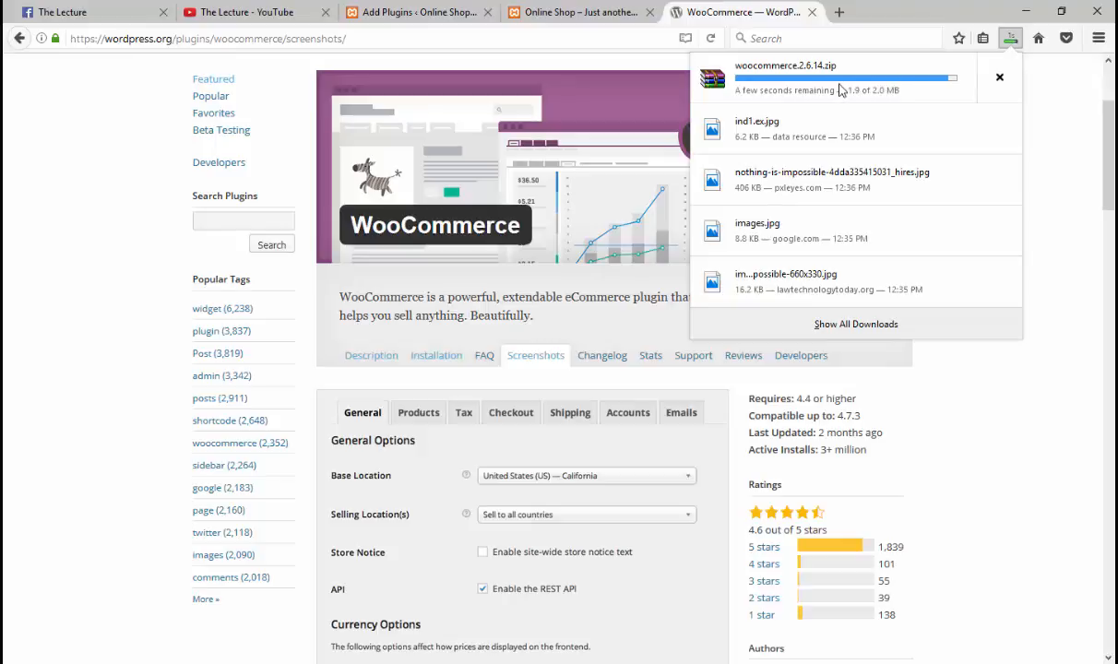
pyautogui.rightClick(841, 89)
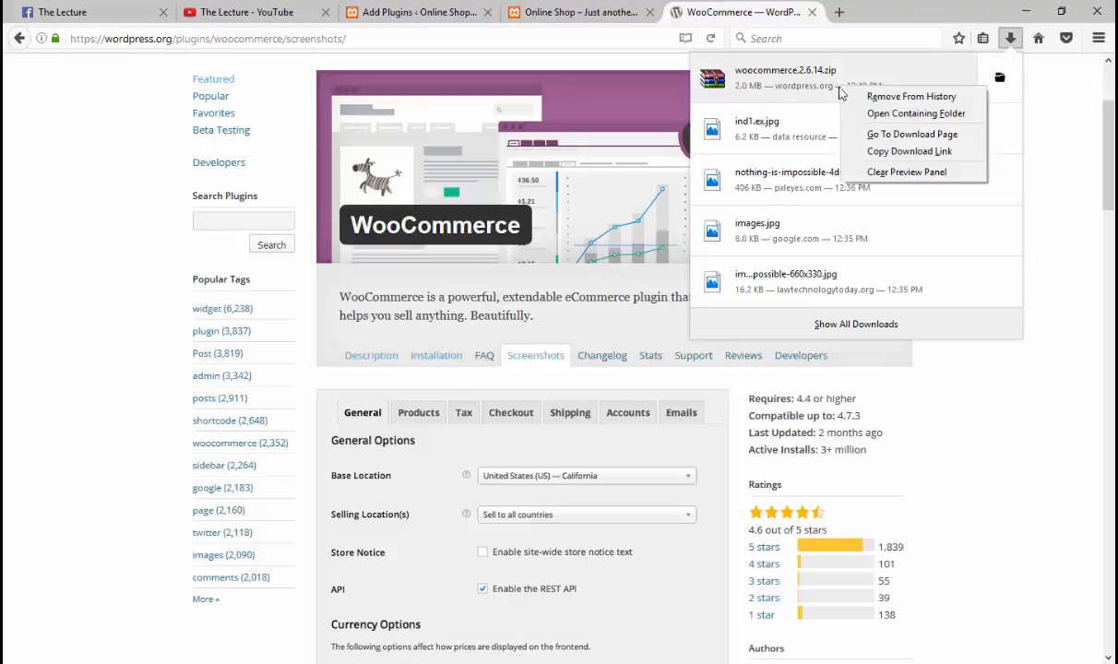
pyautogui.click(885, 114)
# Step: Extract woocommerce.2.6.14.zip and copy the inner woocommerce folder
pyautogui.rightClick(209, 112)
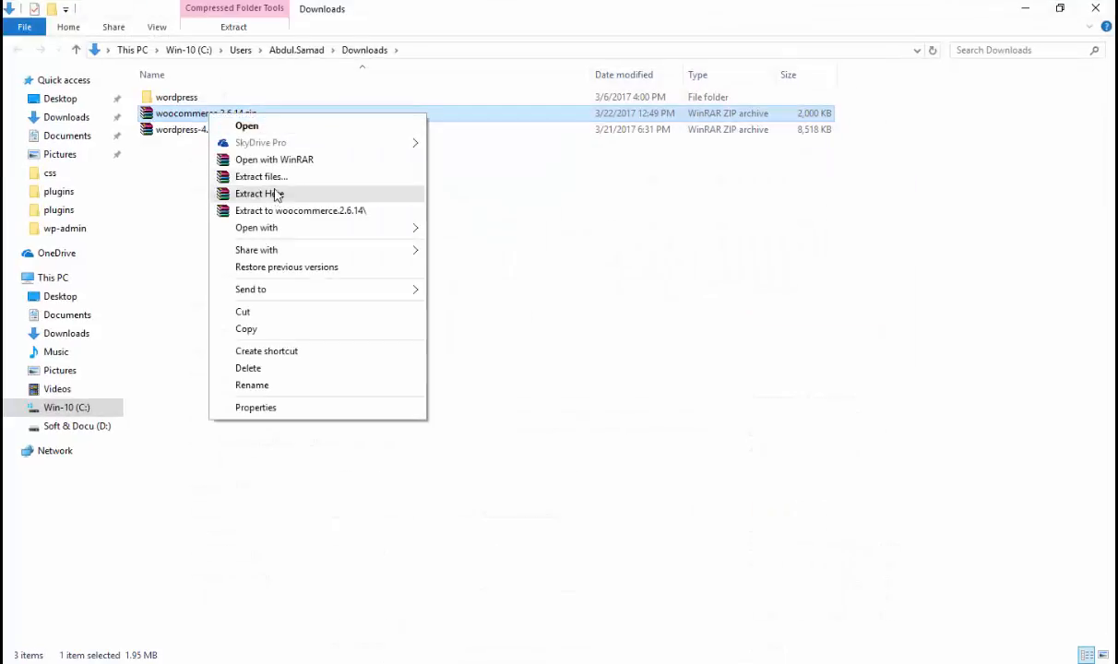
pyautogui.click(284, 210)
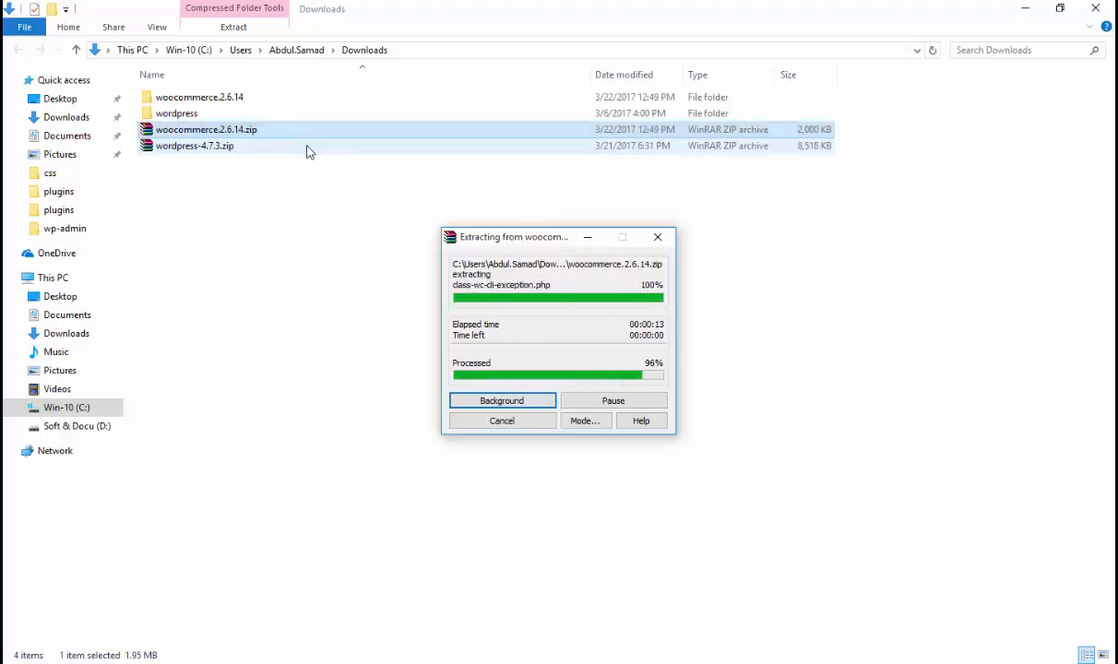
pyautogui.doubleClick(232, 97)
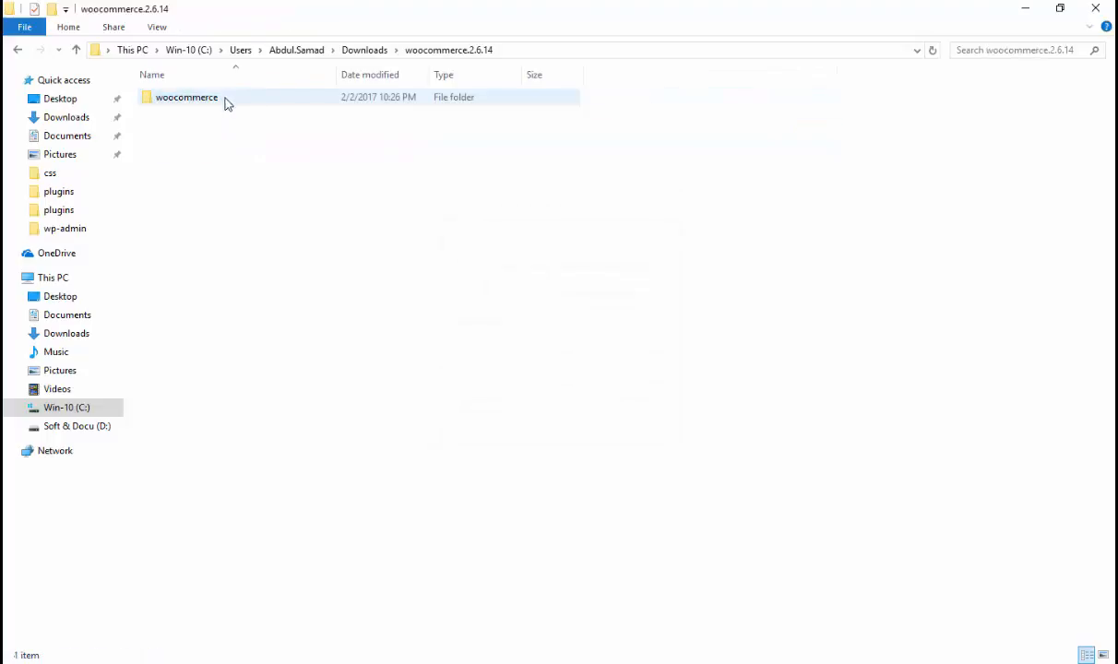
pyautogui.click(198, 107)
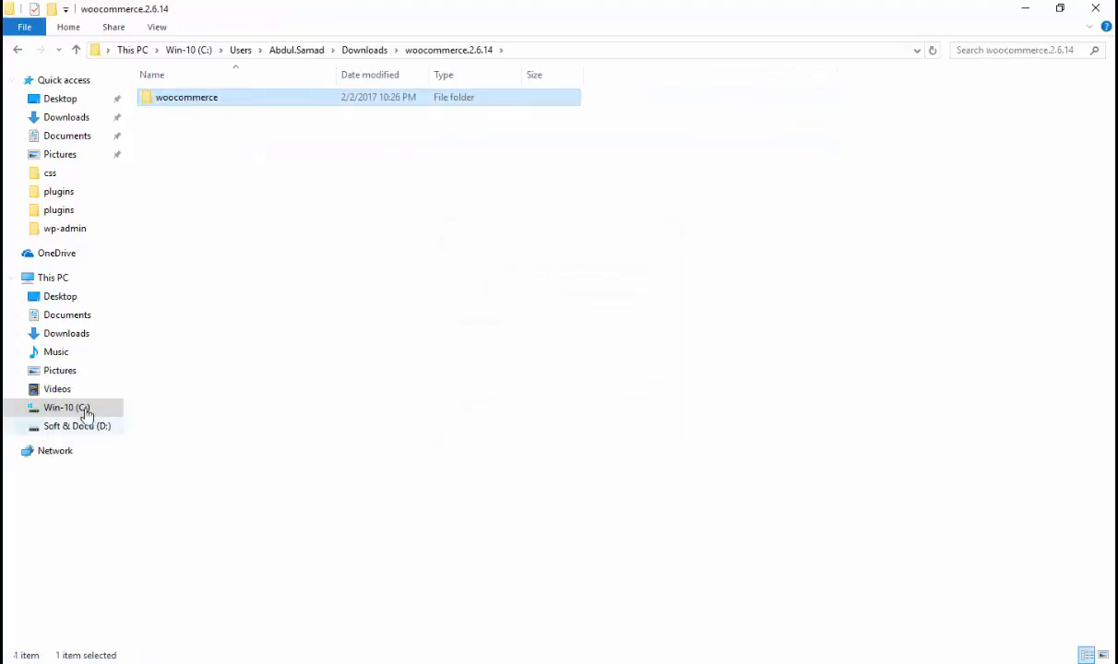
pyautogui.rightClick(175, 103)
pyautogui.click(214, 415)
# Step: Paste the woocommerce folder into C:\xampp\htdocs\onlineshop\wp-content\plugins
pyautogui.click(73, 407)
pyautogui.doubleClick(177, 198)
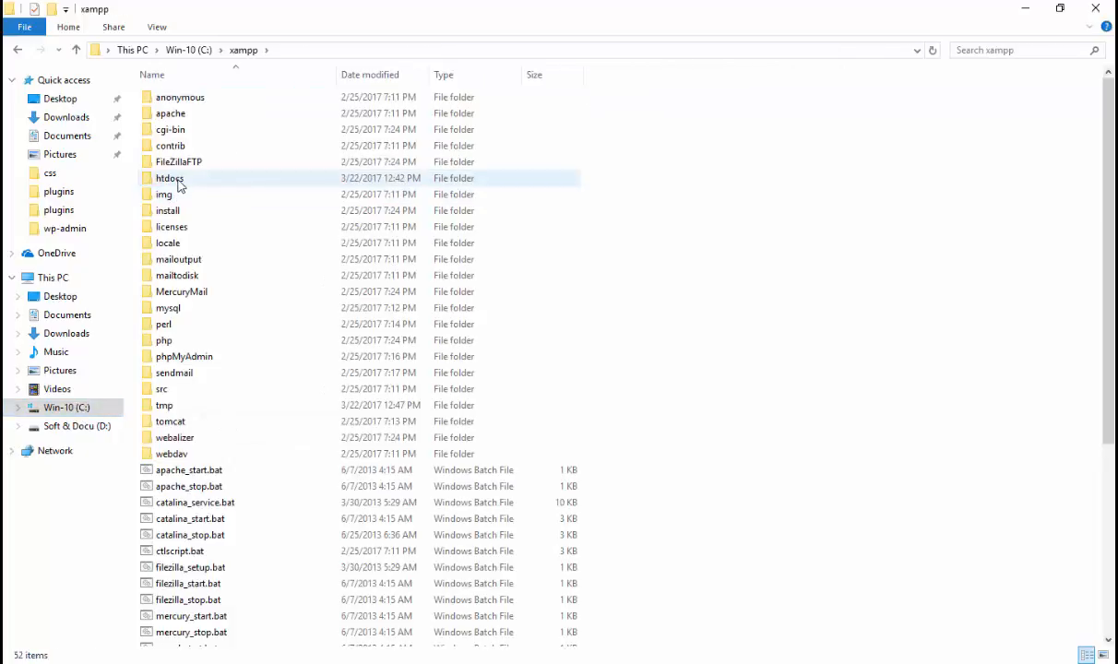
pyautogui.doubleClick(180, 177)
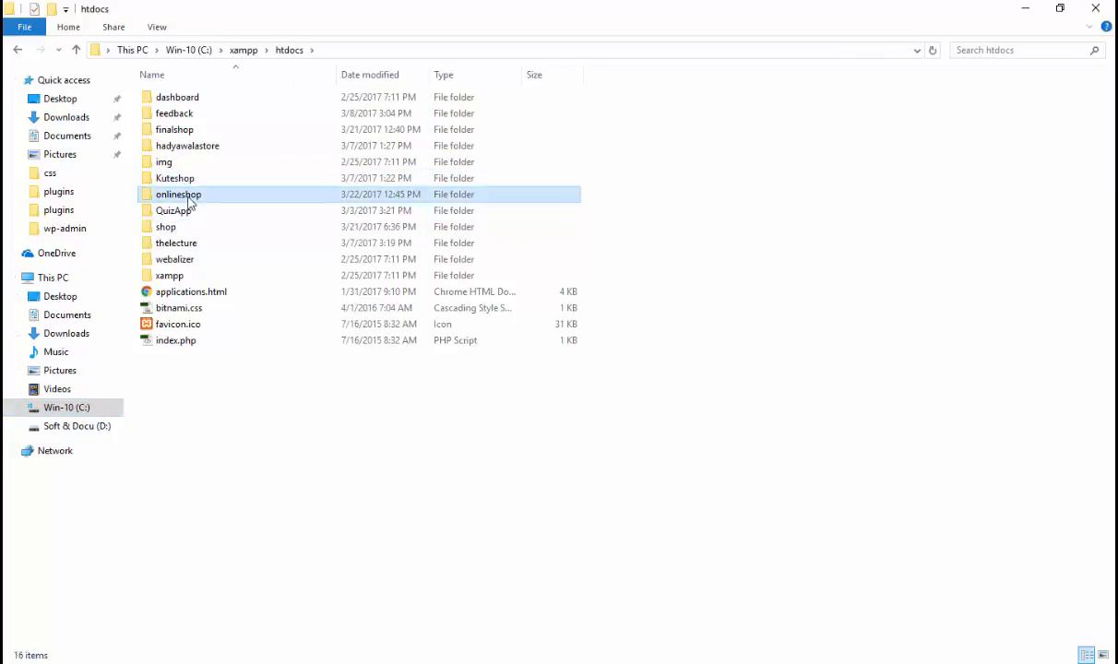
pyautogui.doubleClick(190, 194)
pyautogui.click(190, 195)
pyautogui.click(181, 114)
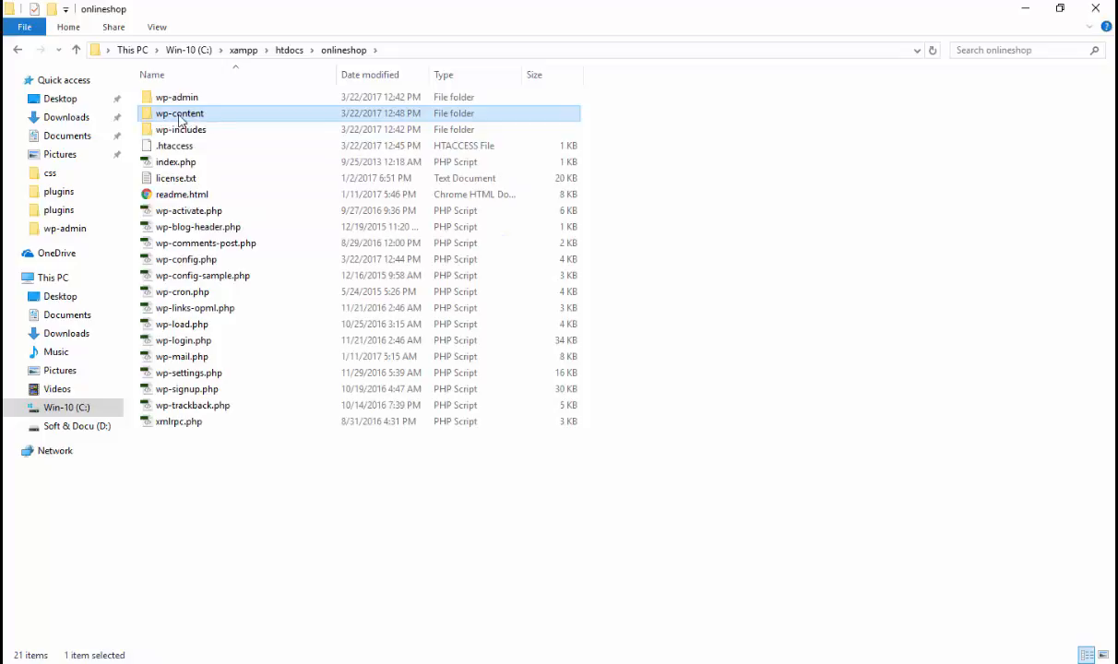
pyautogui.doubleClick(181, 115)
pyautogui.doubleClick(187, 100)
pyautogui.rightClick(270, 230)
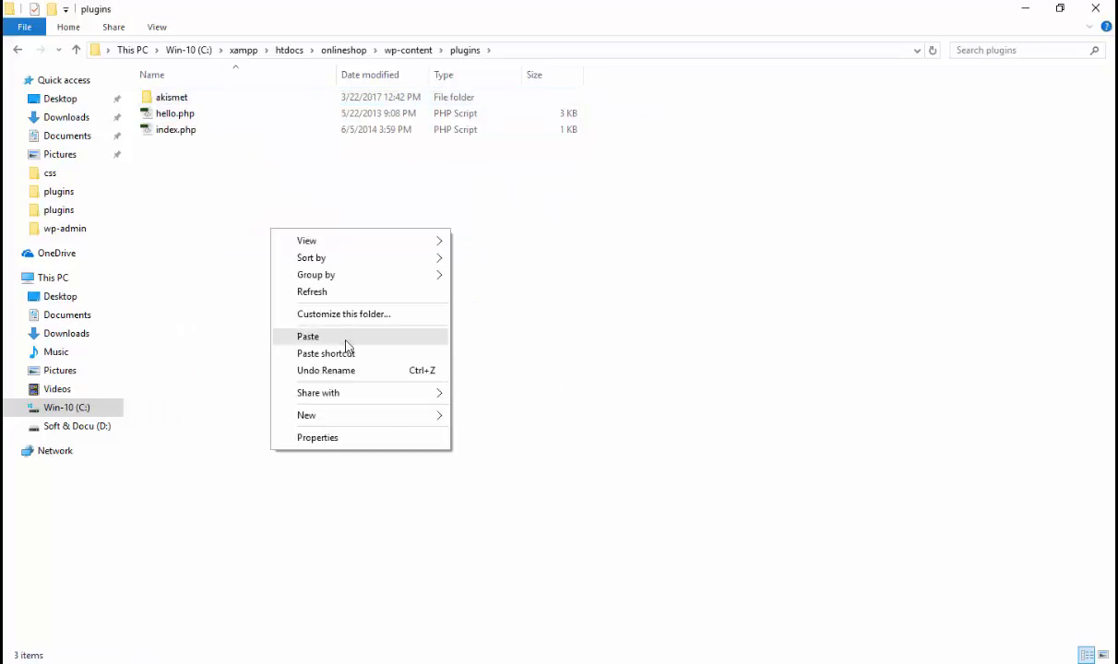
pyautogui.click(346, 337)
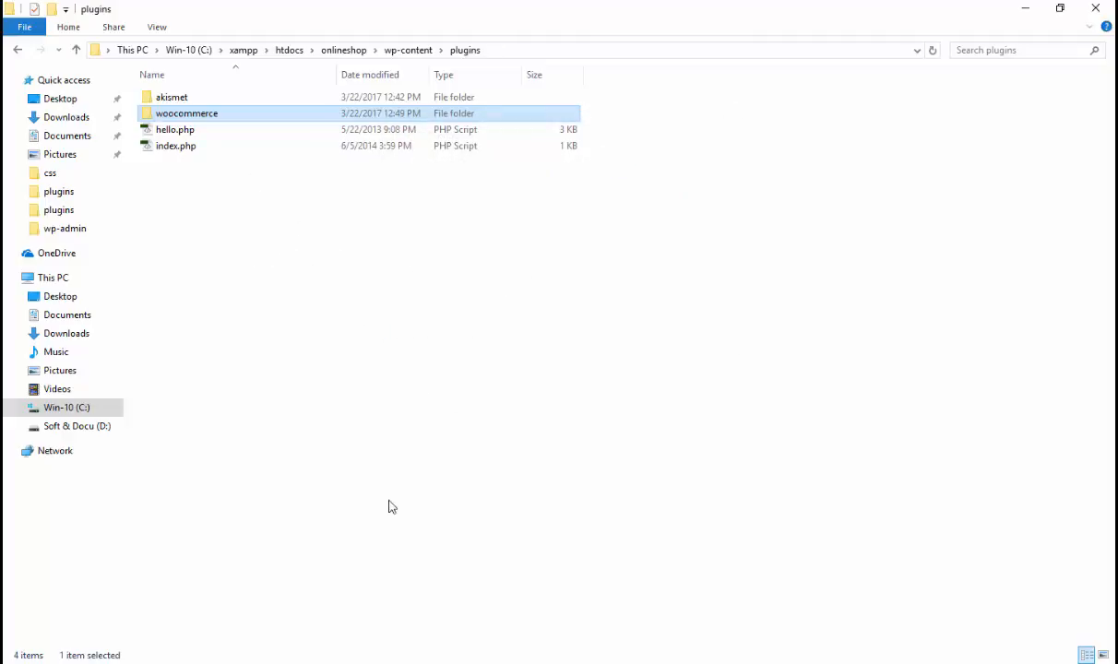
pyautogui.click(362, 662)
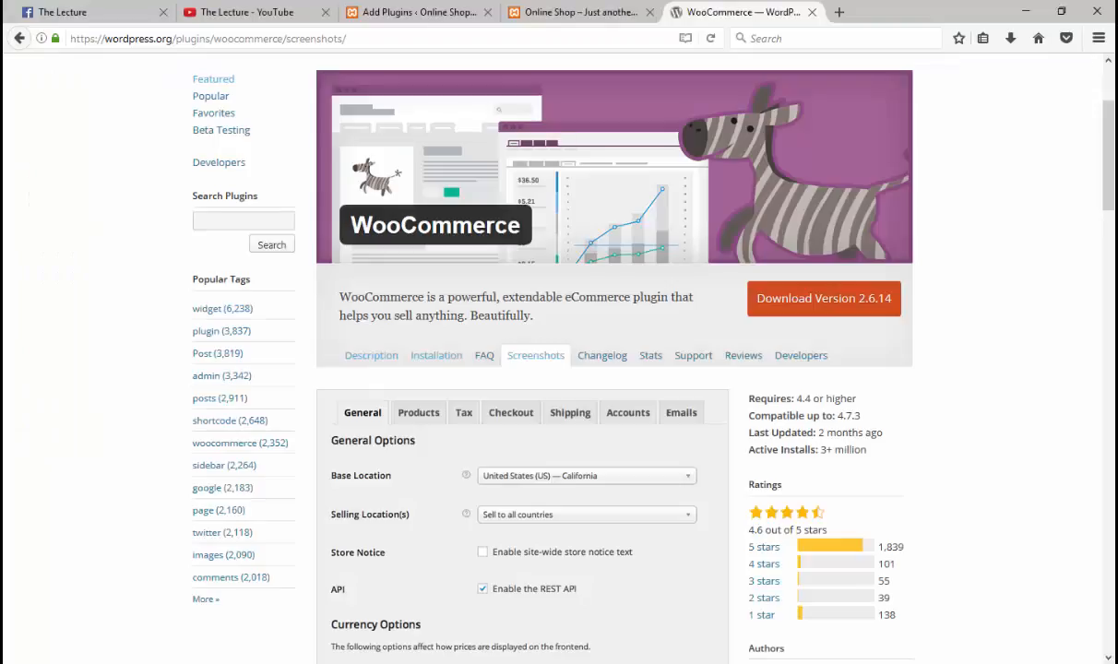
# Step: Activate WooCommerce from the installed plugins list and return to the admin tab where its wizard loads
pyautogui.click(405, 12)
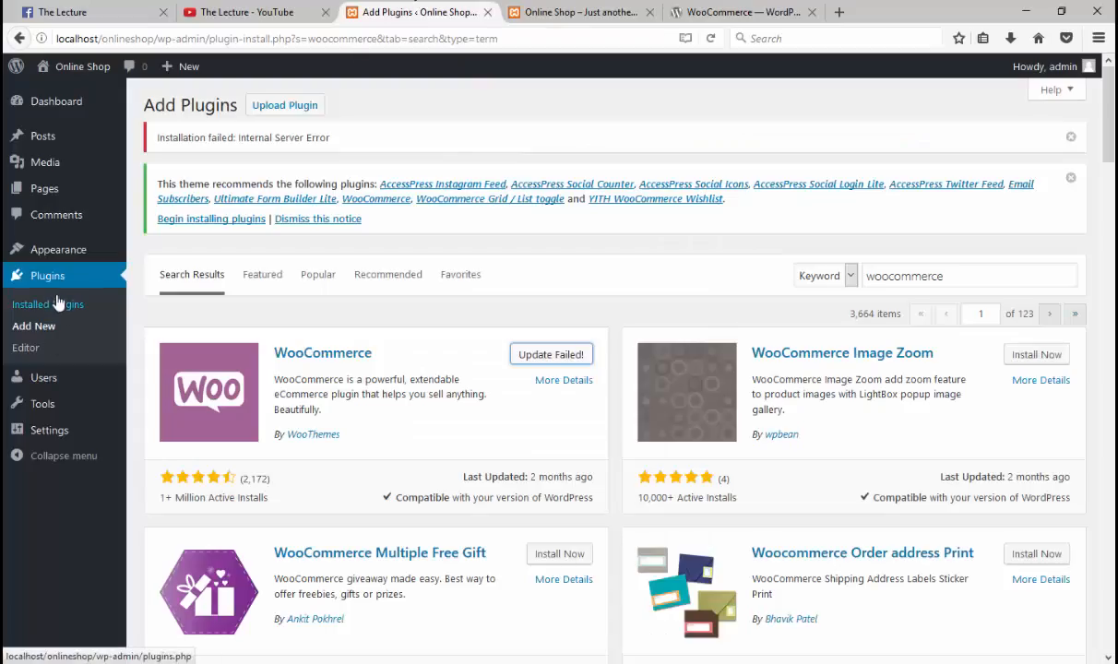
pyautogui.click(57, 288)
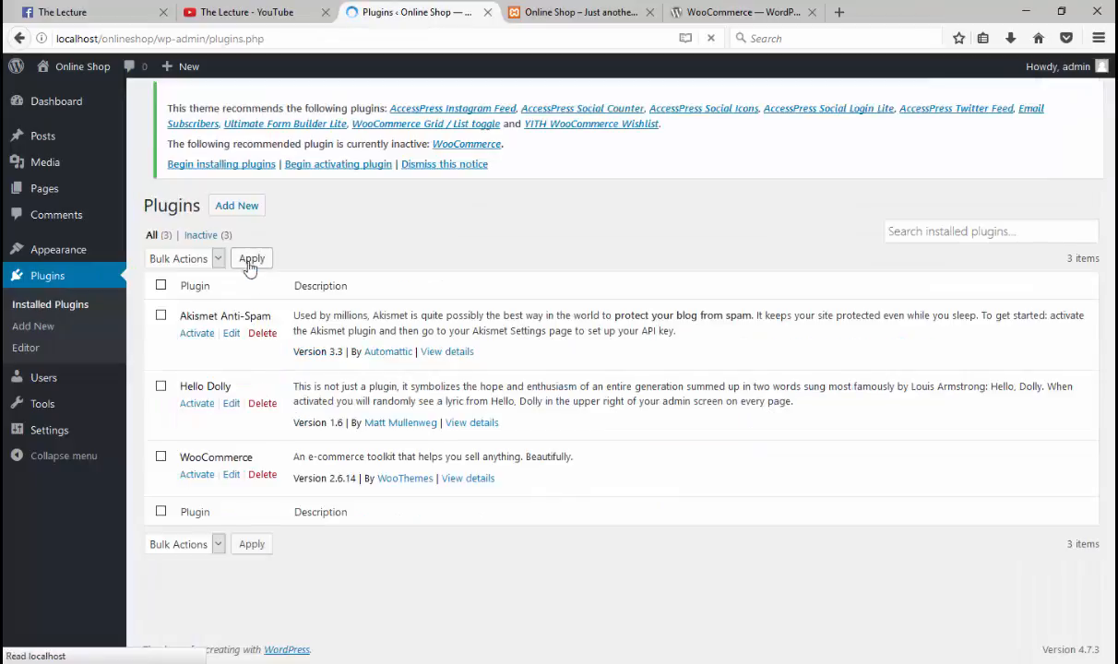
pyautogui.click(195, 477)
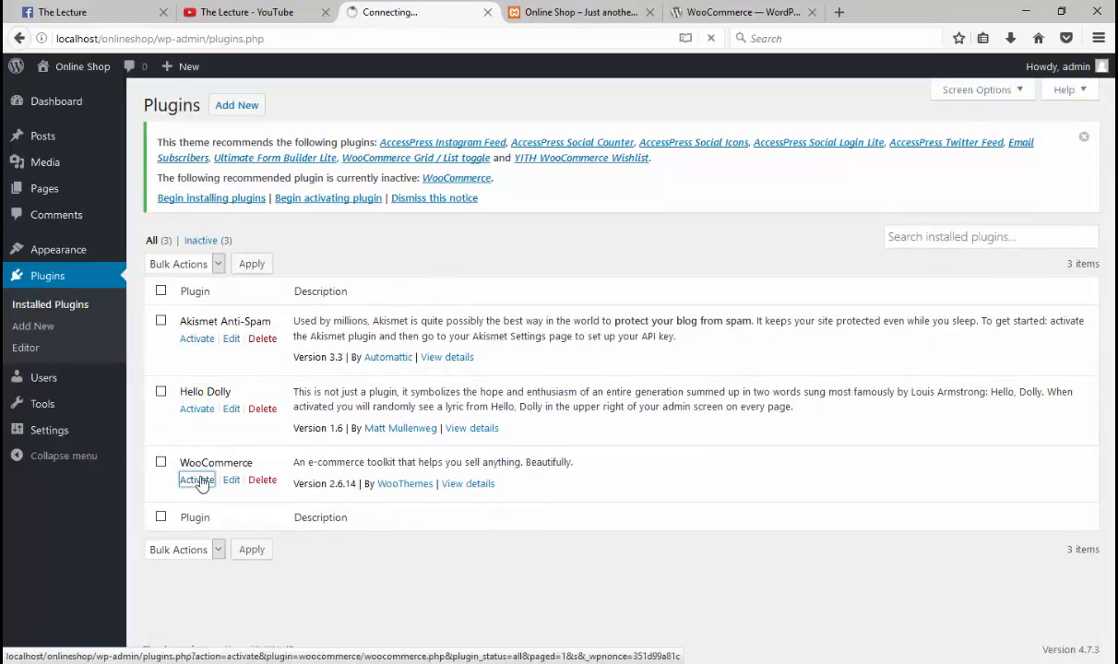
pyautogui.click(573, 9)
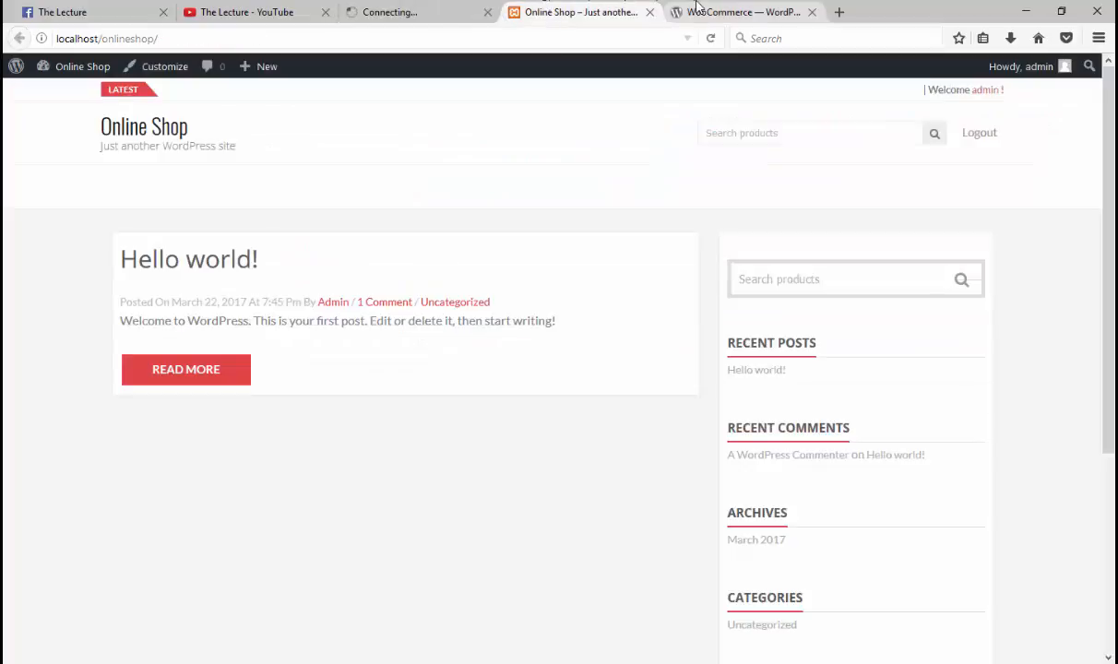
pyautogui.click(449, 9)
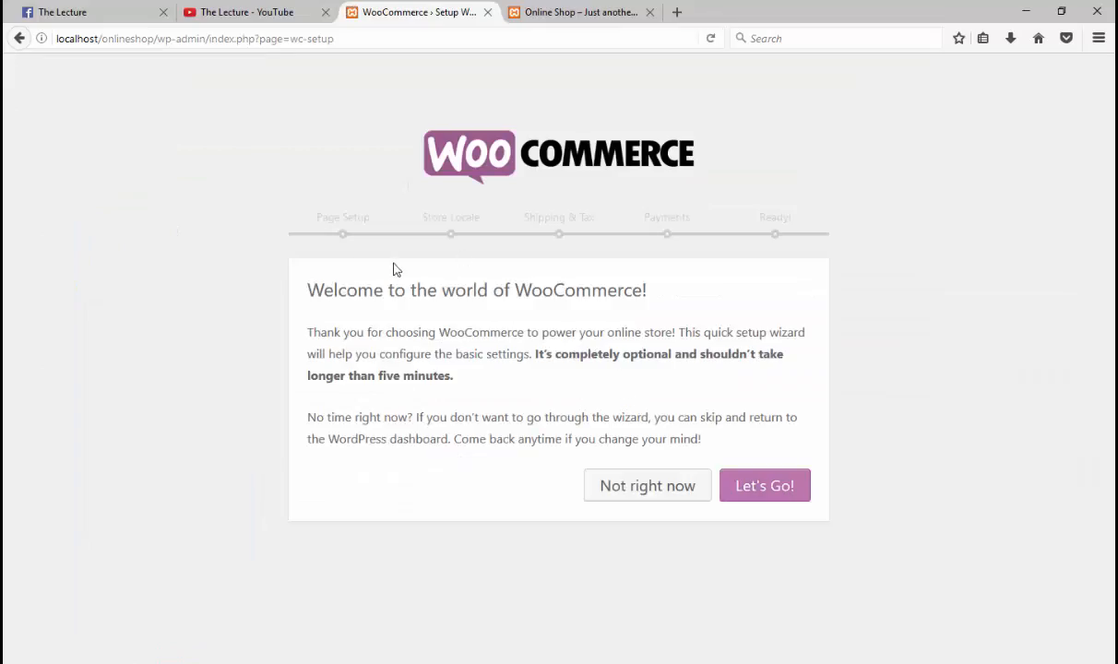
# Step: Start the WooCommerce setup wizard from its welcome screen with Let's Go!
pyautogui.moveTo(291, 290); pyautogui.dragTo(647, 293)
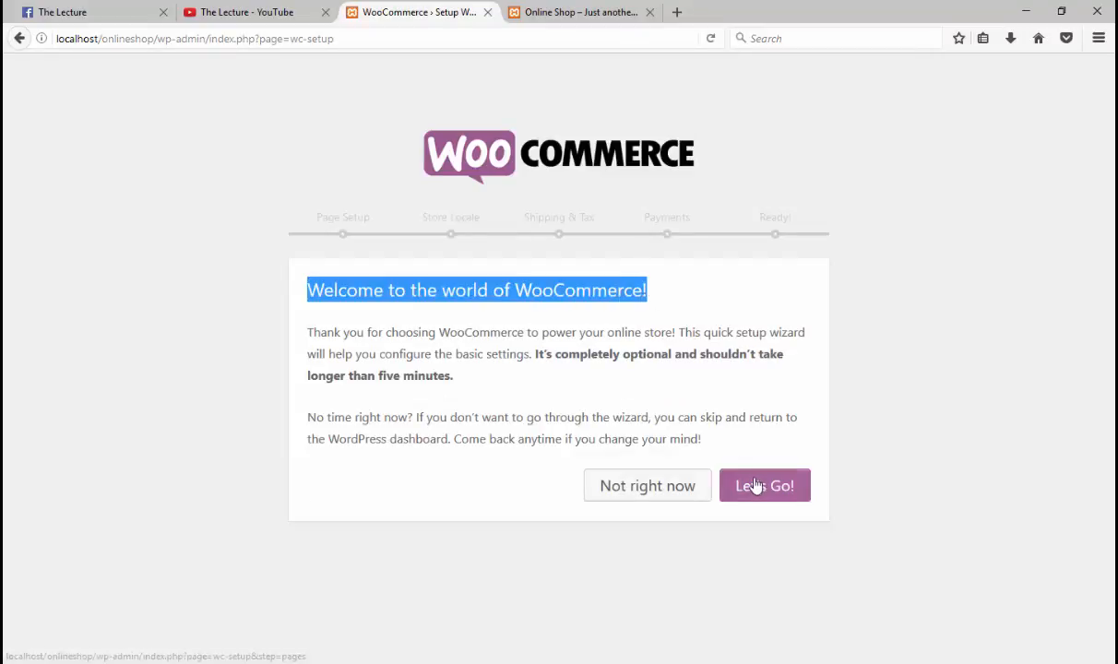
pyautogui.click(756, 487)
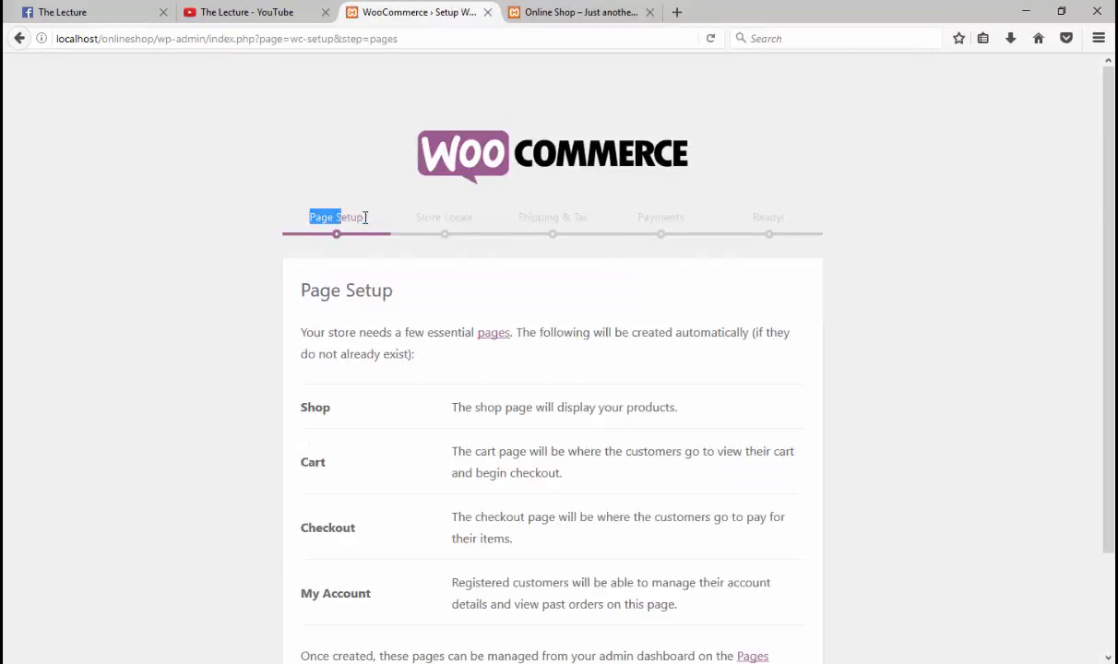
pyautogui.moveTo(366, 216); pyautogui.dragTo(367, 217)
pyautogui.scroll(-2, 316, 290)
pyautogui.click(310, 345)
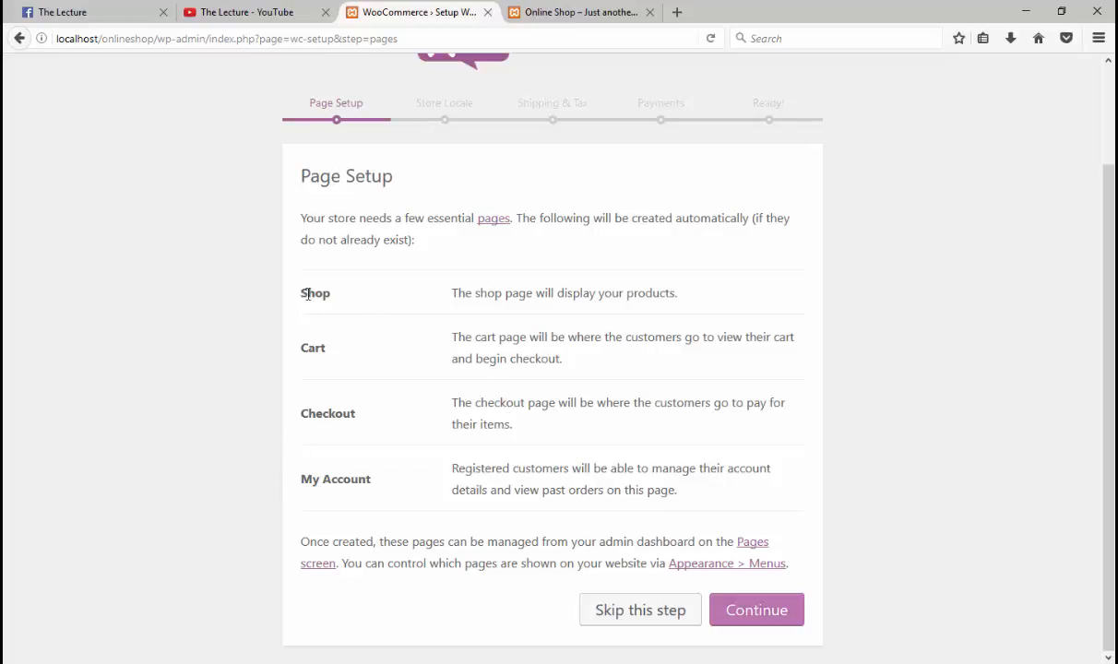
# Step: Review the Shop, Cart, Checkout and My Account page descriptions, then accept the page setup
pyautogui.moveTo(452, 293); pyautogui.dragTo(700, 300)
pyautogui.click(701, 298)
pyautogui.moveTo(454, 337); pyautogui.dragTo(566, 369)
pyautogui.click(569, 367)
pyautogui.moveTo(454, 341); pyautogui.dragTo(562, 358)
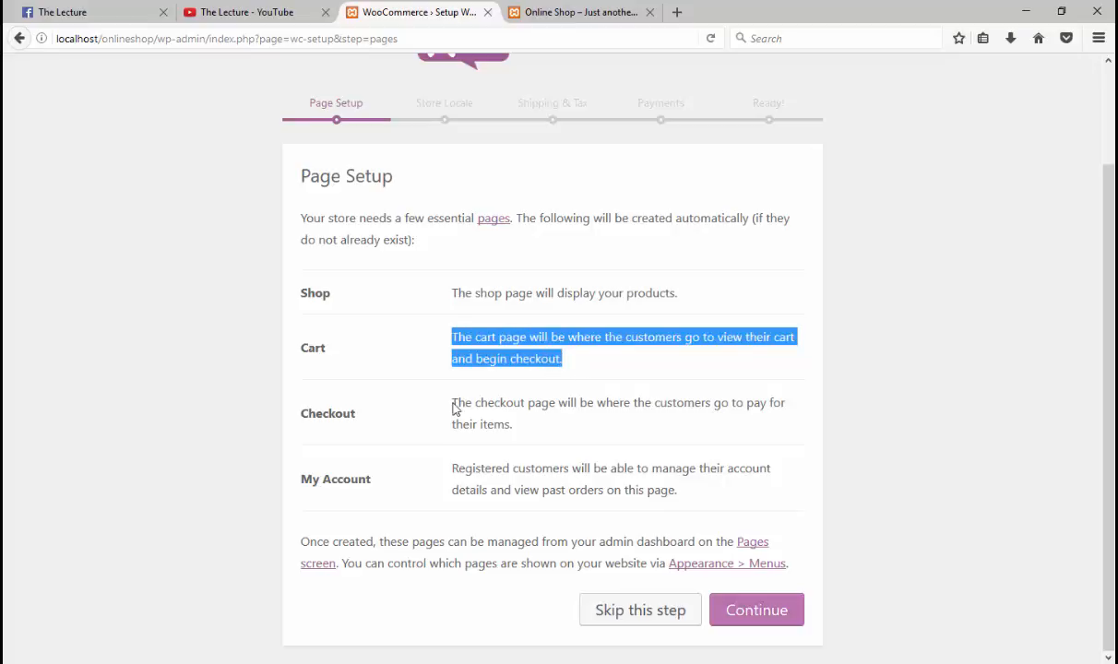
pyautogui.moveTo(454, 406); pyautogui.dragTo(510, 425)
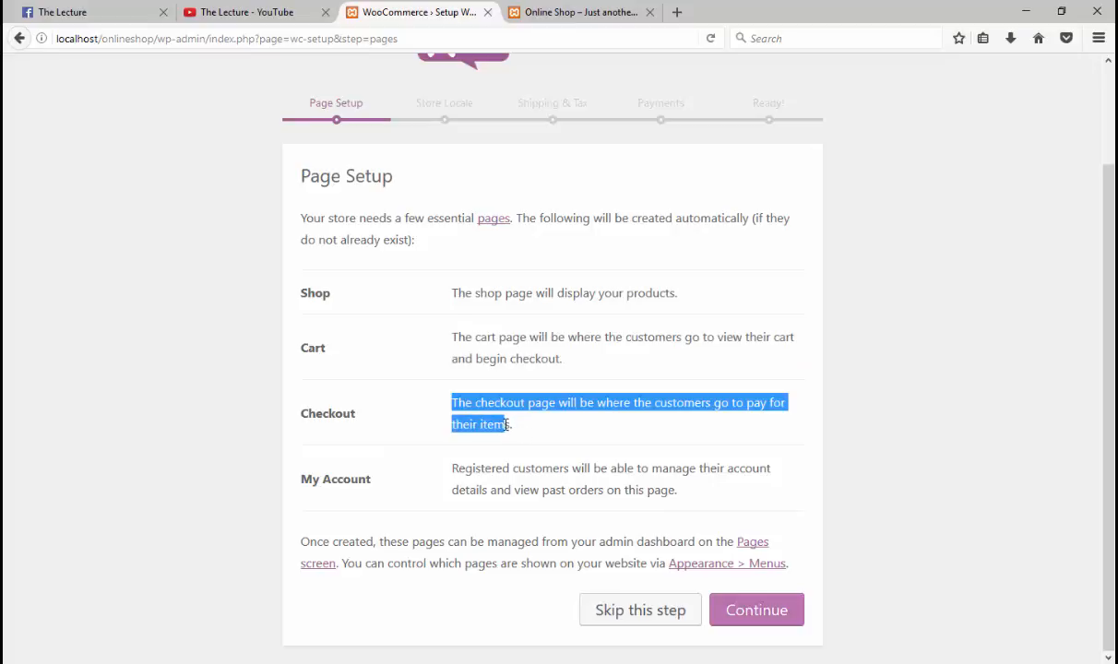
pyautogui.moveTo(450, 472); pyautogui.dragTo(686, 497)
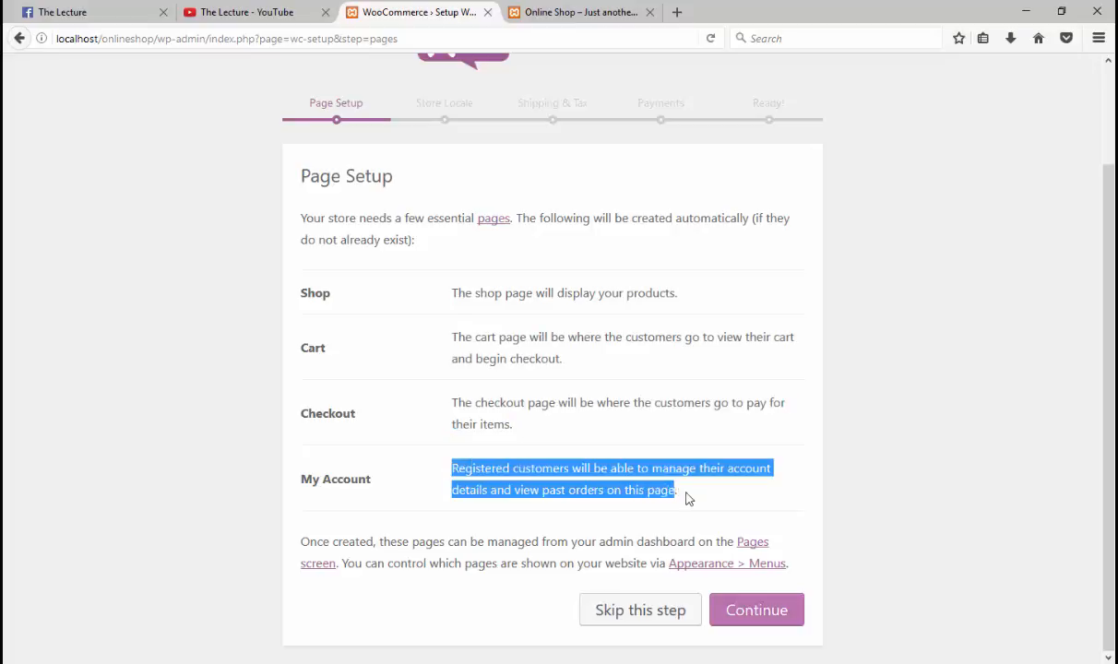
pyautogui.click(698, 499)
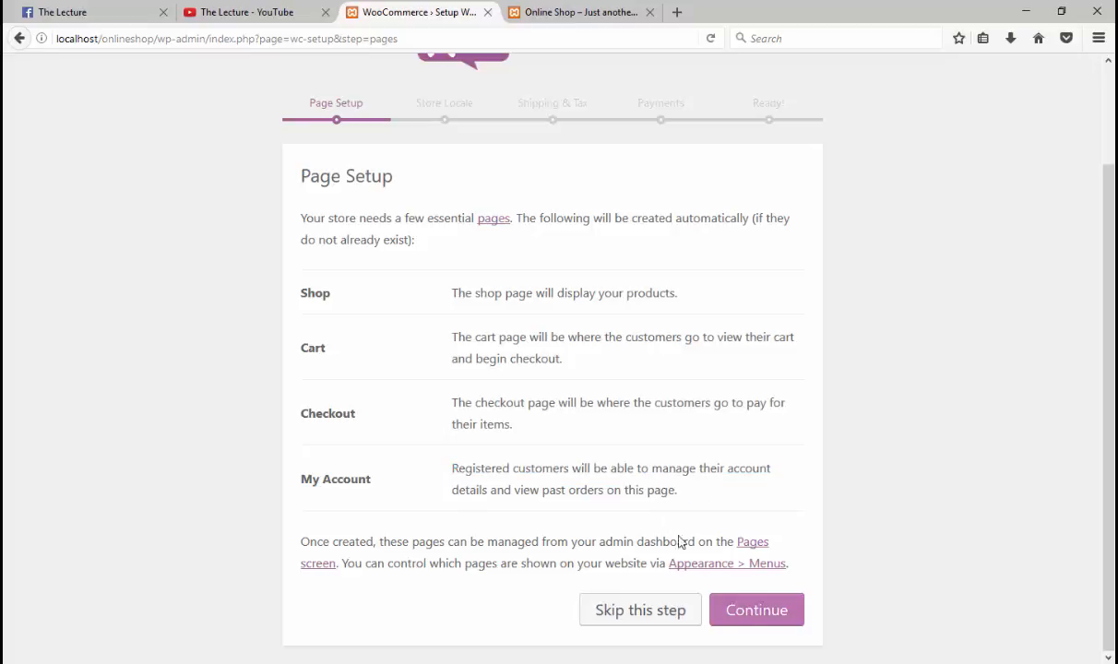
pyautogui.click(749, 612)
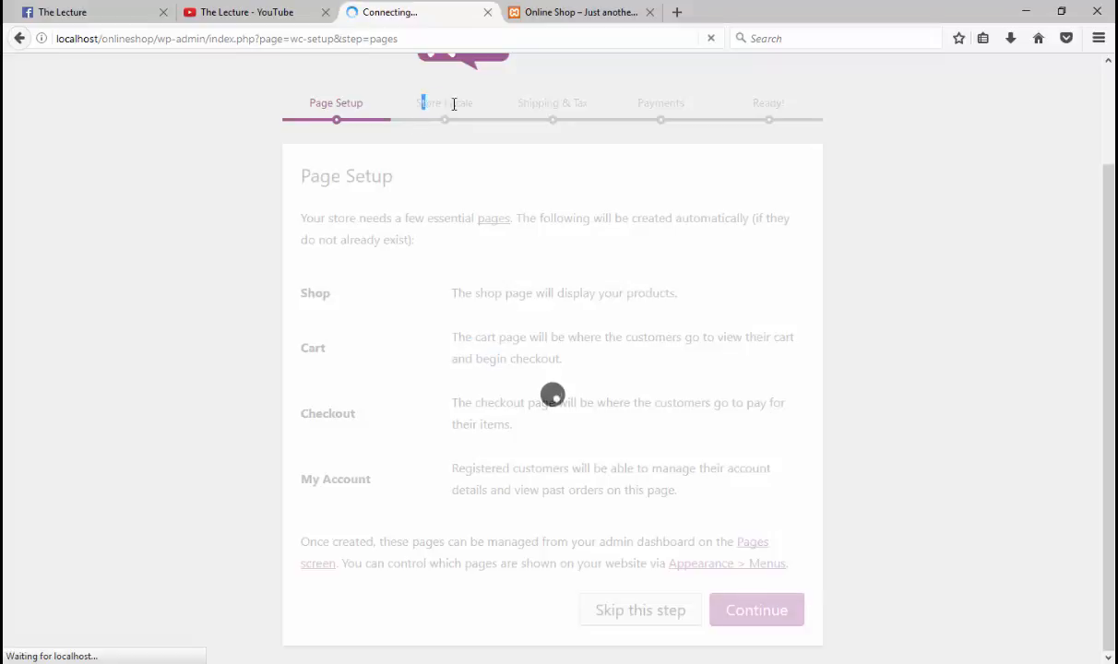
# Step: Search the currency list for 'pakis' and set the store currency to Pakistani rupee (₨)
pyautogui.scroll(-3, 442, 282)
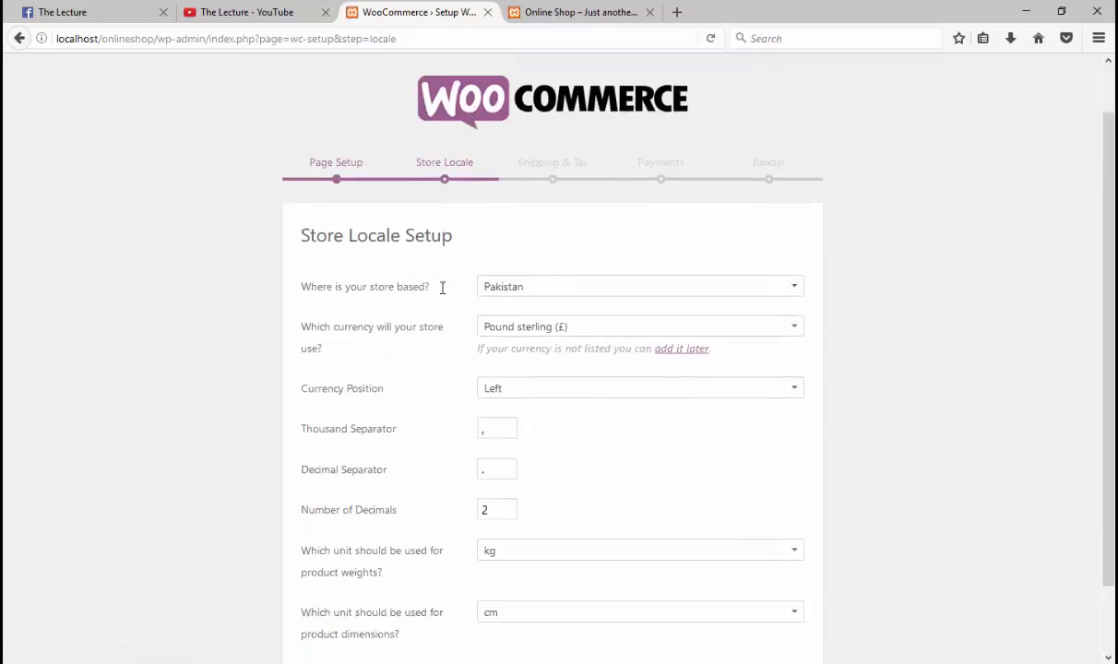
pyautogui.moveTo(332, 207); pyautogui.dragTo(449, 209)
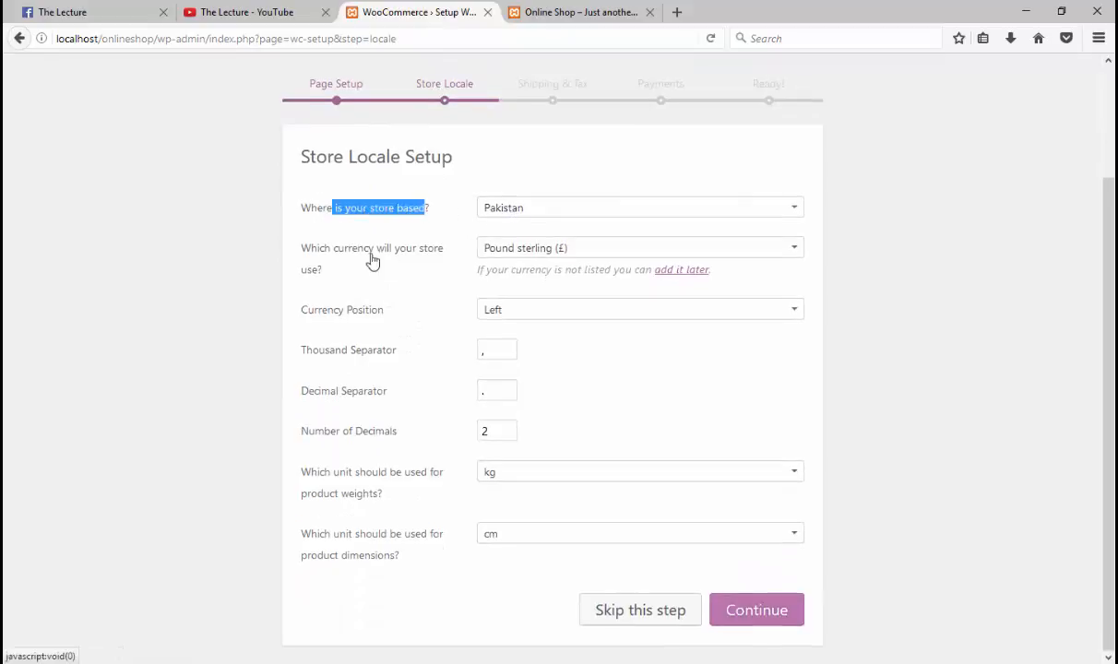
pyautogui.click(534, 249)
pyautogui.click(535, 249)
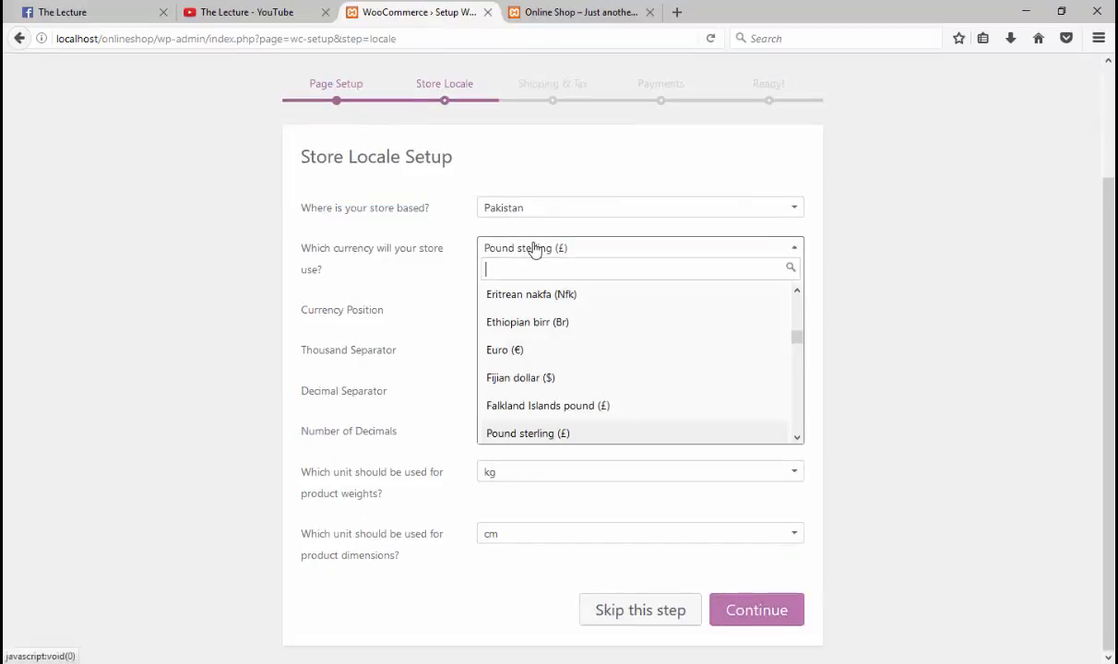
pyautogui.write('pas')
pyautogui.press('BackSpace')
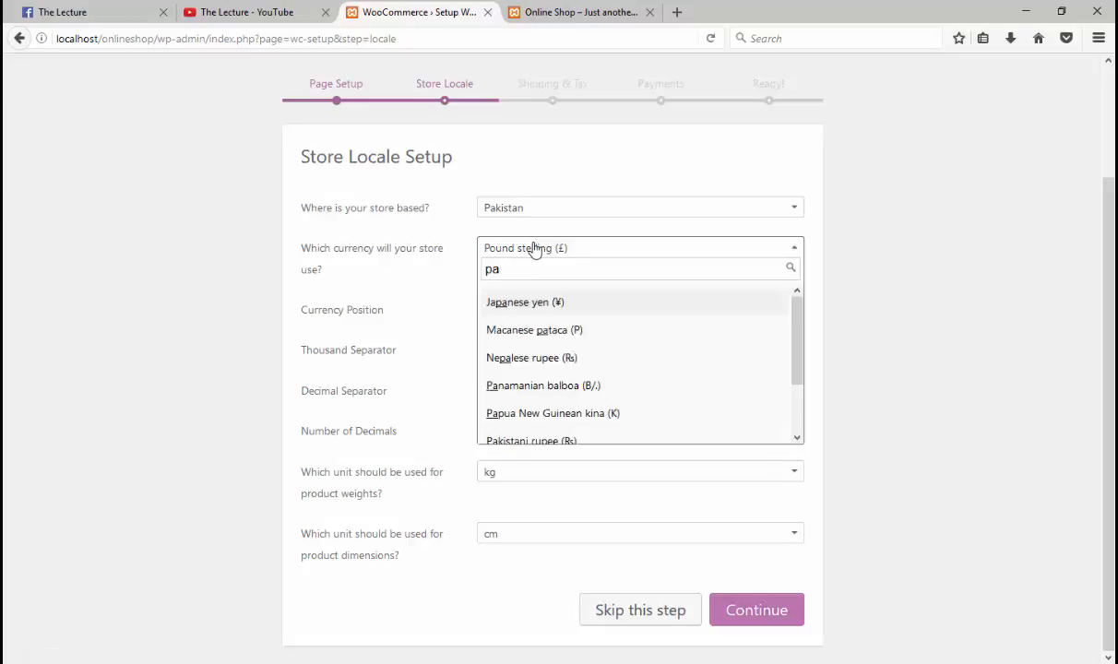
pyautogui.write('kis')
pyautogui.click(503, 298)
# Step: Keep the currency position at Left and confirm the store locale settings
pyautogui.click(497, 311)
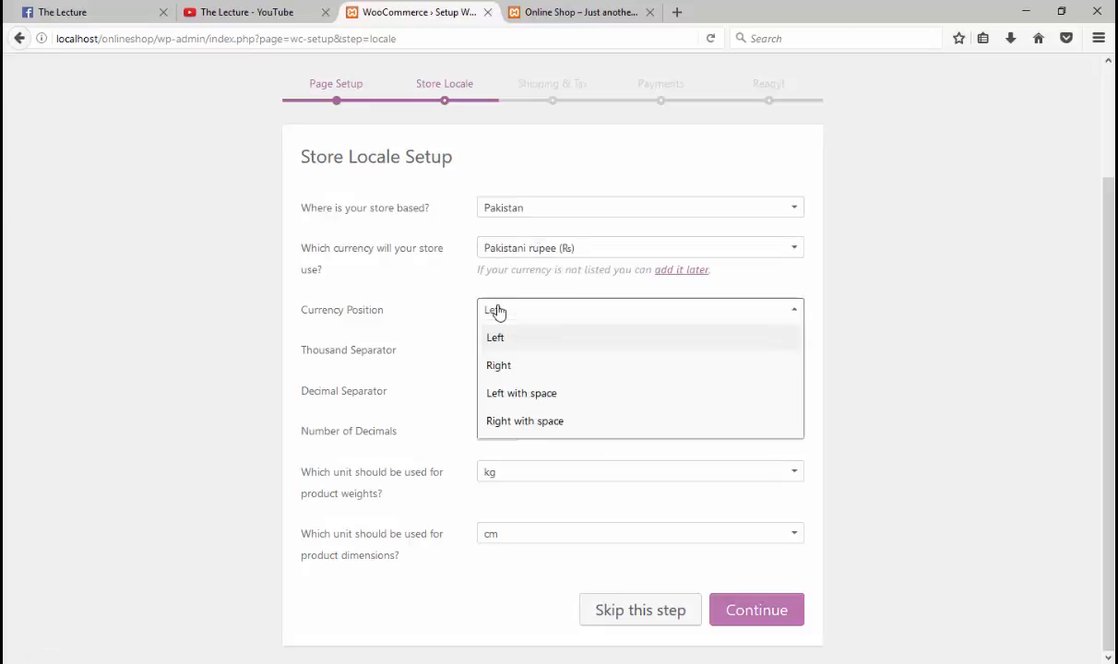
pyautogui.click(399, 301)
pyautogui.click(521, 315)
pyautogui.click(438, 315)
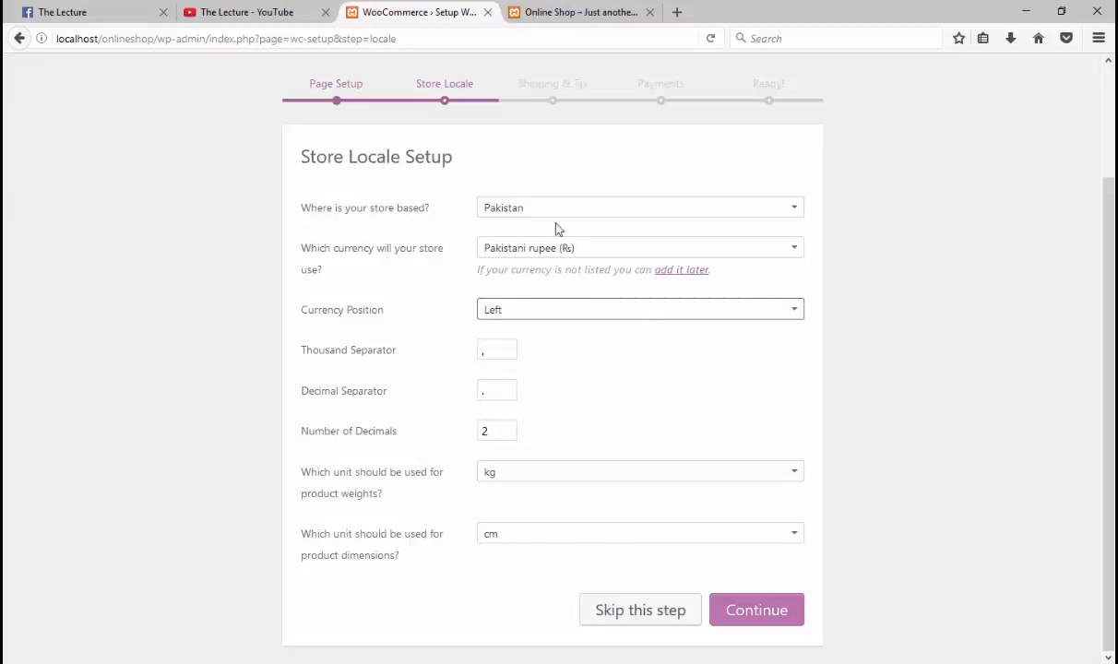
pyautogui.click(738, 616)
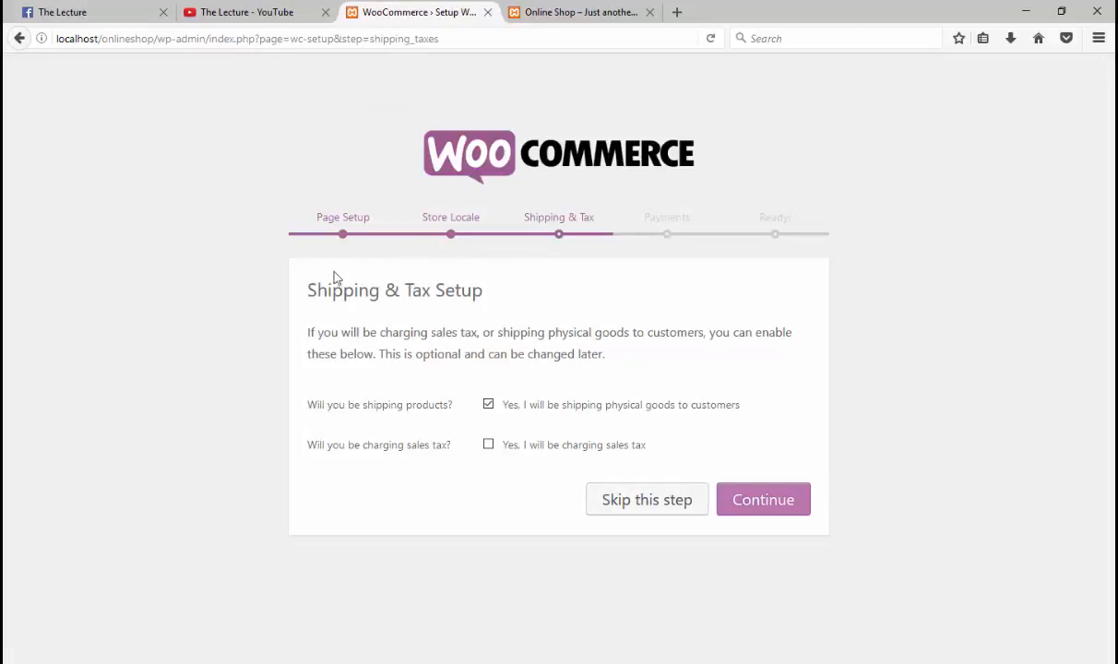
# Step: Accept the default shipping and tax choices
pyautogui.moveTo(310, 288); pyautogui.dragTo(446, 289)
pyautogui.click(778, 497)
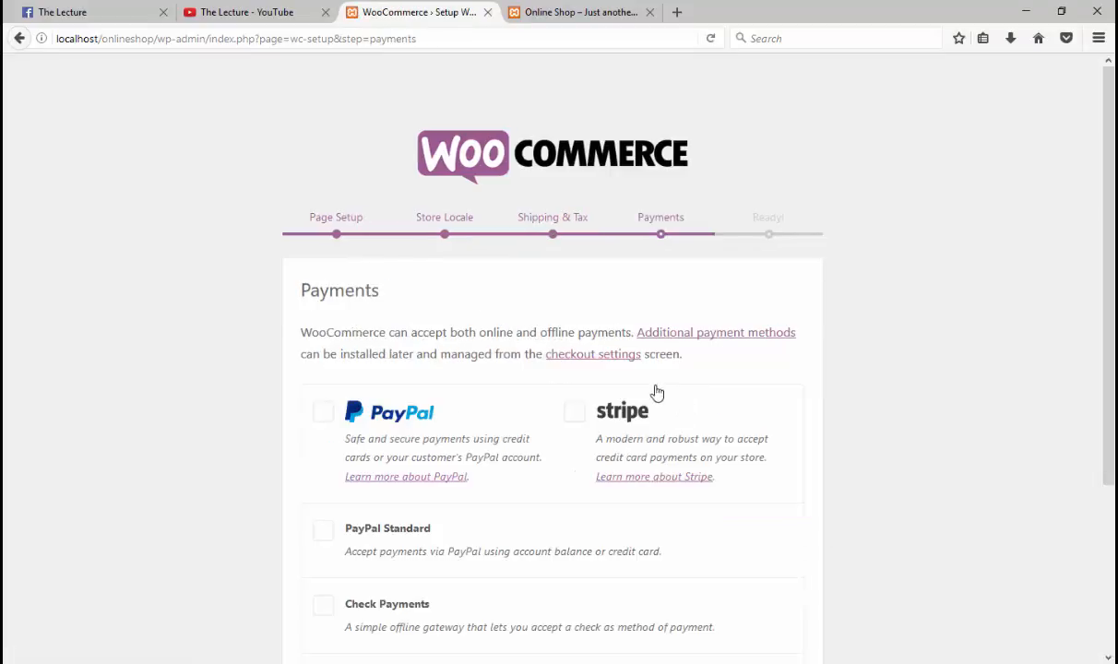
pyautogui.scroll(-3, 580, 234)
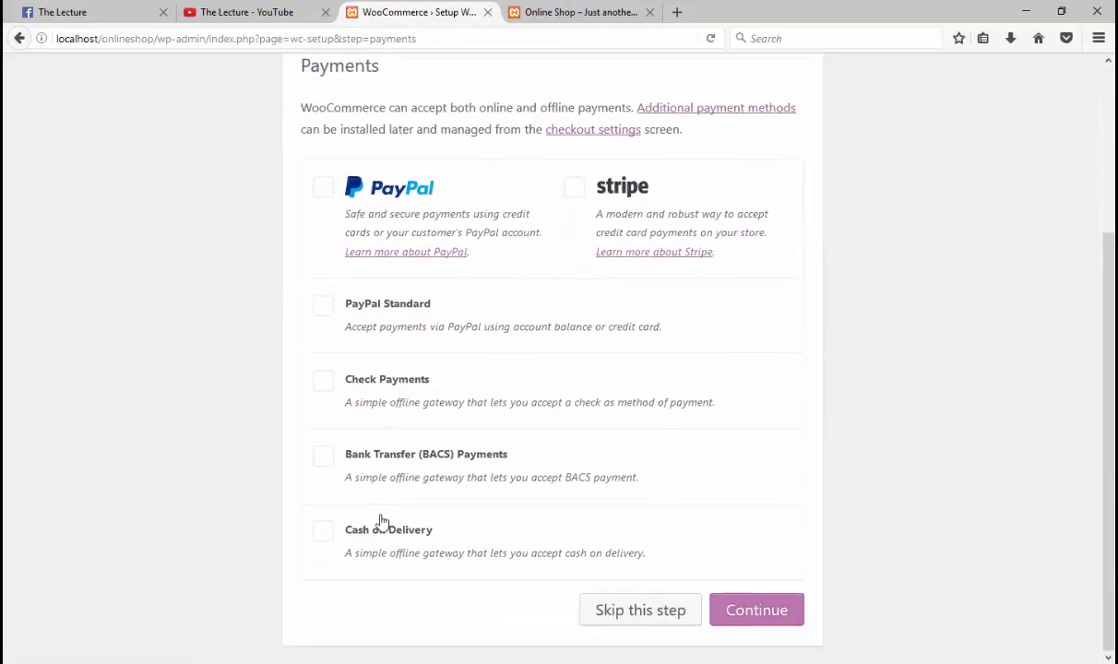
# Step: Enable Cash on Delivery payments, finish the wizard, and start creating the first product
pyautogui.click(382, 522)
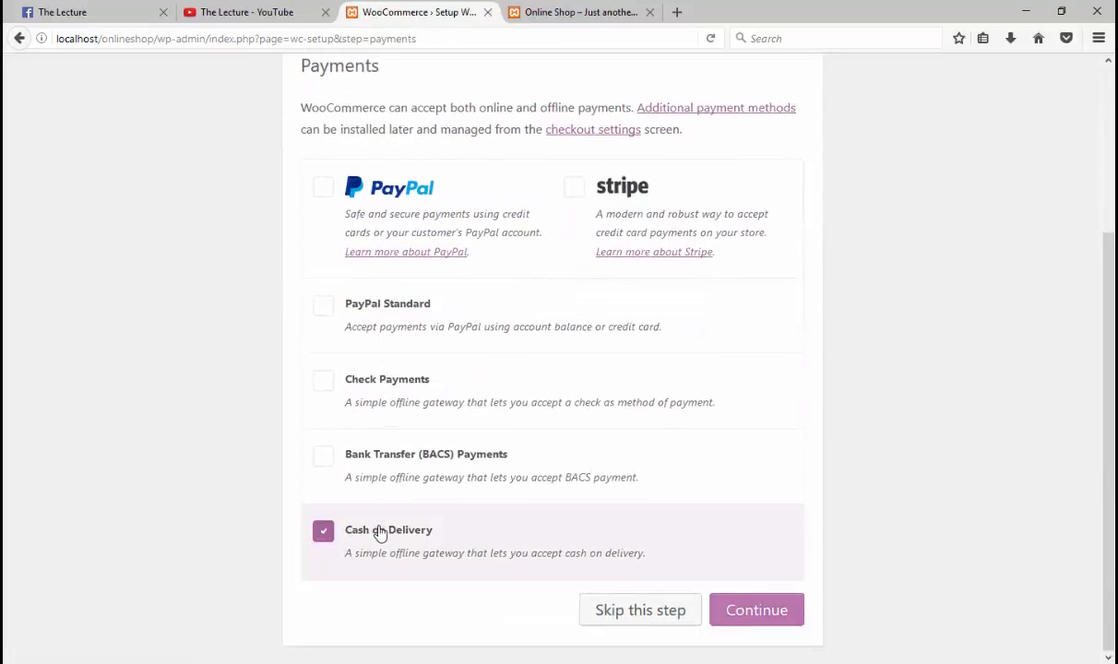
pyautogui.click(789, 623)
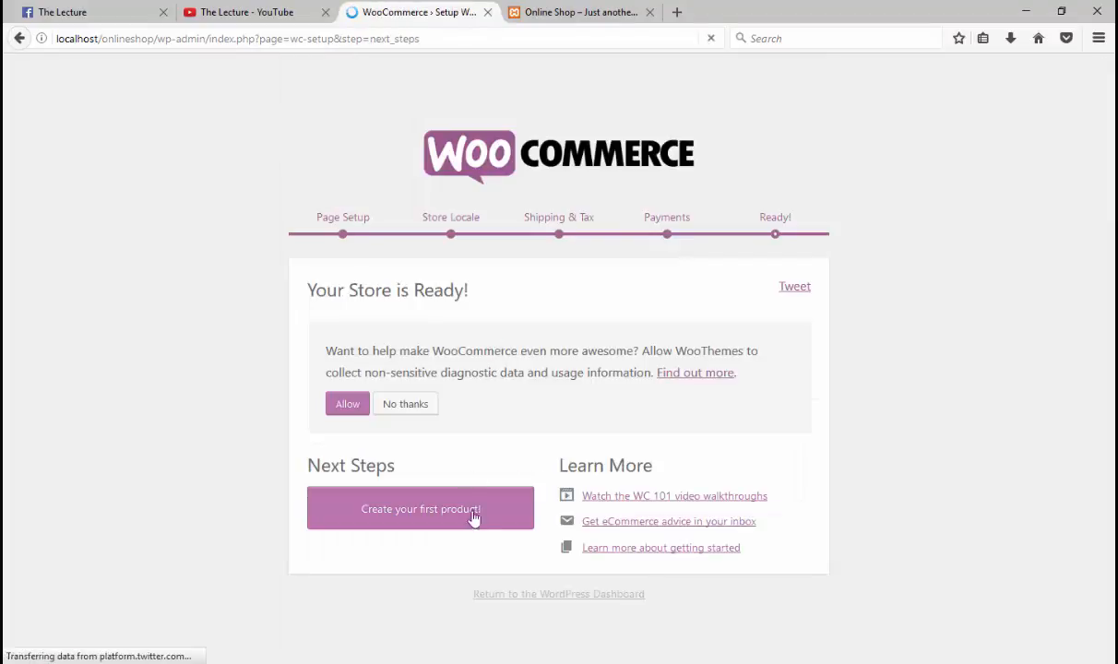
pyautogui.click(441, 515)
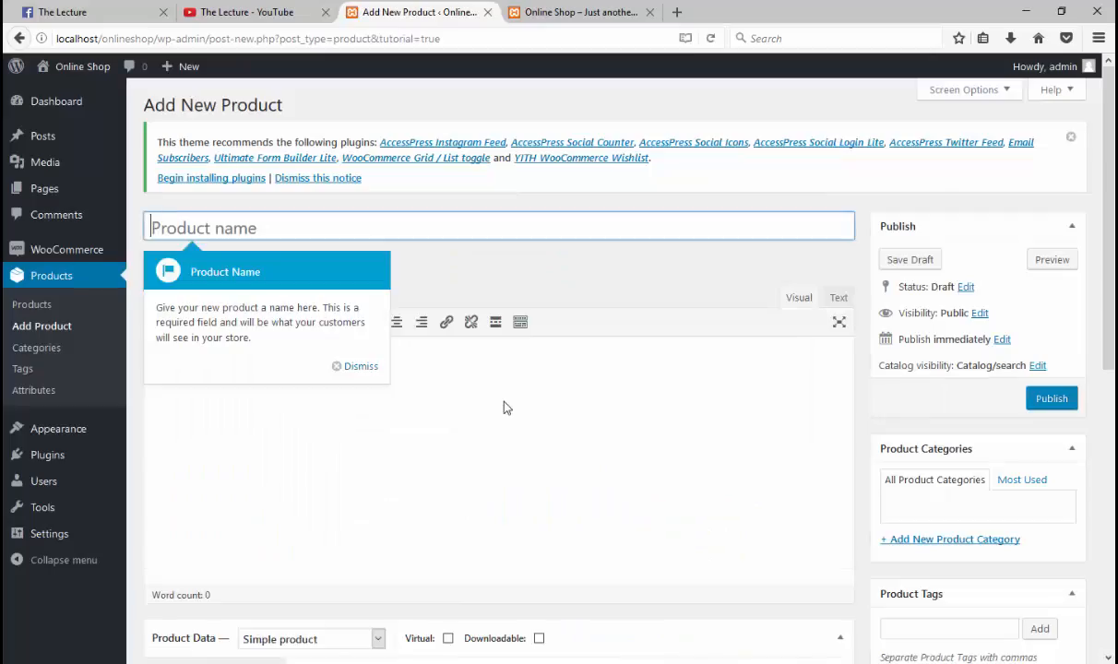
# Step: Go to the Products list from the admin sidebar, which shows no products yet
pyautogui.scroll(-2, 506, 407)
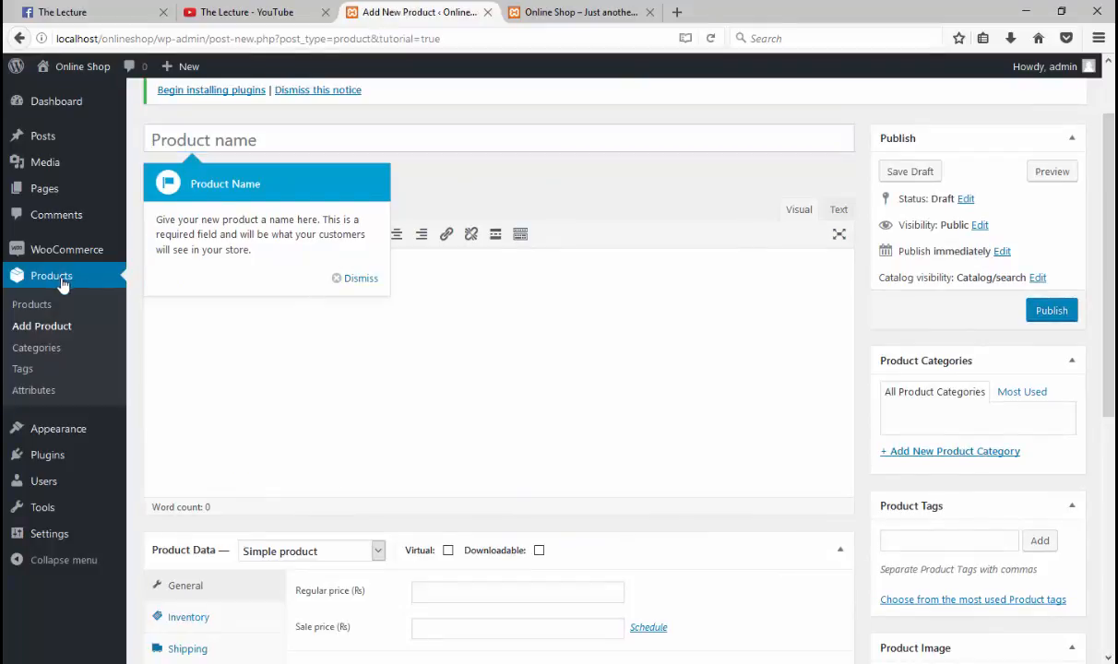
pyautogui.click(61, 282)
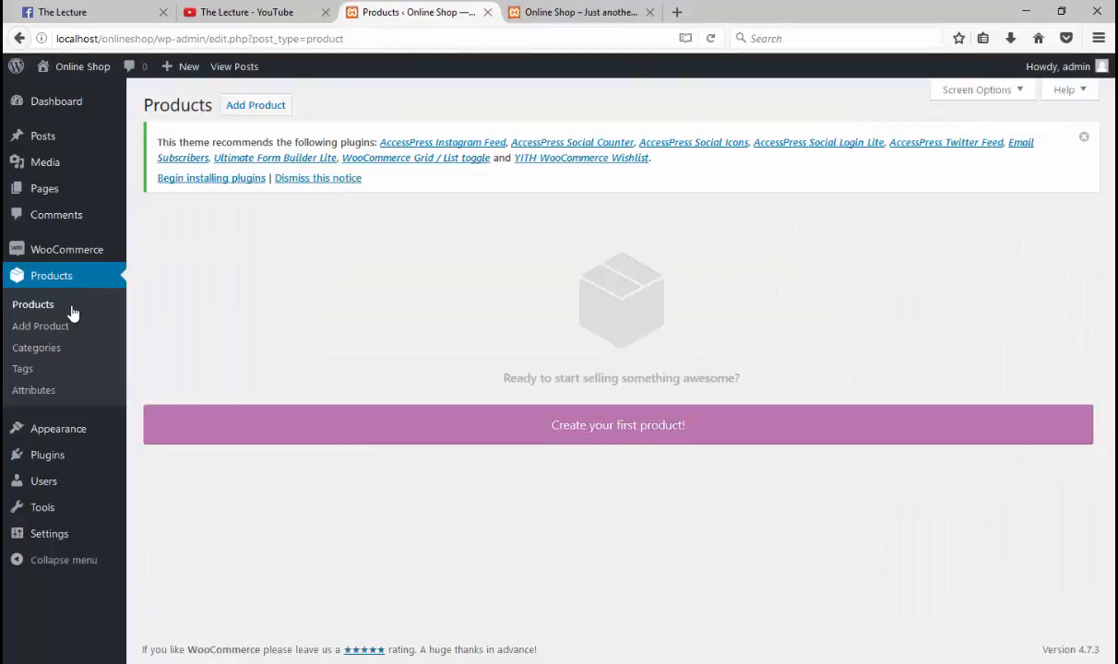
pyautogui.moveTo(66, 259)
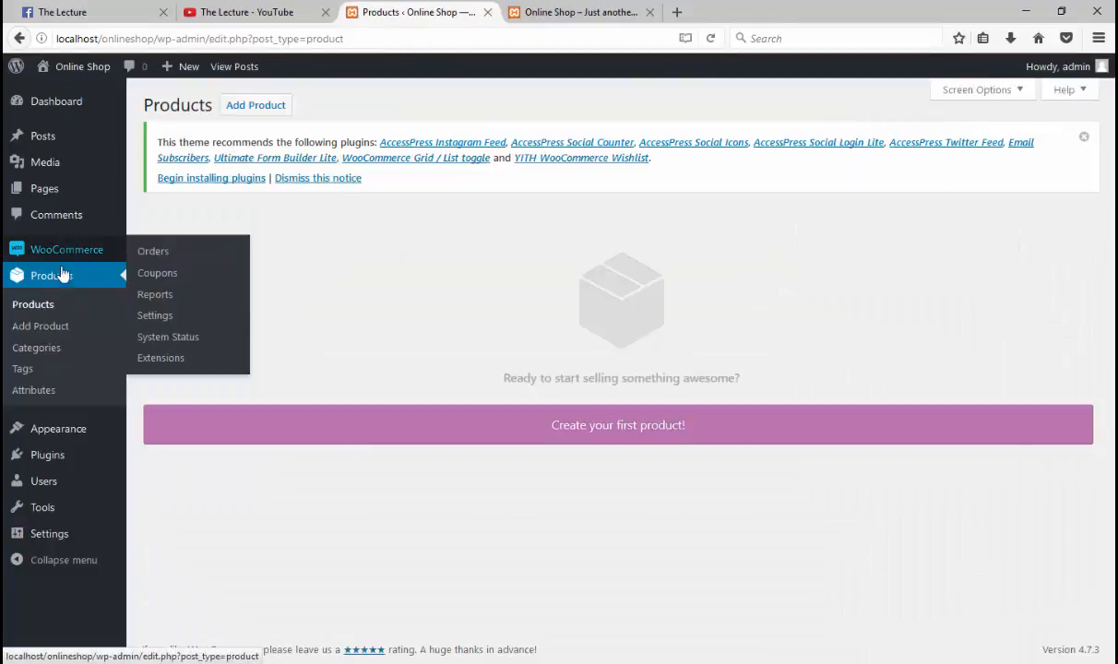